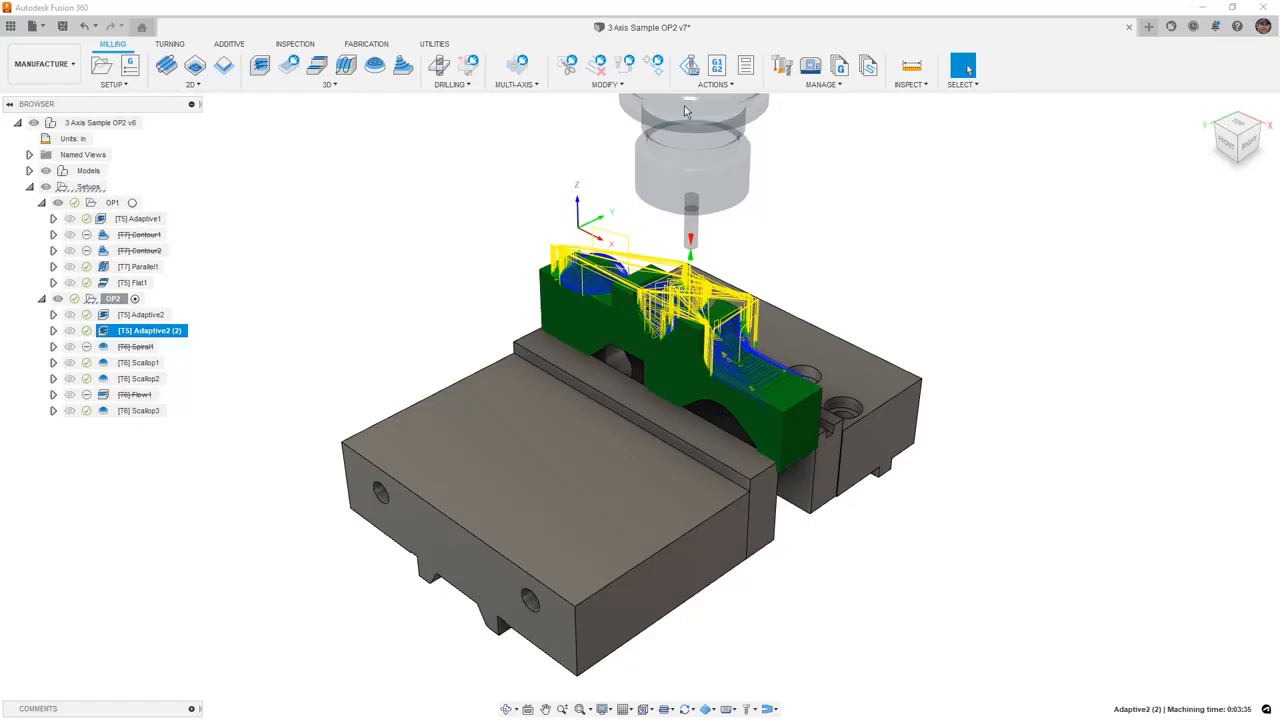
- Start the toolpath simulation for the selected Adaptive2 (2) operation
click(703, 86)
click(705, 114)
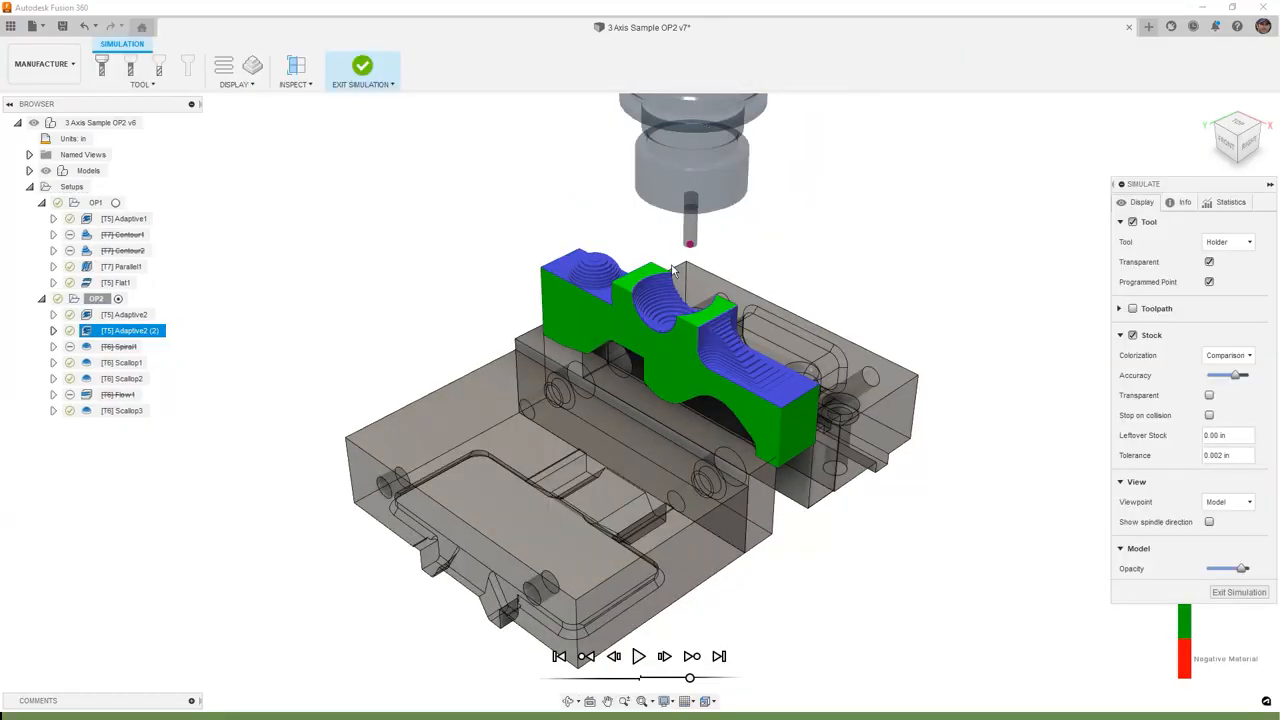
scroll(684, 281, up, 3)
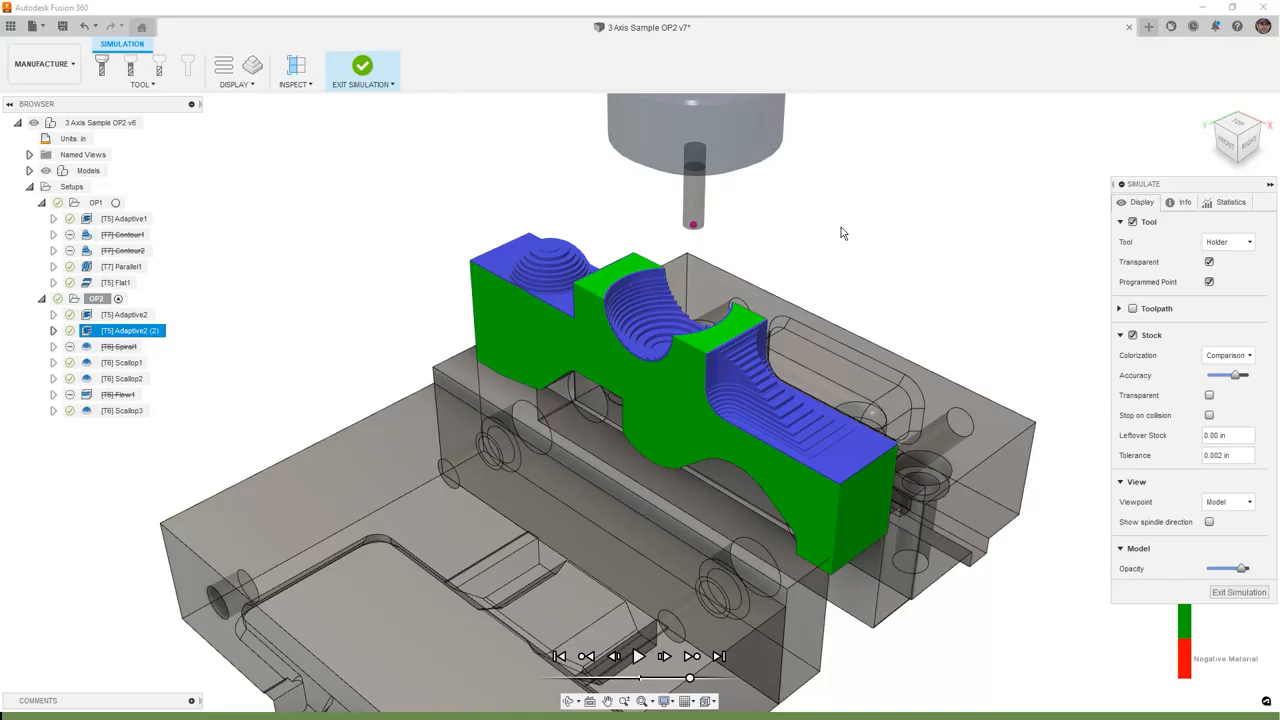
- Cycle the simulated tool display through shaft, flute, hidden and holder modes
click(129, 68)
click(157, 68)
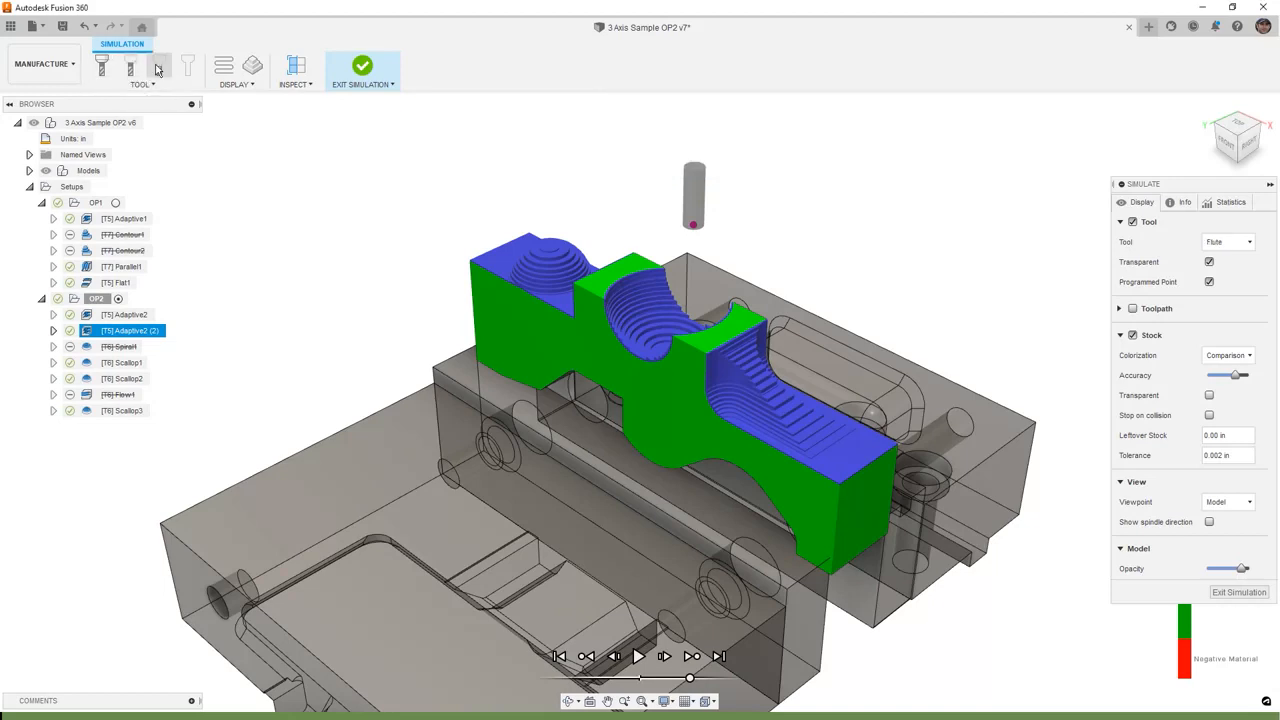
click(188, 67)
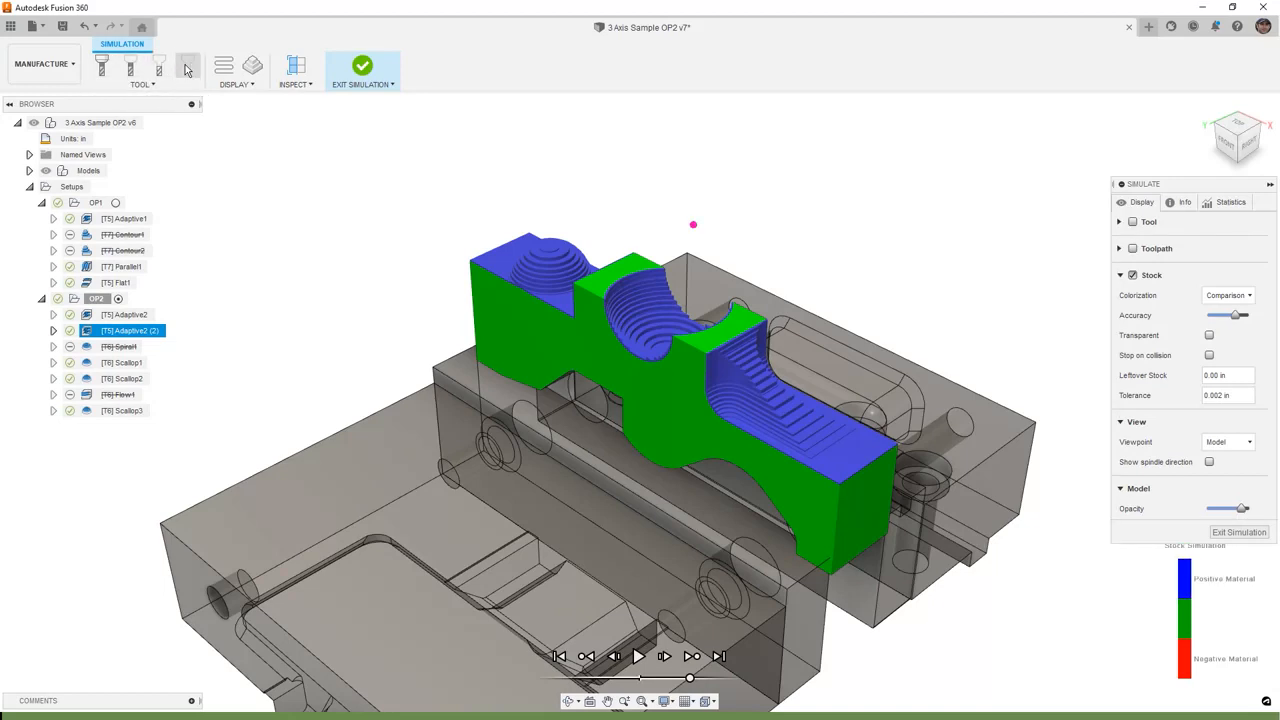
click(102, 66)
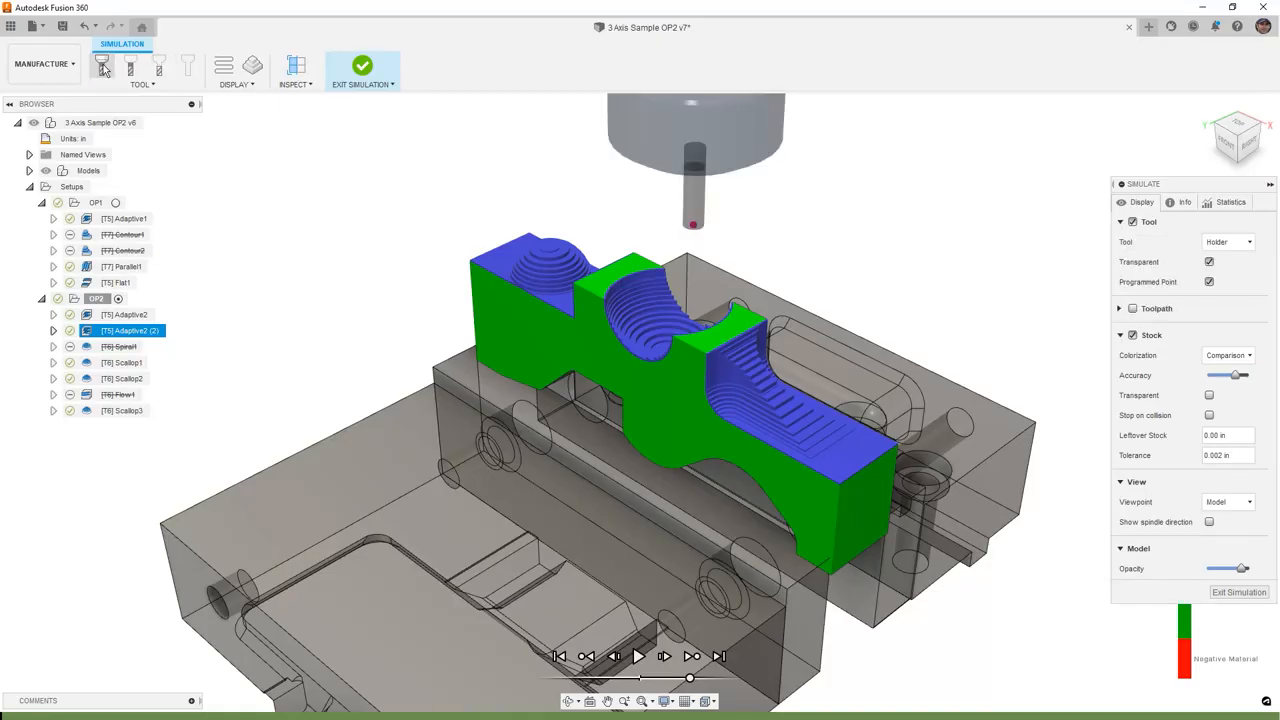
click(142, 85)
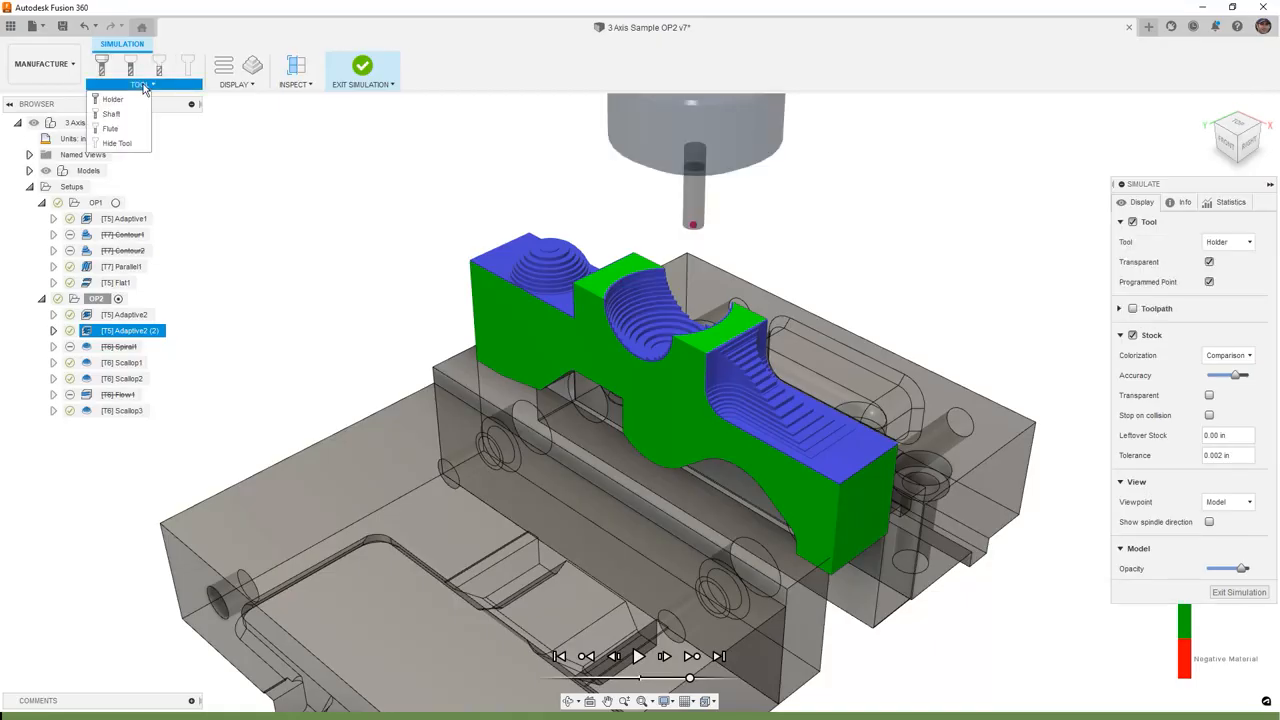
- Try the tool display options, keeping Holder with transparency and programmed point enabled
click(1228, 242)
click(1222, 260)
click(1242, 245)
click(1225, 289)
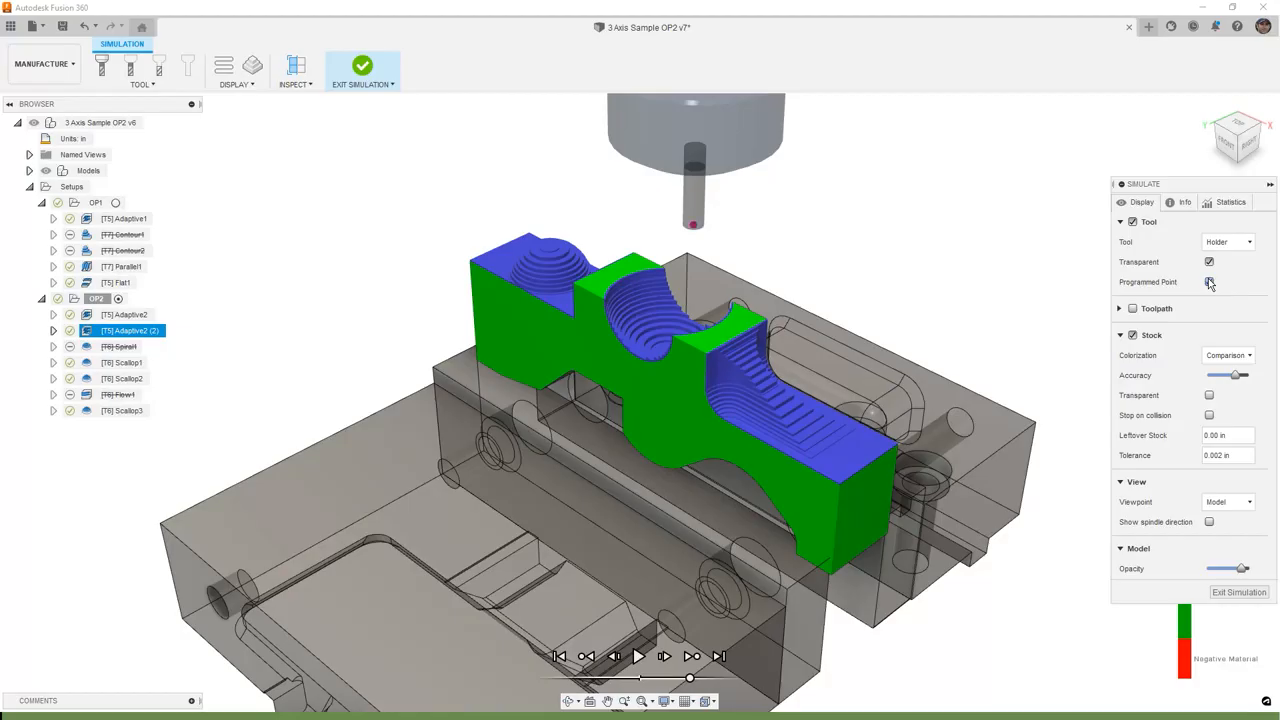
click(1209, 262)
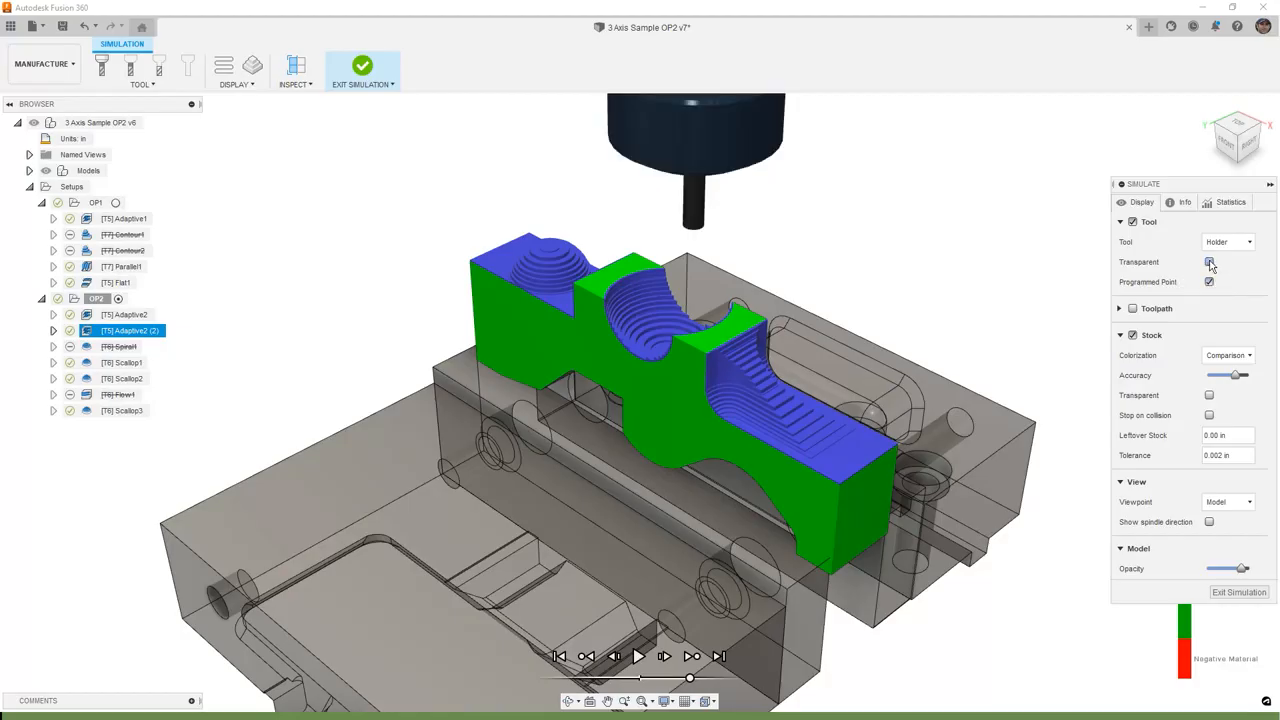
click(1209, 262)
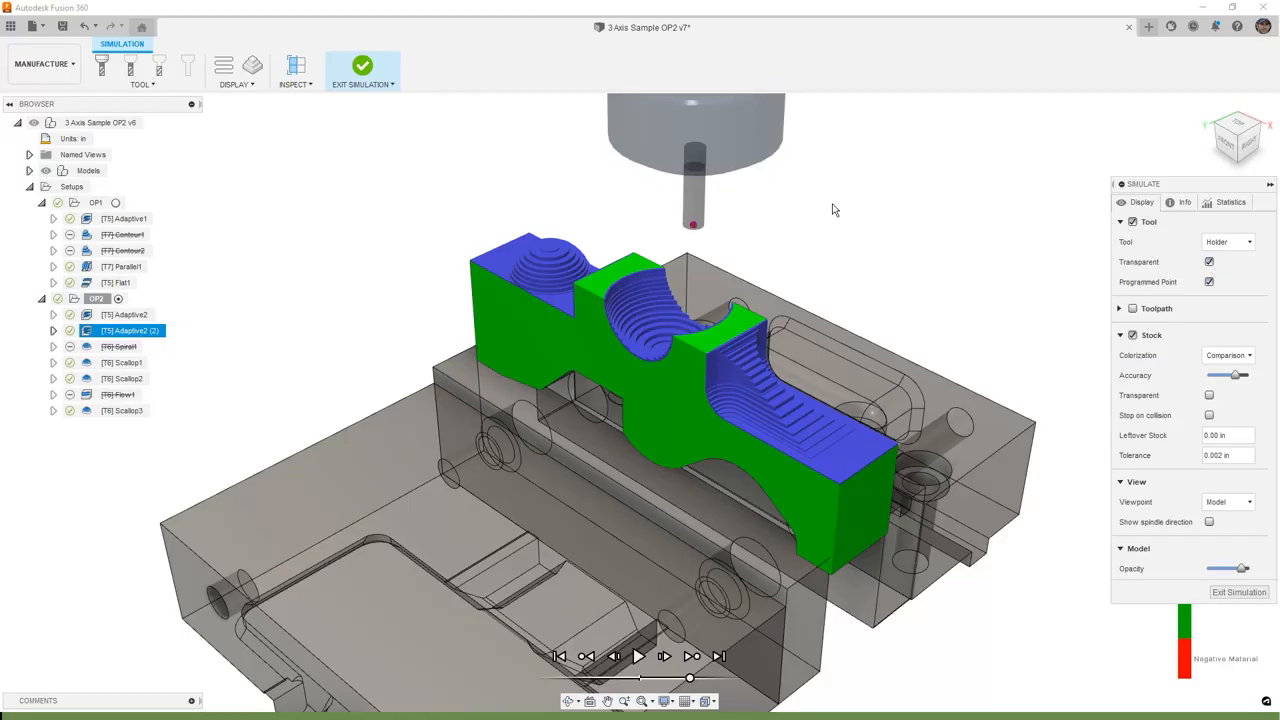
- Show the toolpath in the simulation and toggle its links display
click(257, 87)
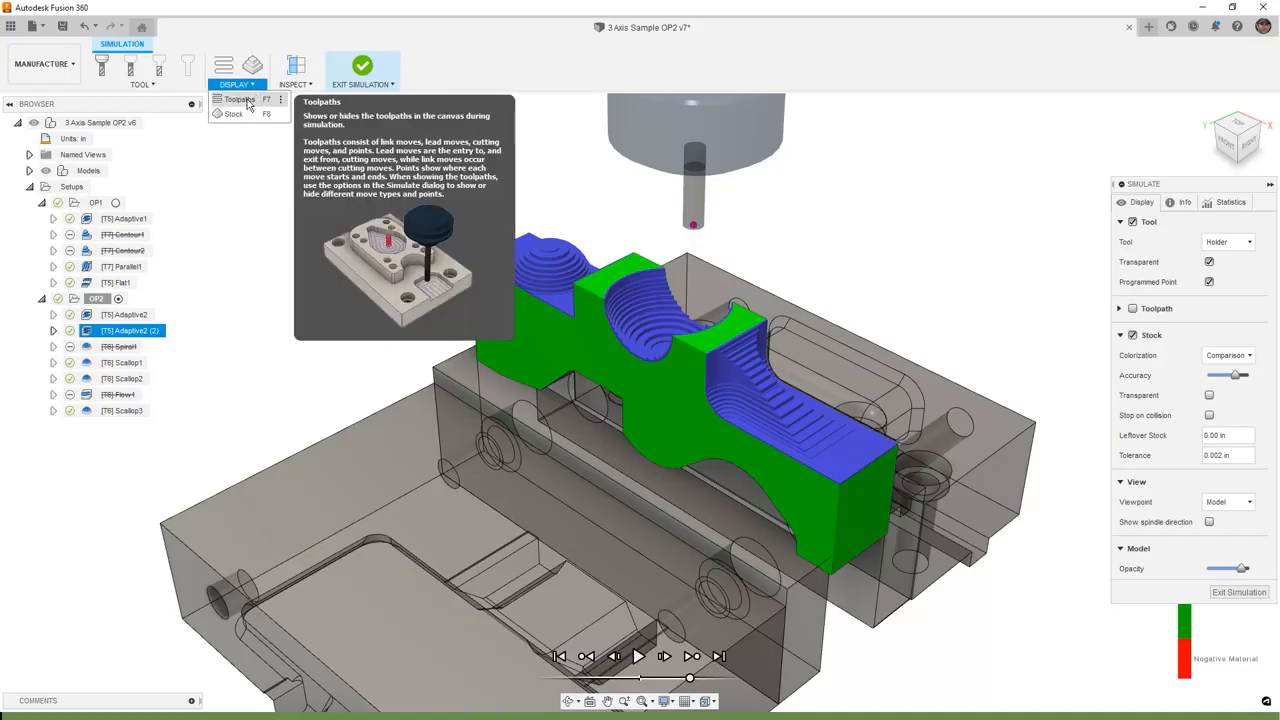
click(1132, 311)
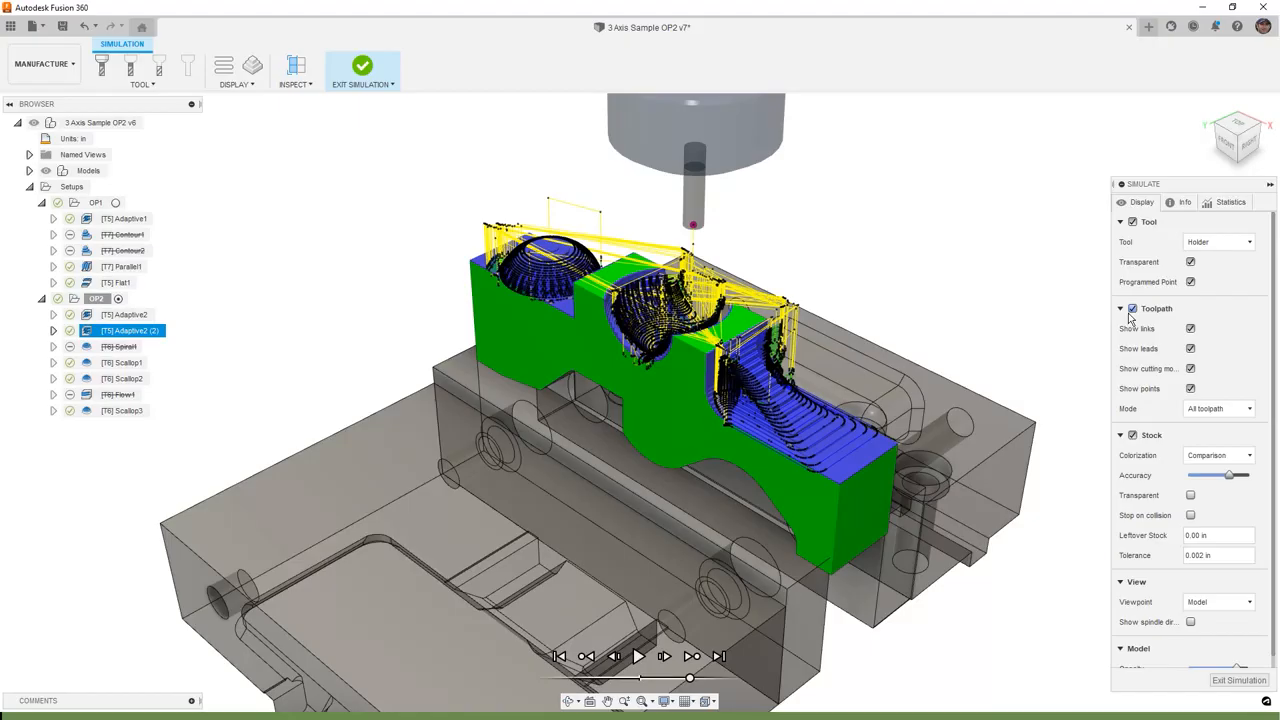
click(1191, 329)
click(1191, 329)
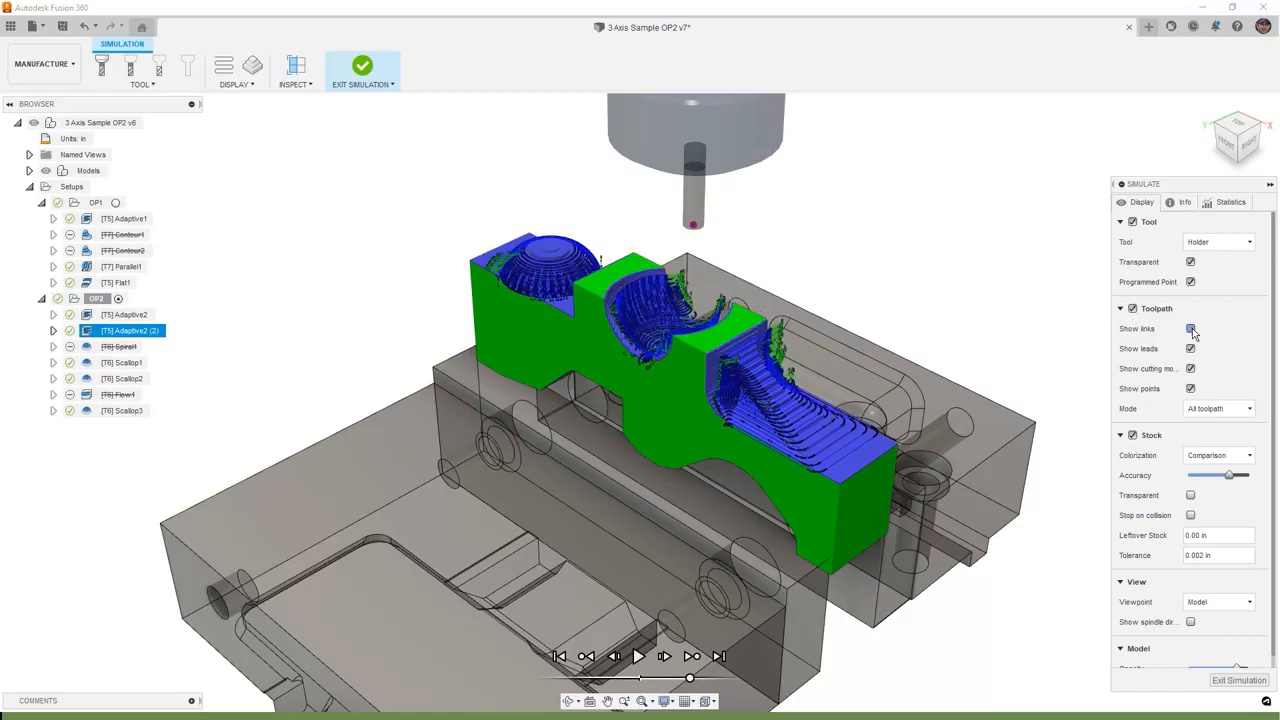
click(1231, 412)
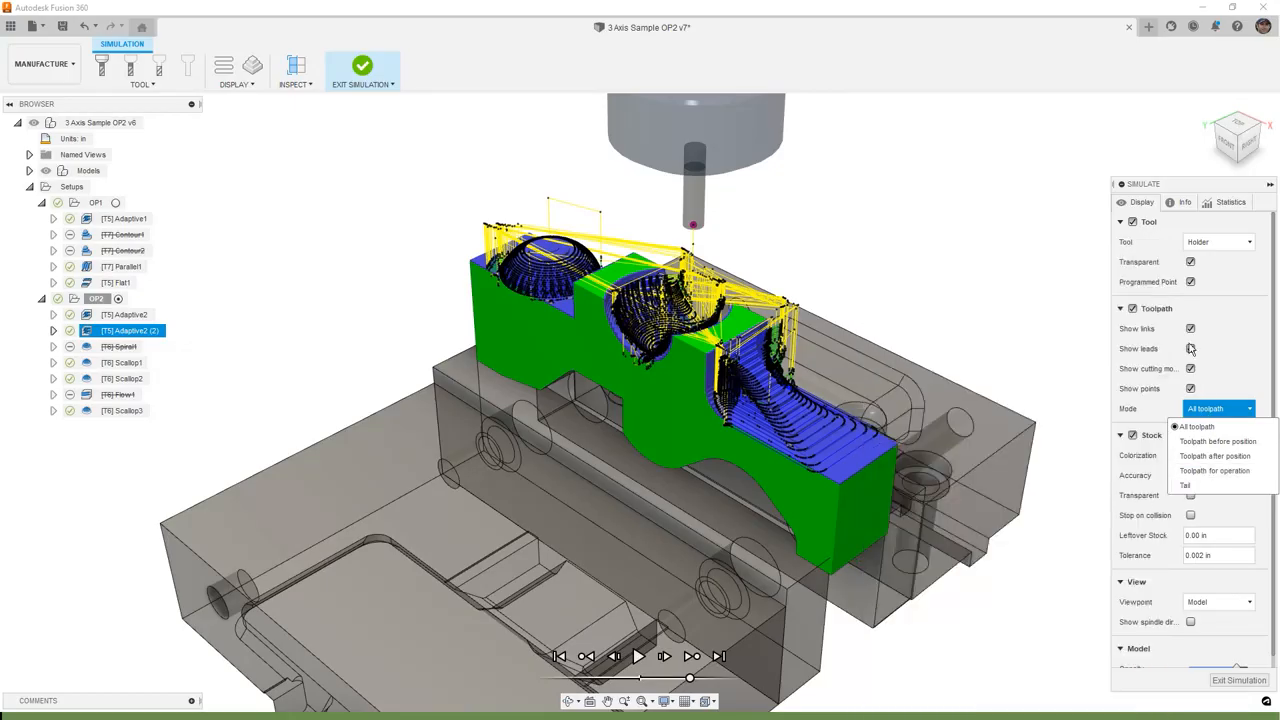
- Hide the toolpath and keep Comparison as the stock colorization
click(1132, 309)
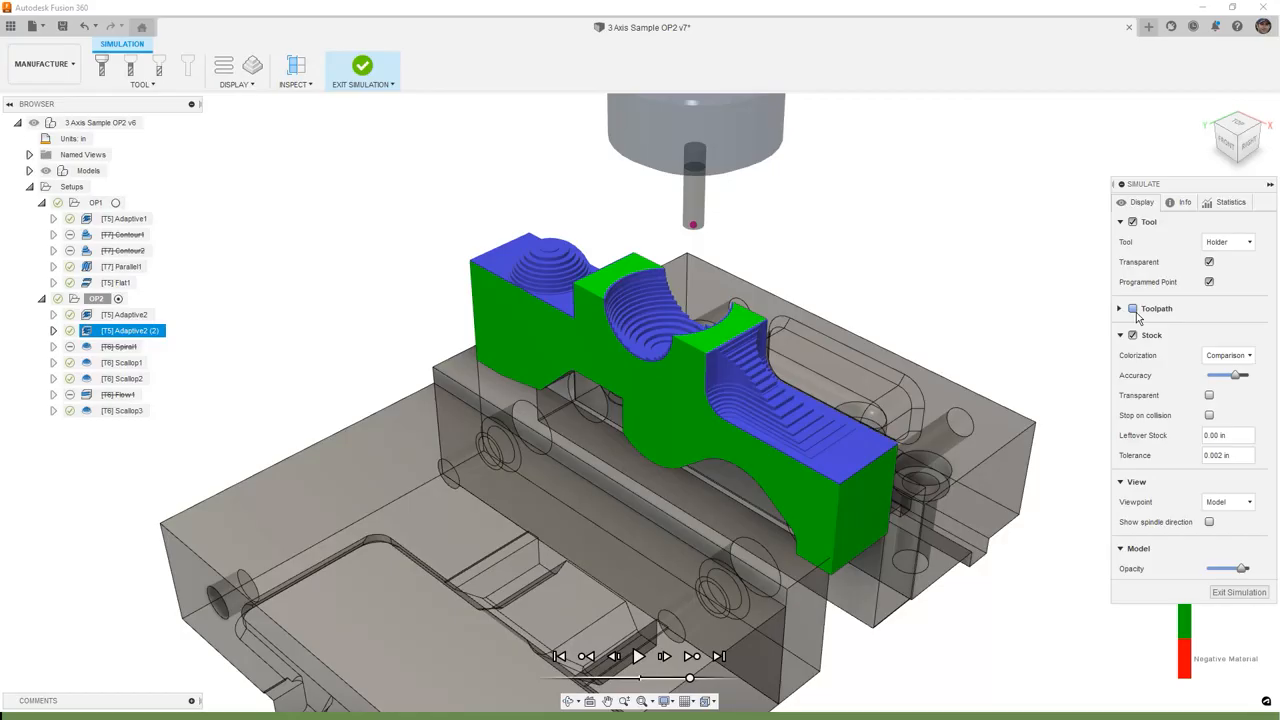
click(1243, 357)
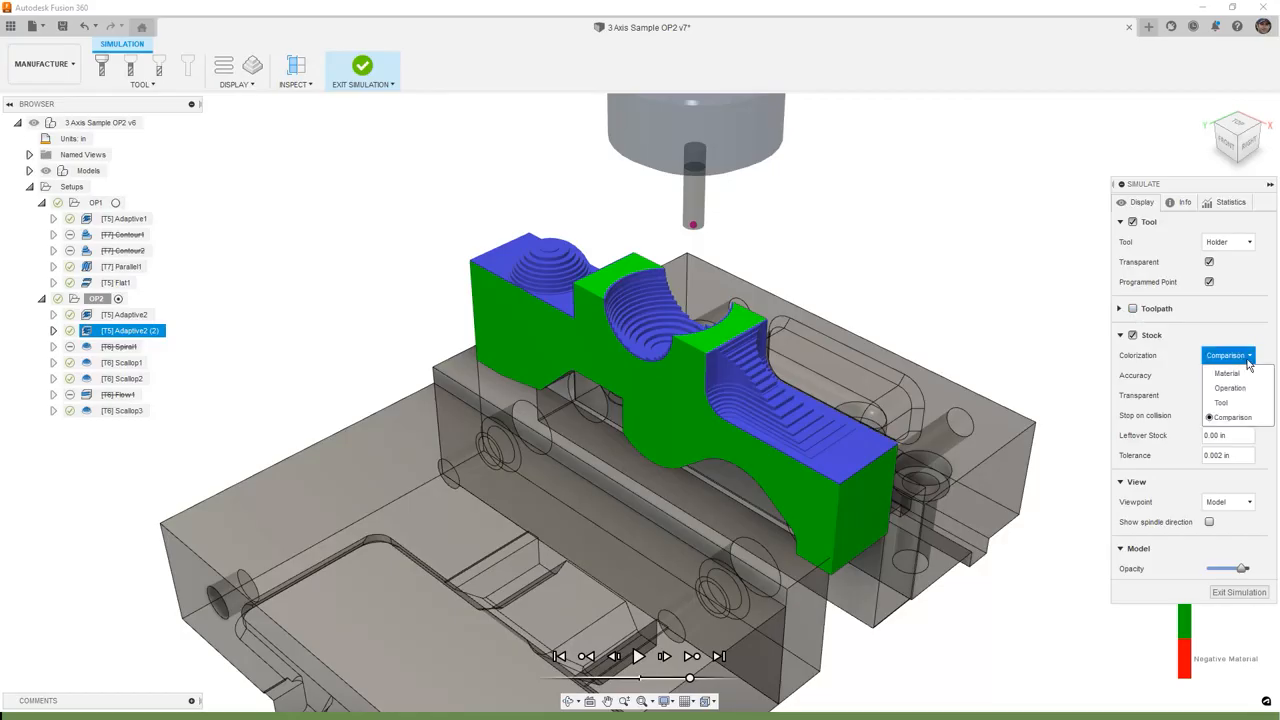
click(1256, 420)
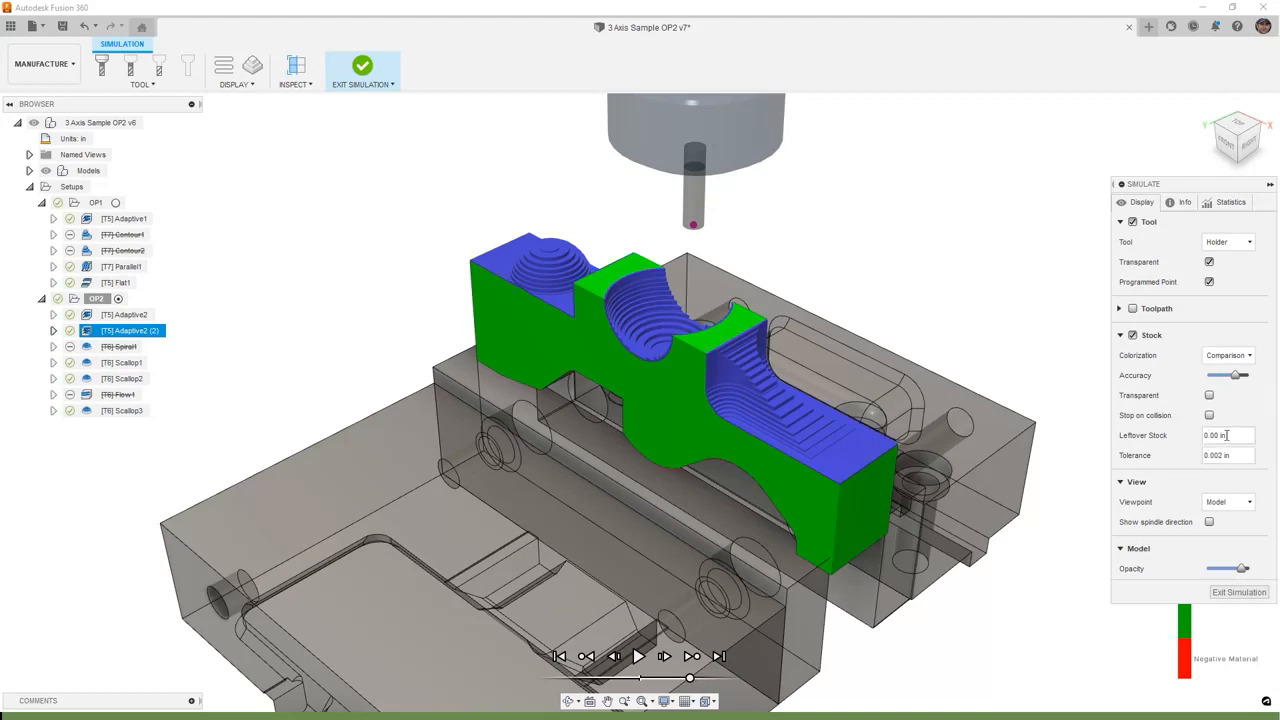
- Try a leftover stock of 0.02 in, then reset it to 0 in
key(BackSpace)
text(2)
key(Return)
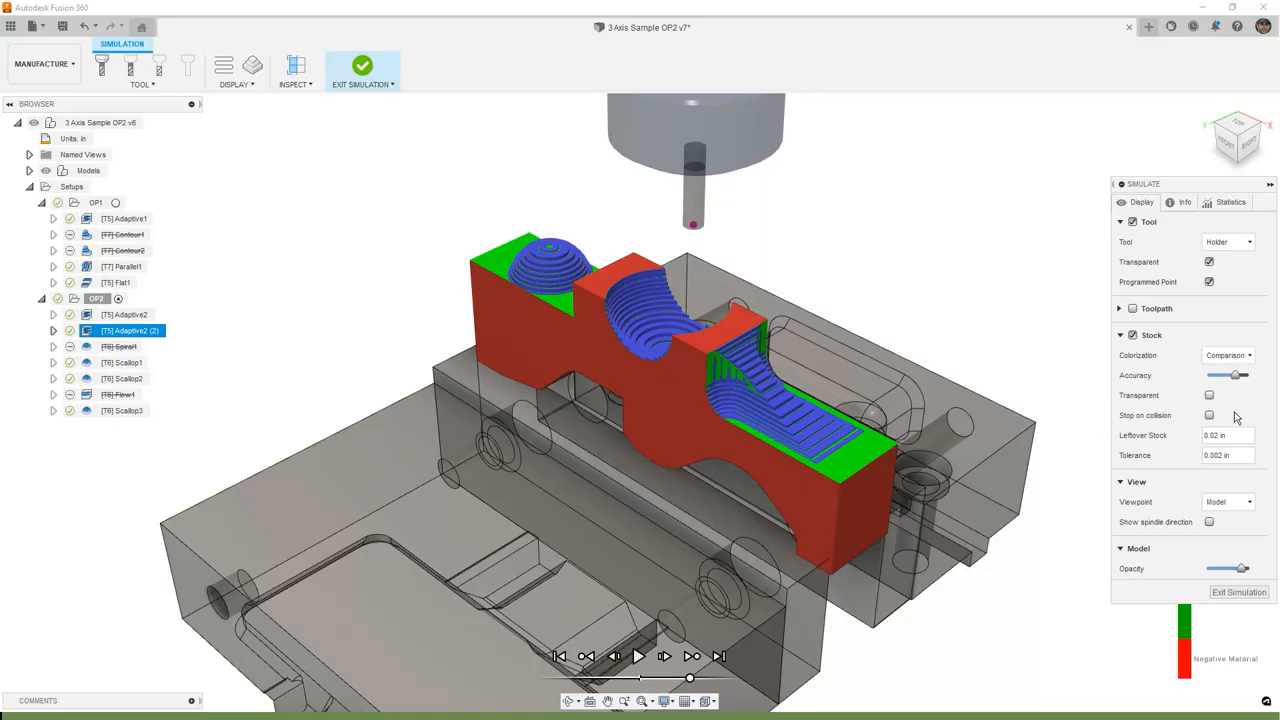
key(BackSpace)
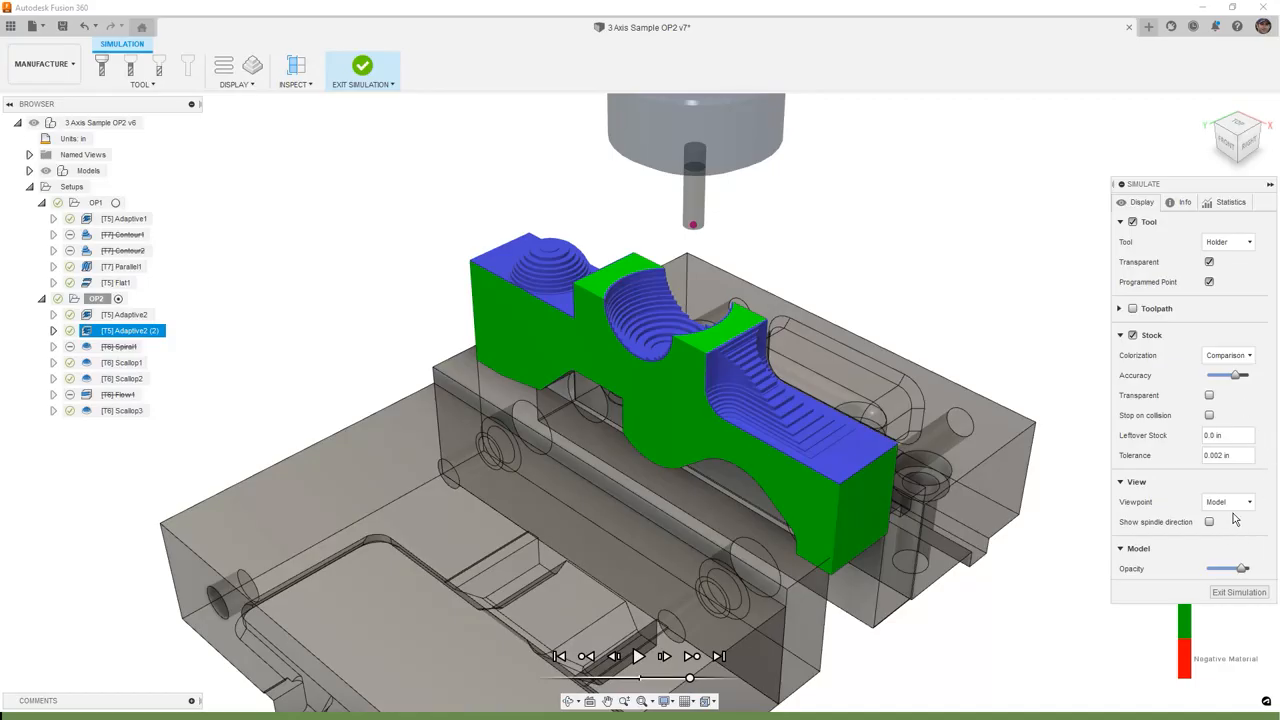
- Play the simulation of the operation
mouse_move(1235, 510)
click(639, 657)
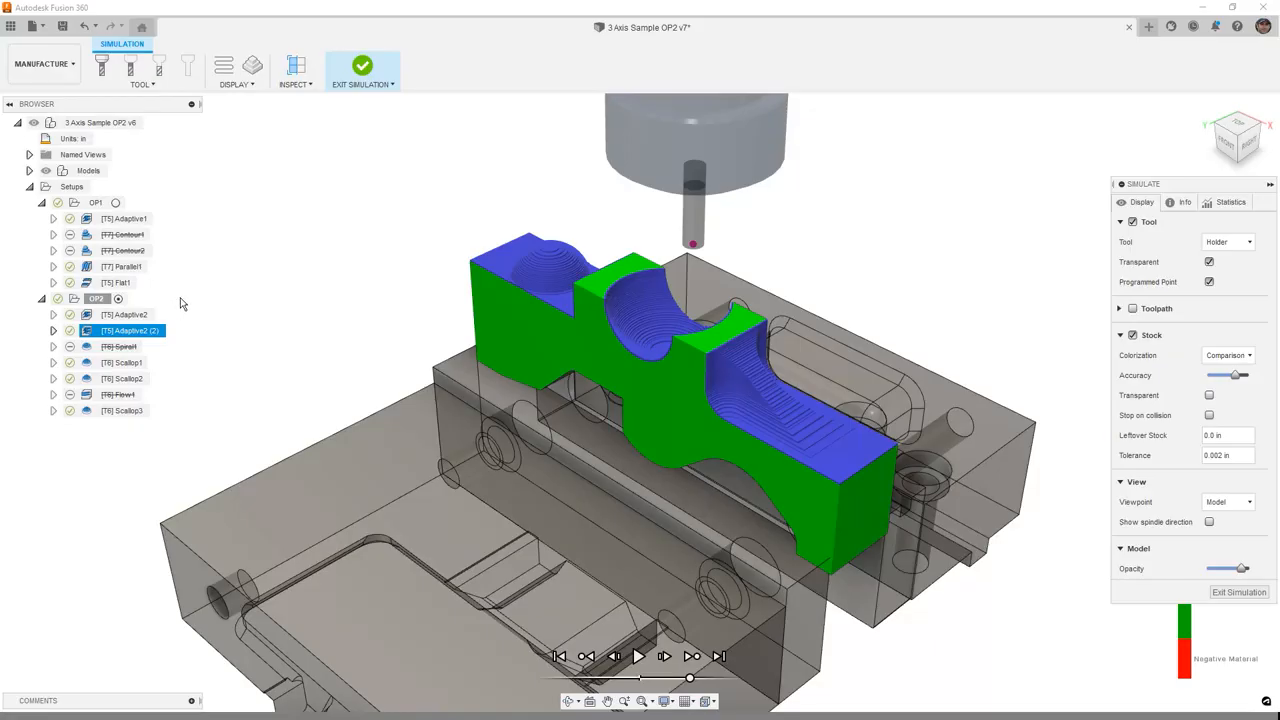
- Exit the simulation and start simulating the whole OP2 setup
click(362, 68)
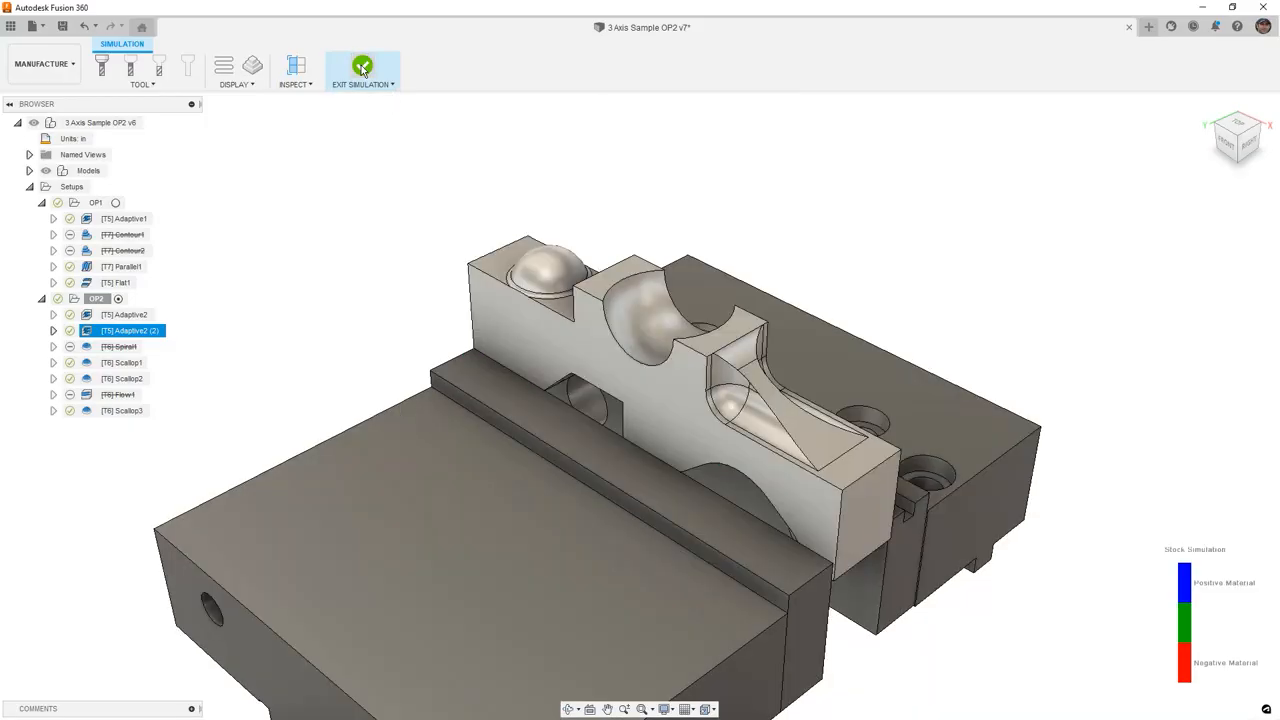
click(77, 302)
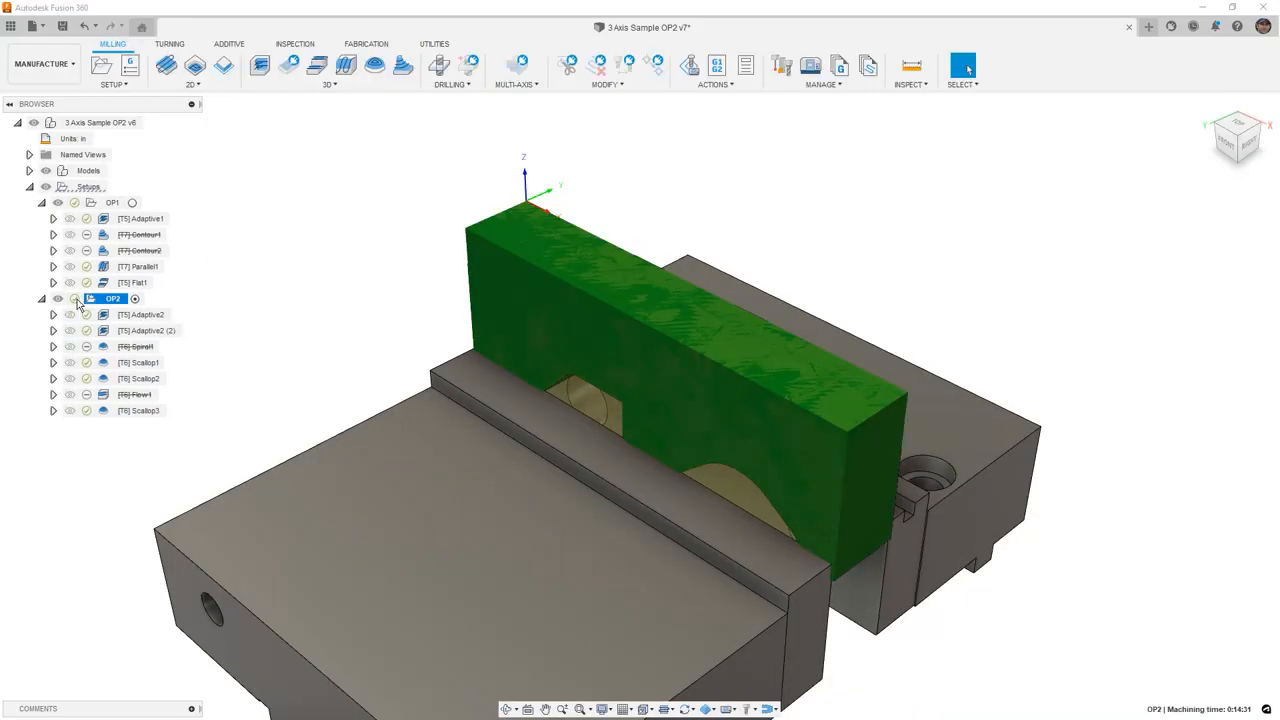
click(714, 84)
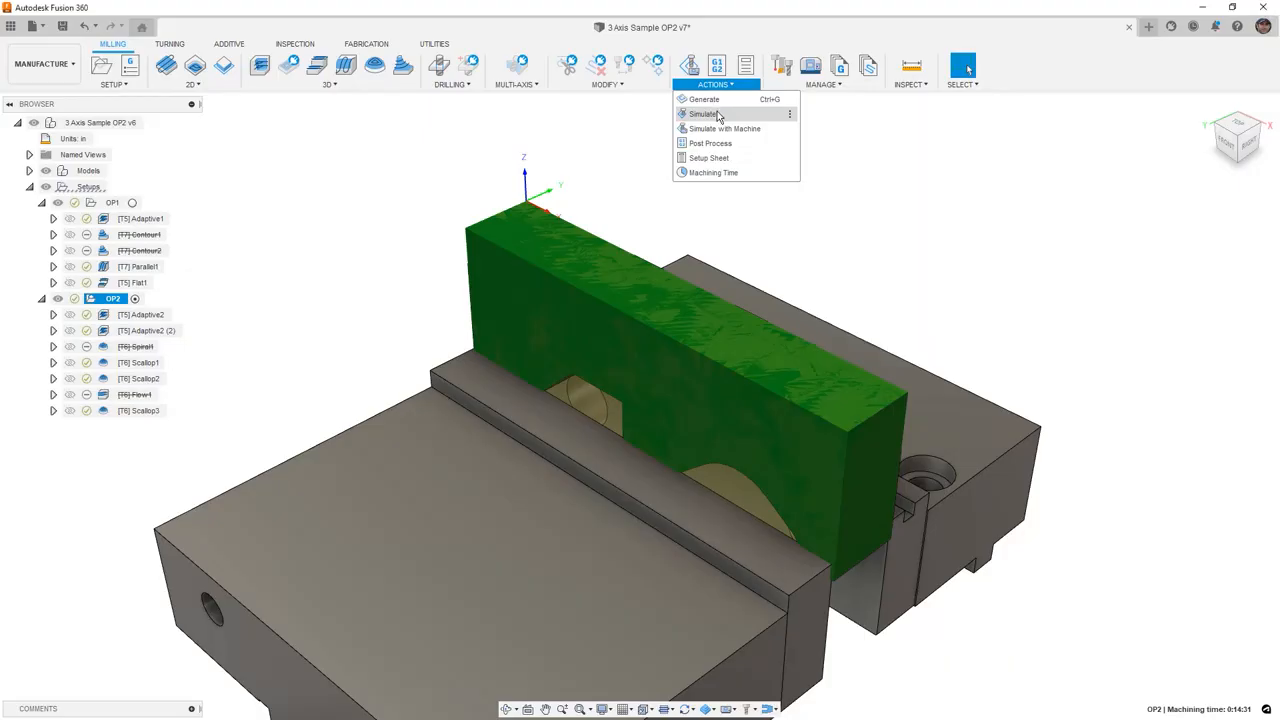
click(718, 116)
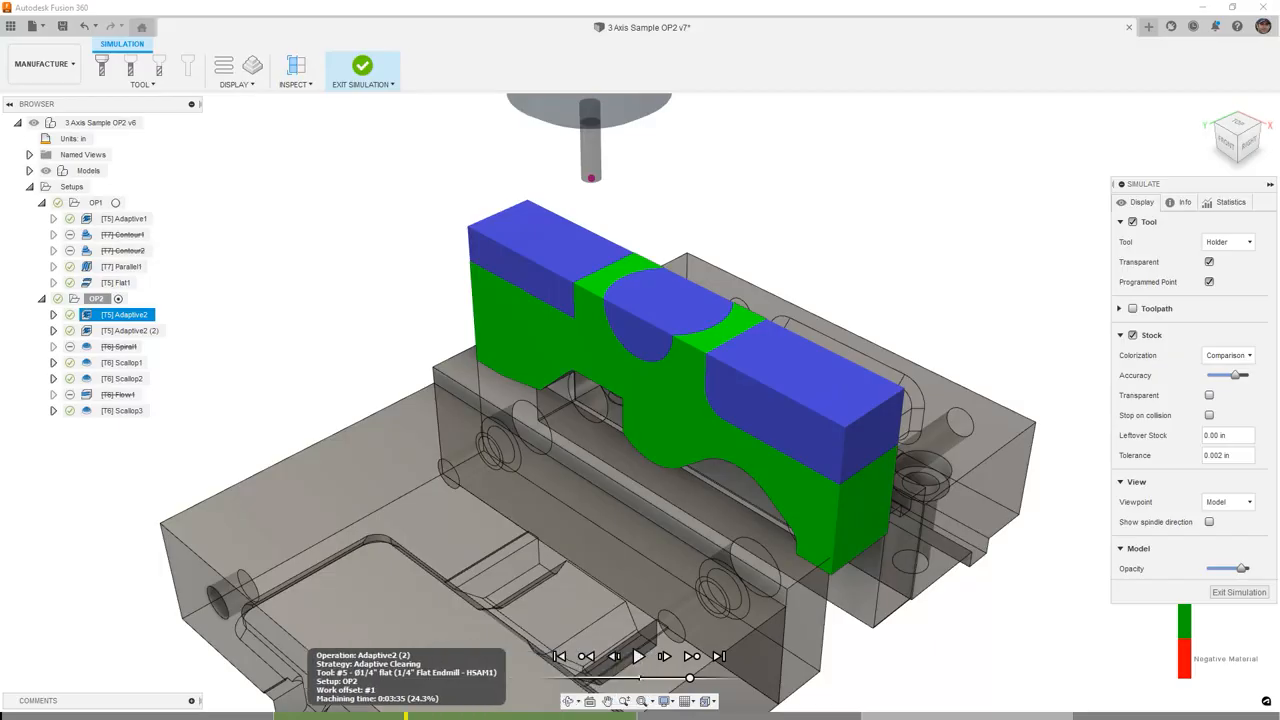
- Scrub the simulation timeline through the adaptive clearing operations
click(240, 715)
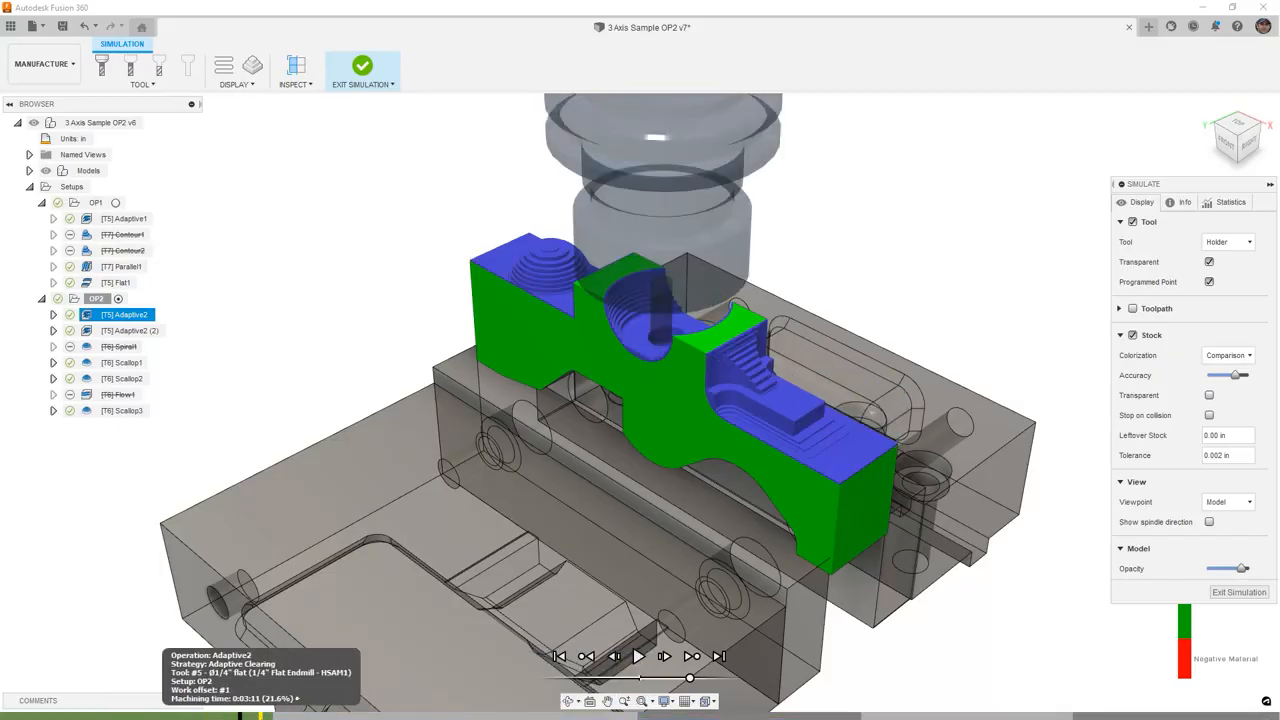
click(293, 714)
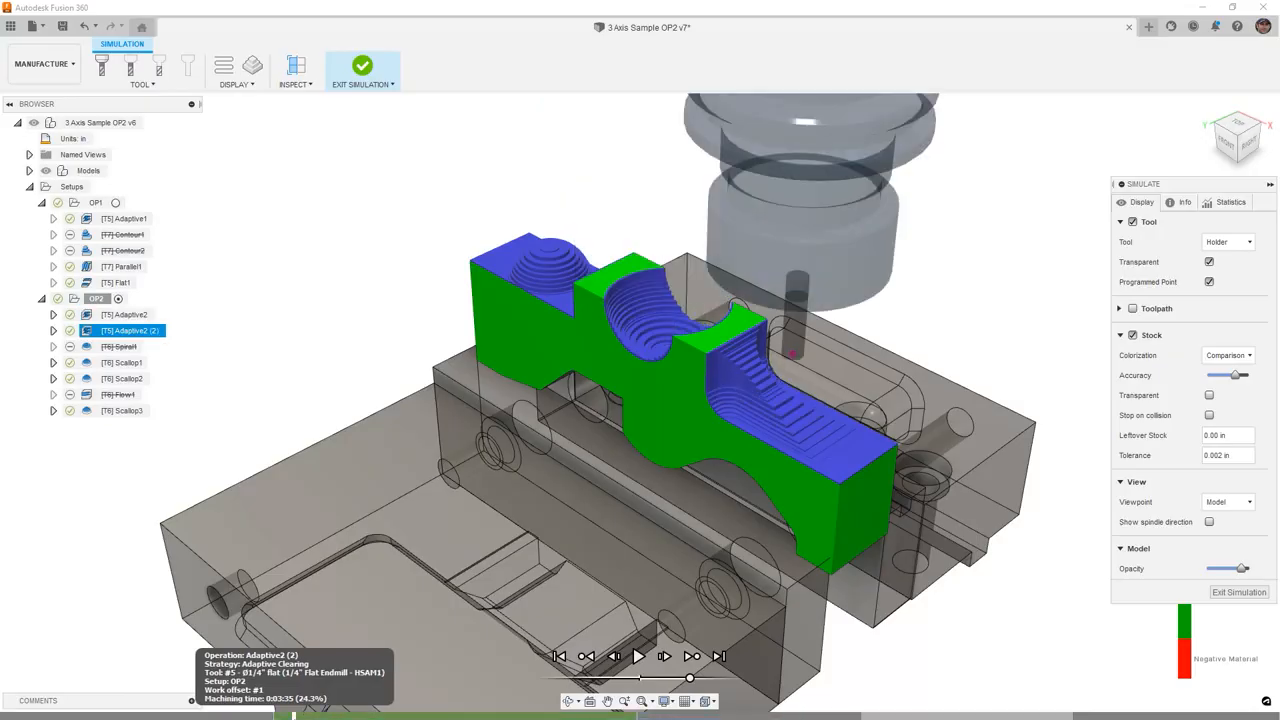
click(387, 714)
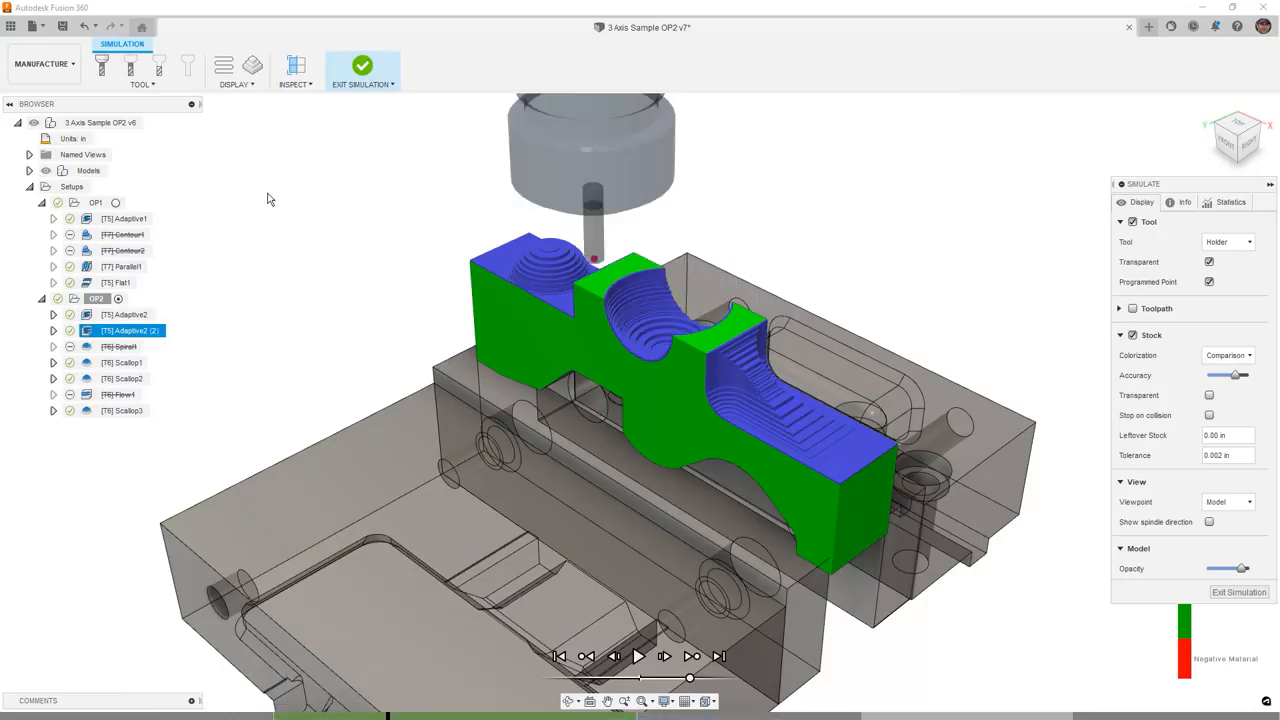
key(shift)
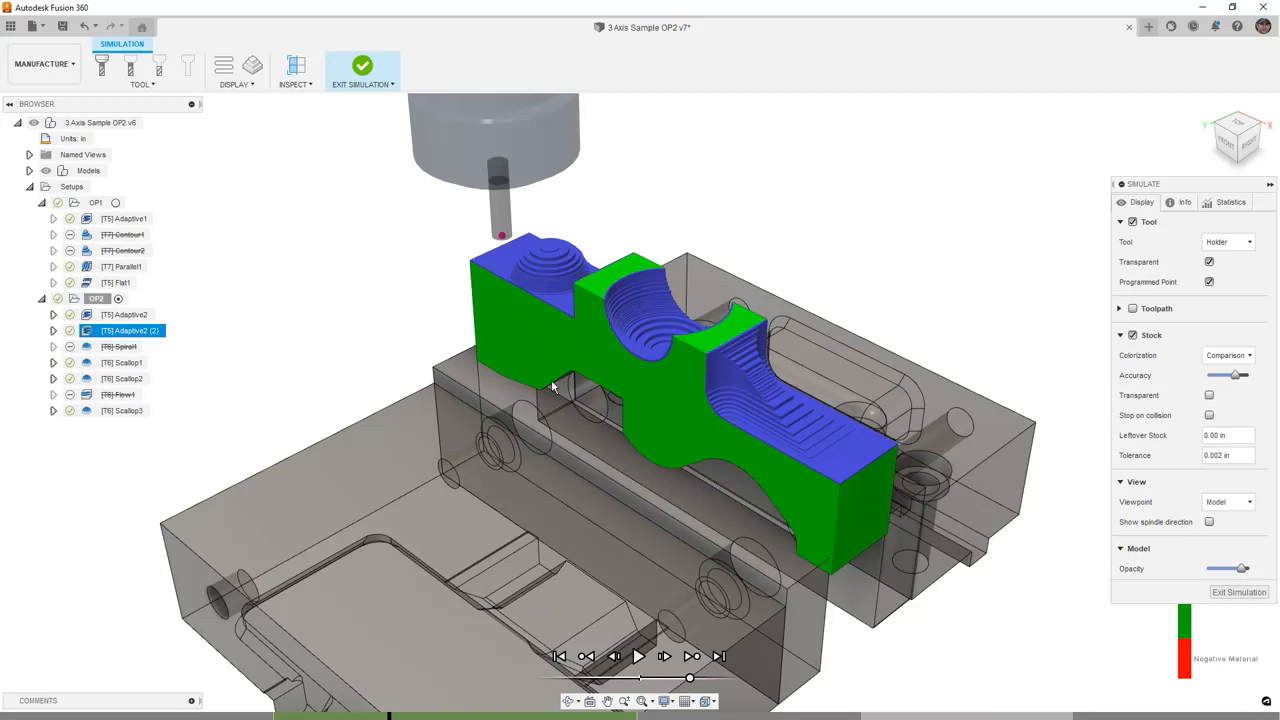
- Step to the Scallop1 and Scallop2 operations and inspect the dome in the front view
click(691, 656)
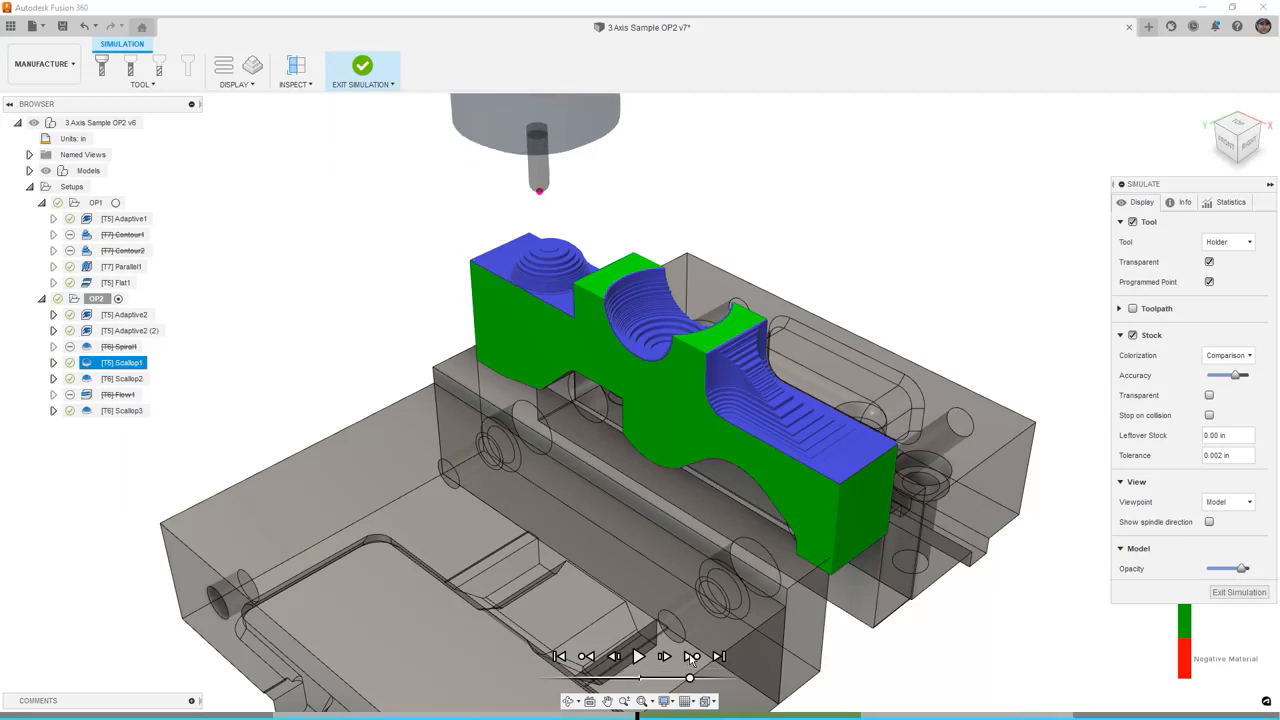
click(691, 656)
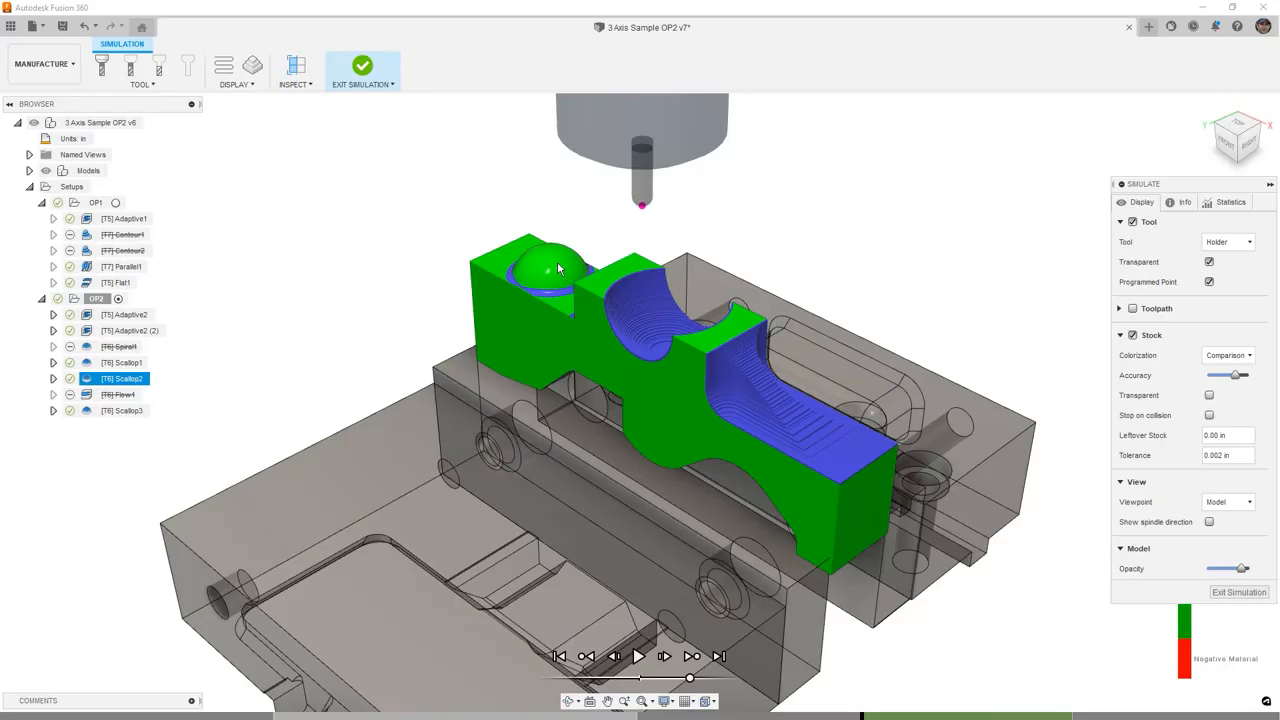
click(1226, 140)
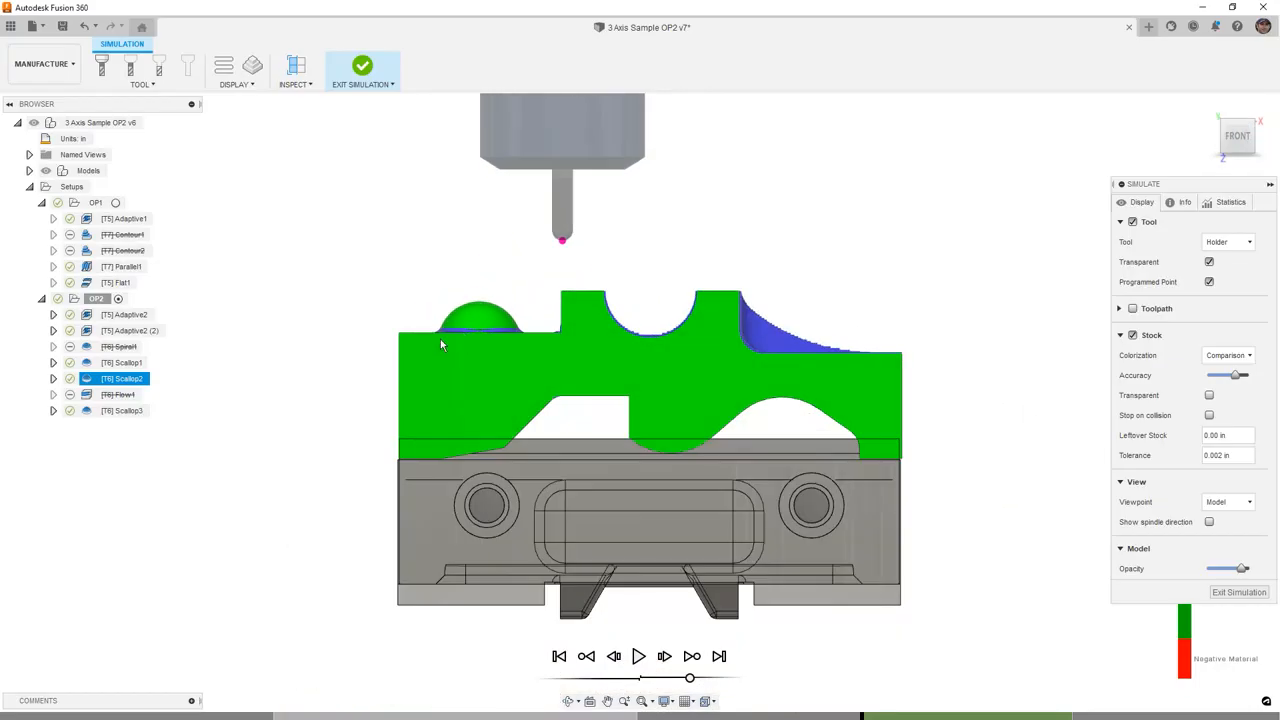
scroll(482, 313, up, 10)
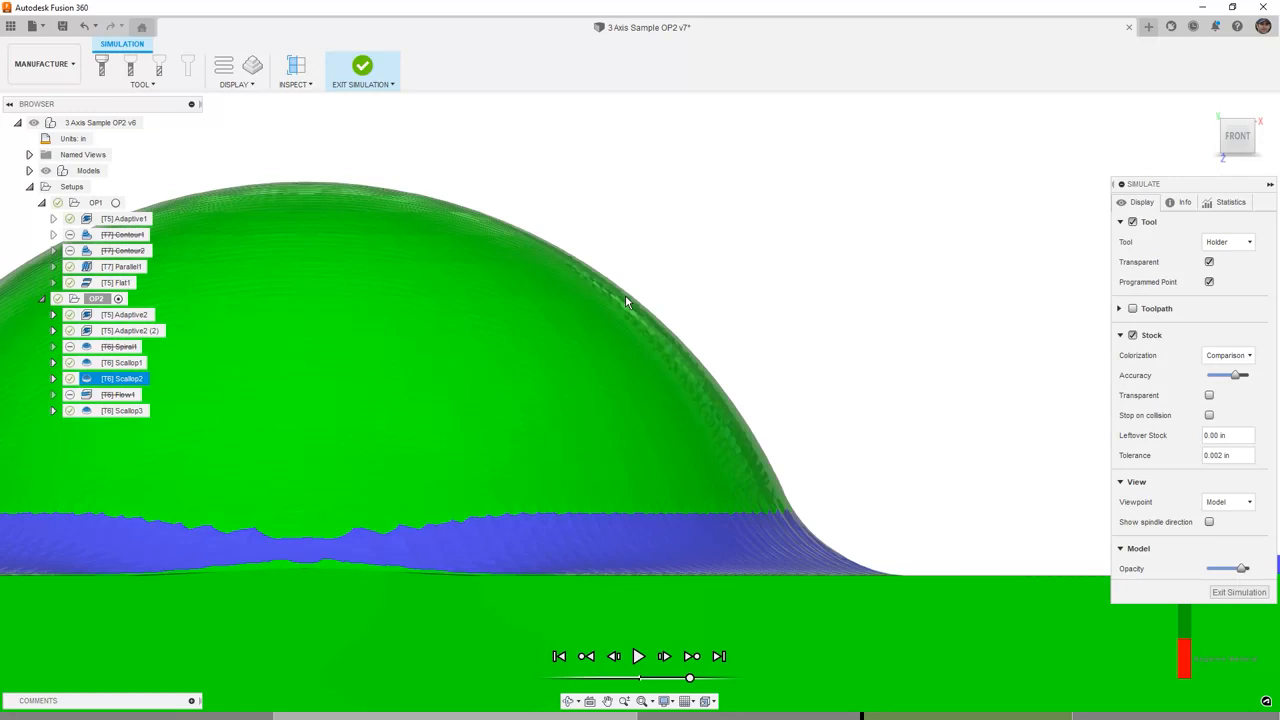
scroll(625, 294, down, 8)
scroll(617, 288, down, 5)
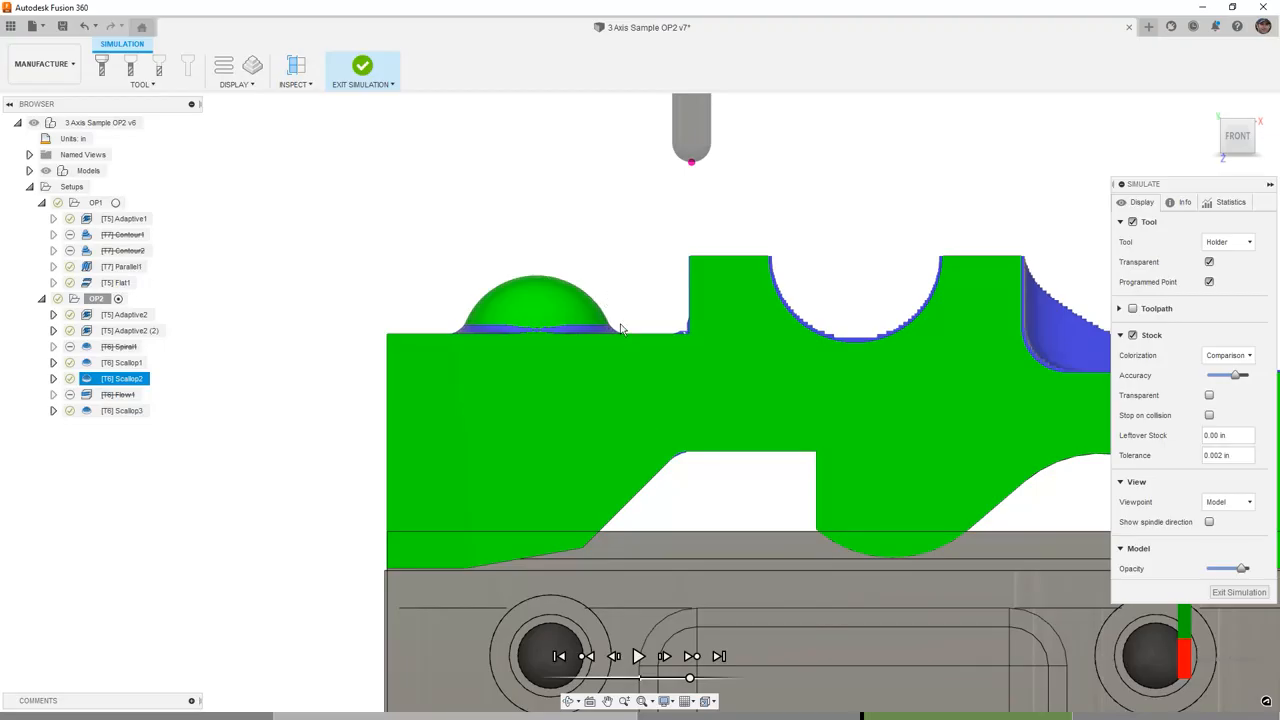
- Step into the Scallop3 operation and inspect the part from an angled view
click(691, 656)
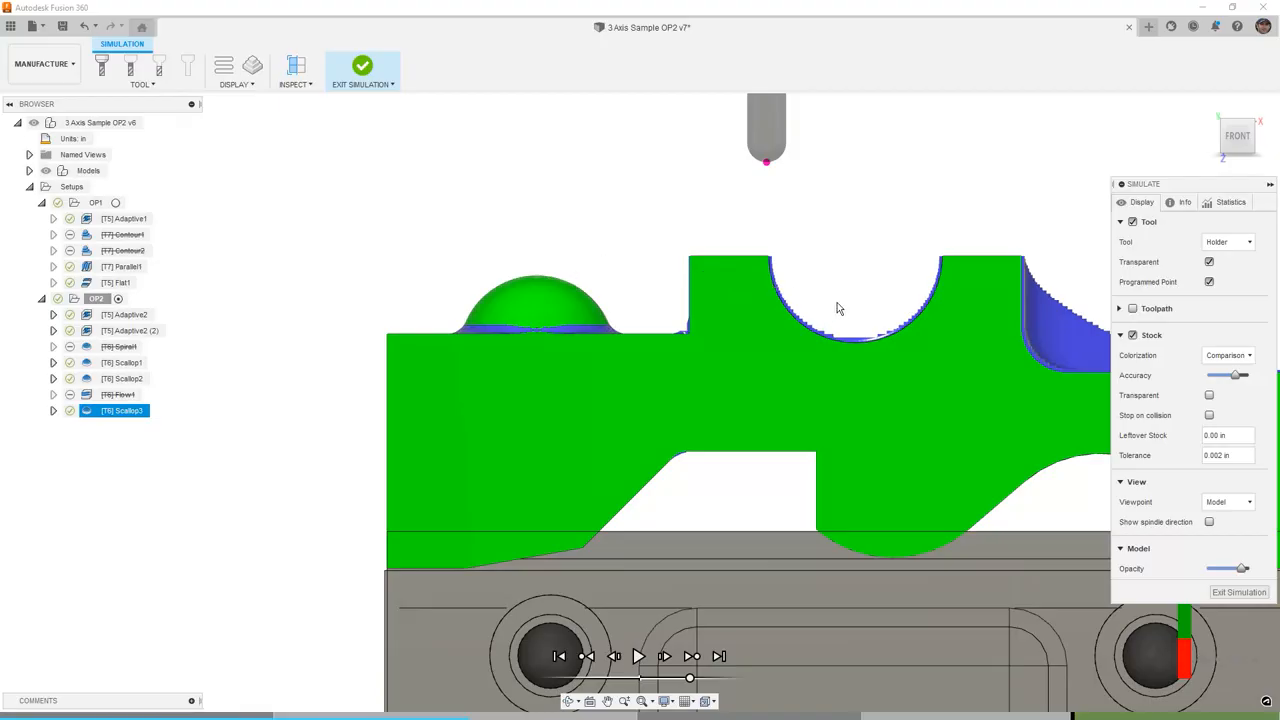
shift+middle_drag(883, 305, 843, 352)
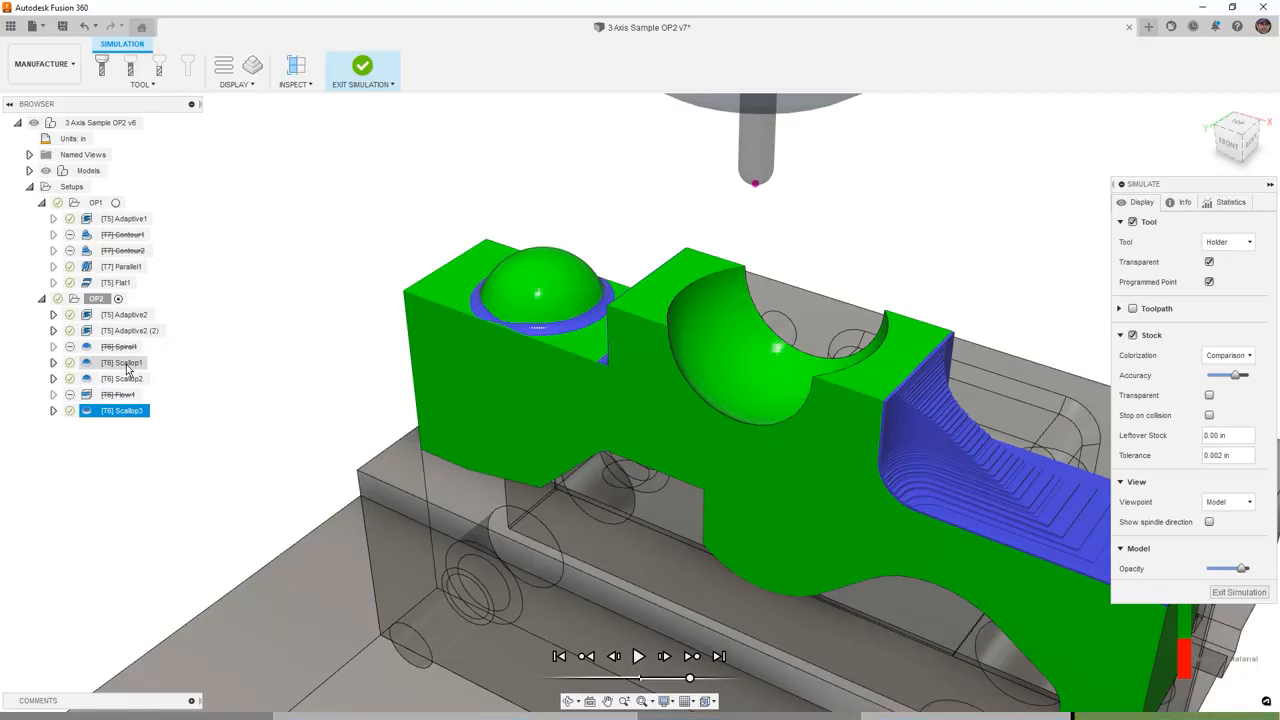
click(692, 657)
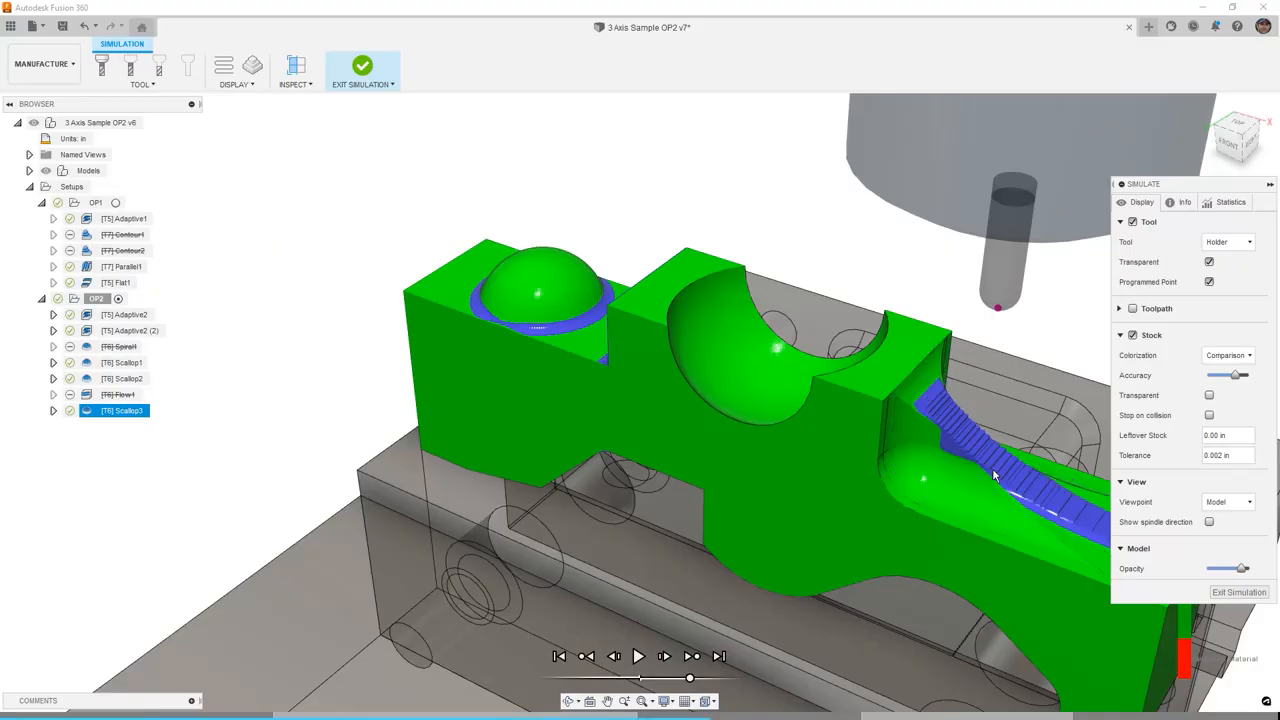
- Orbit around the simulated part to inspect the remaining stock, then exit the simulation
shift+middle_drag(763, 486, 481, 403)
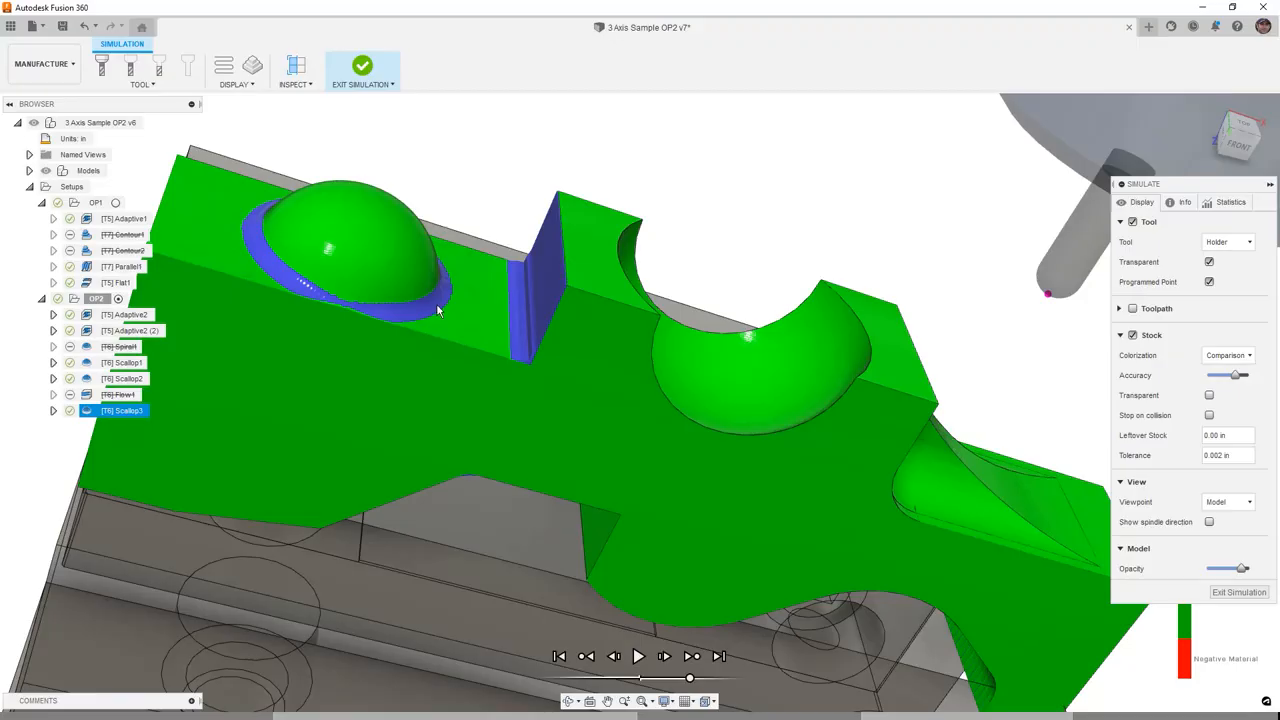
shift+middle_drag(520, 326, 485, 325)
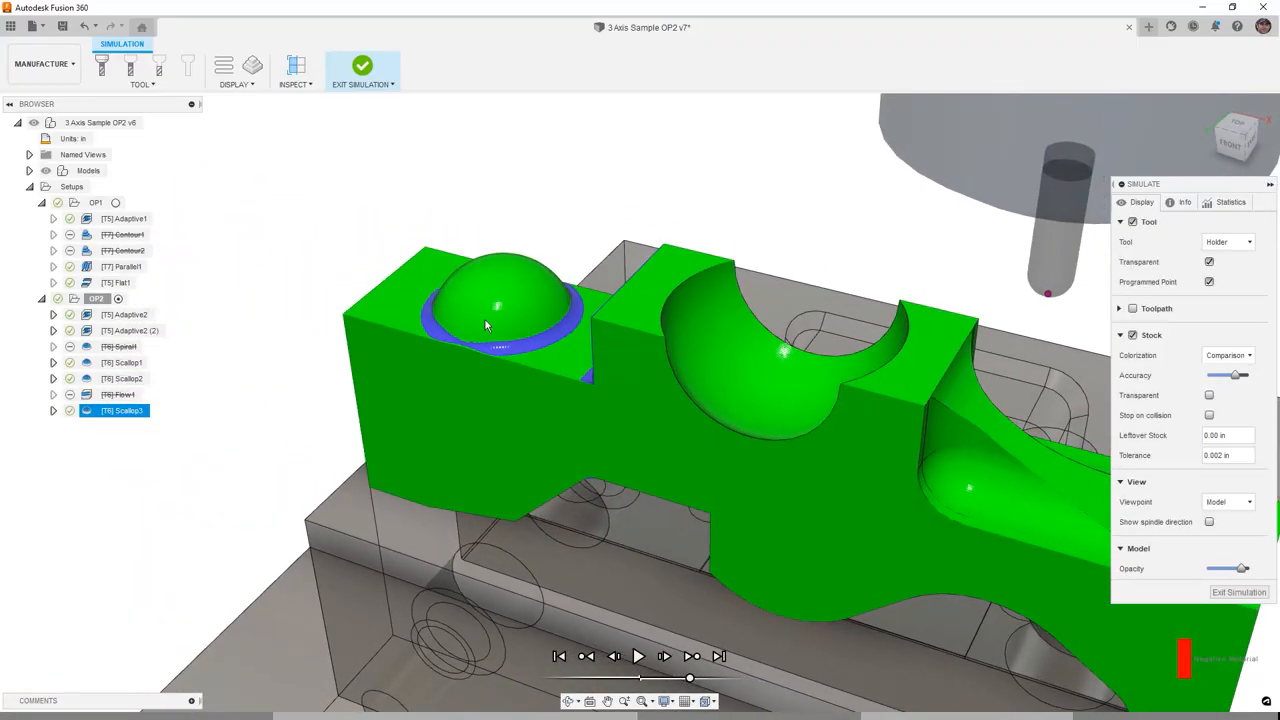
click(360, 66)
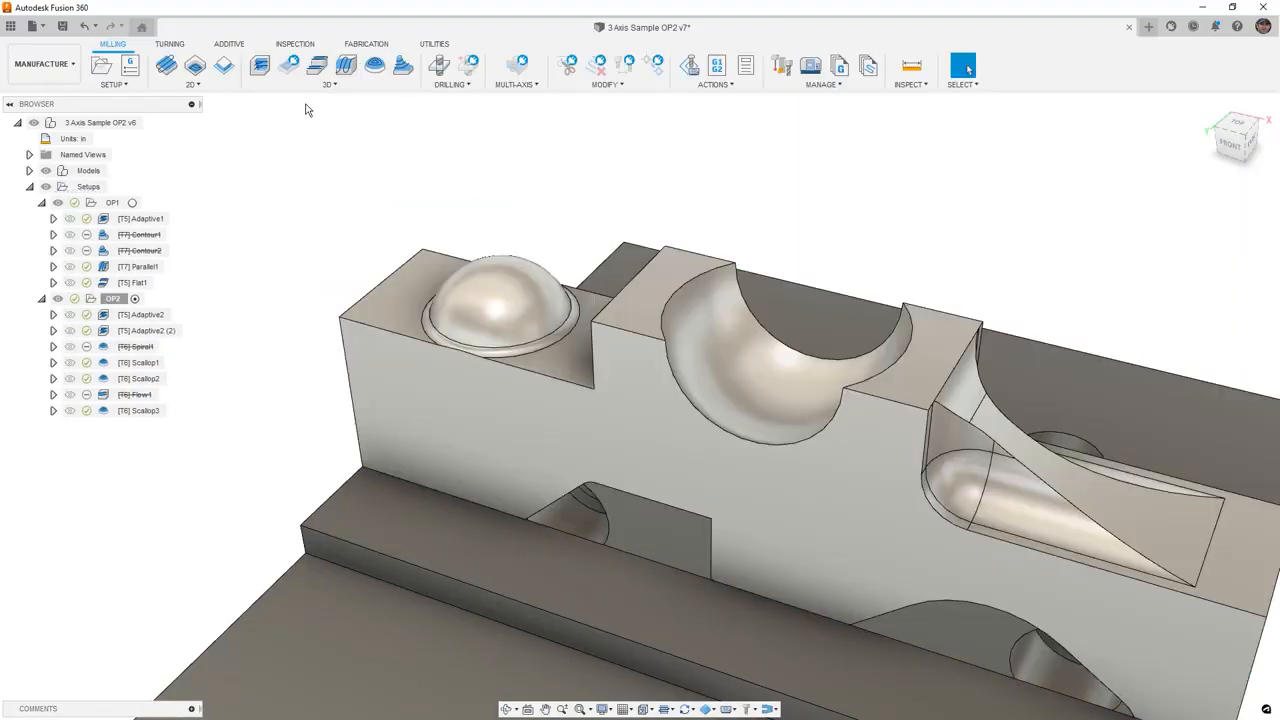
- Create a new 3D Flat operation using the 5 - Ø1/4" Flat Endmill tool
click(330, 84)
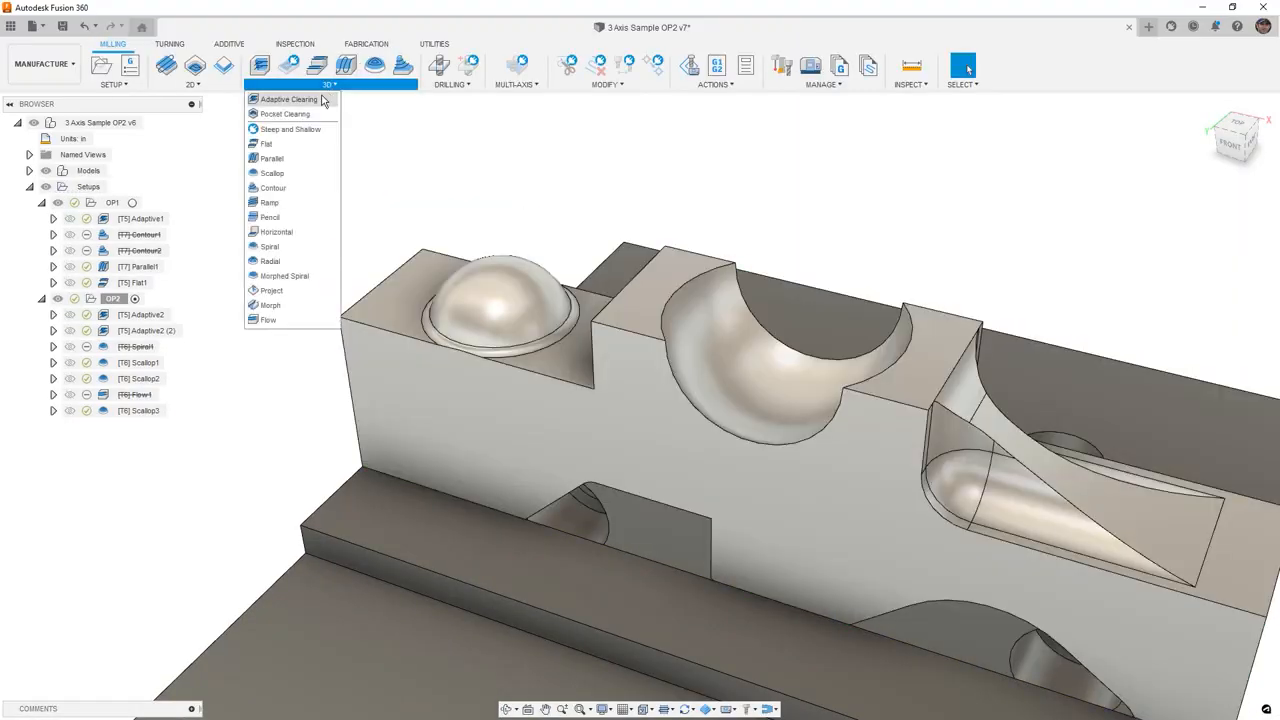
click(294, 145)
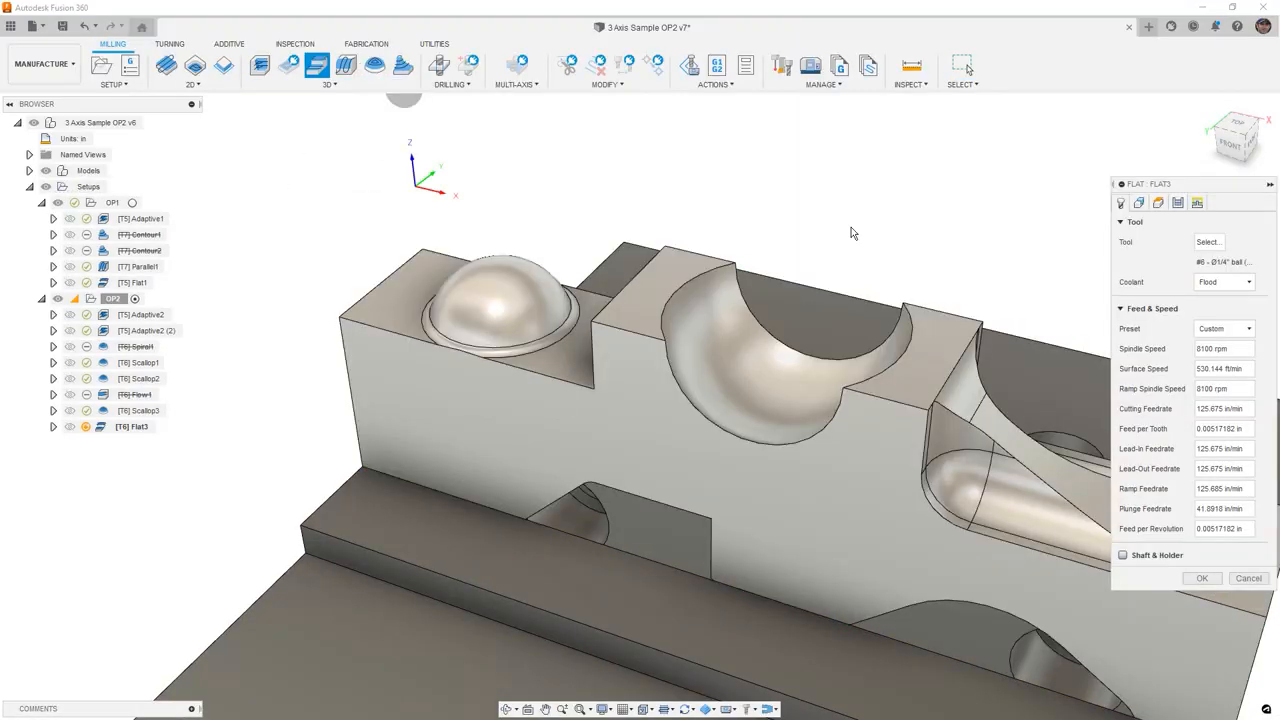
click(1208, 243)
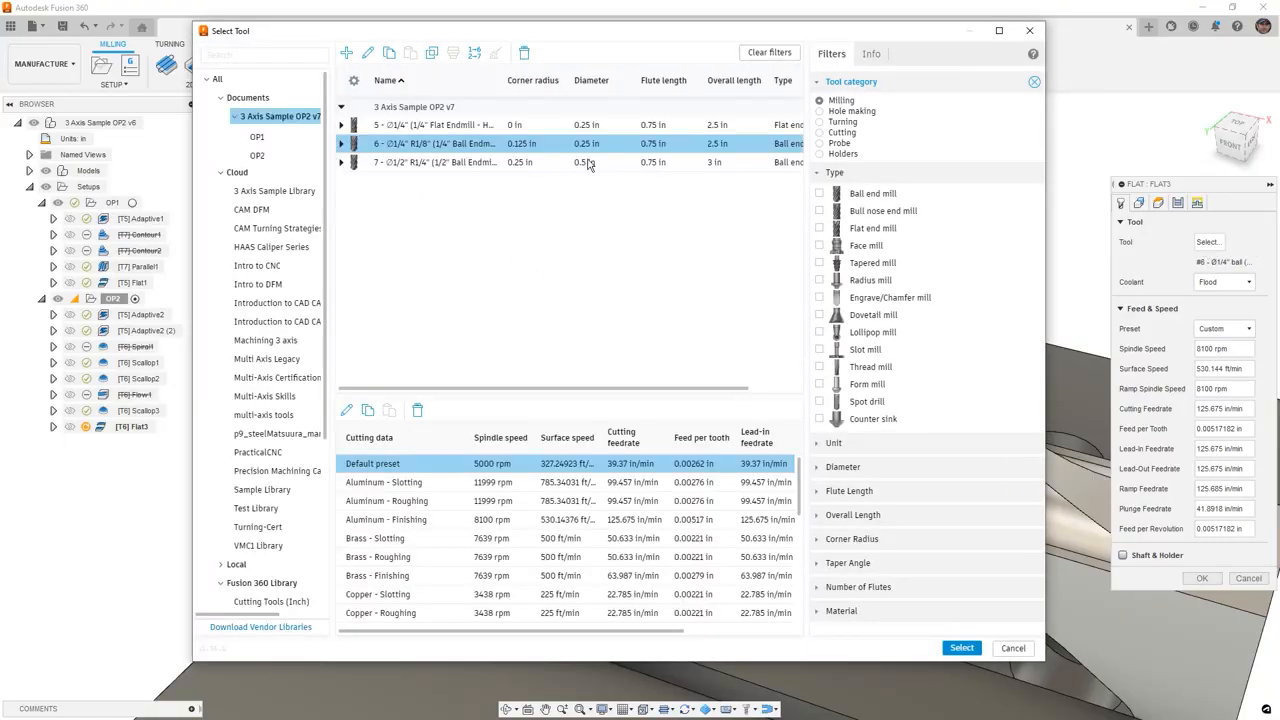
click(472, 127)
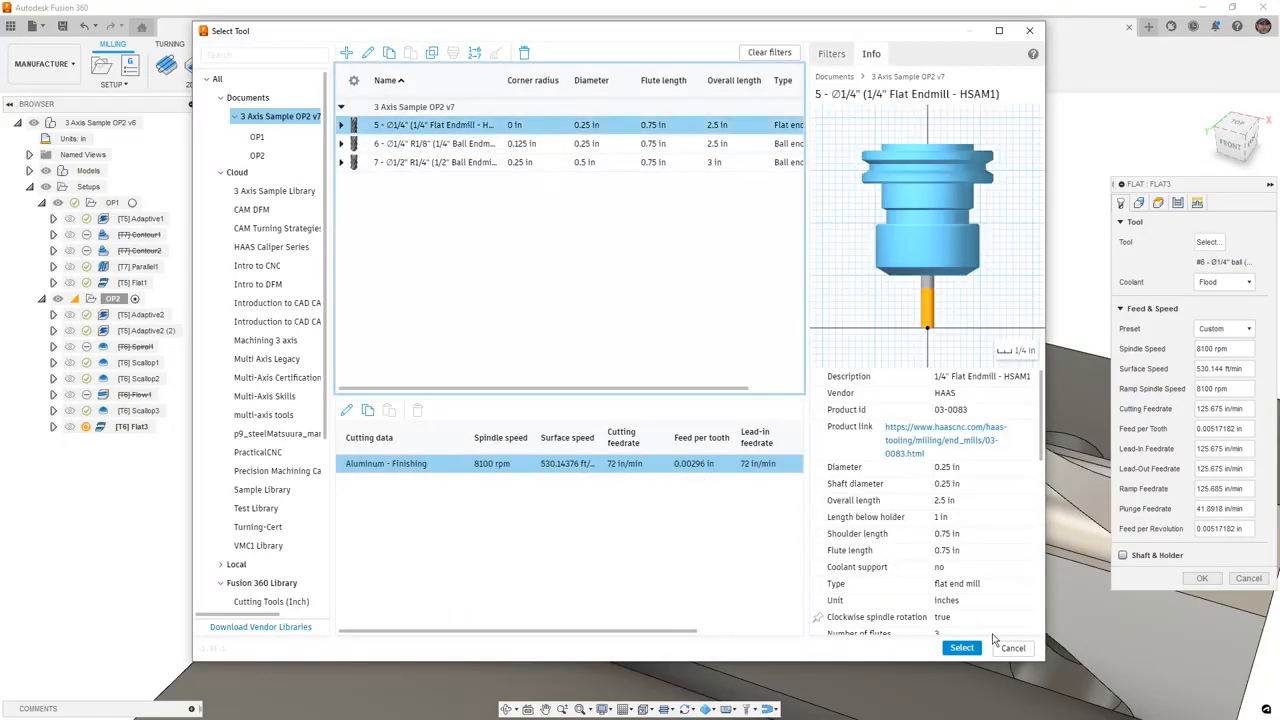
click(962, 648)
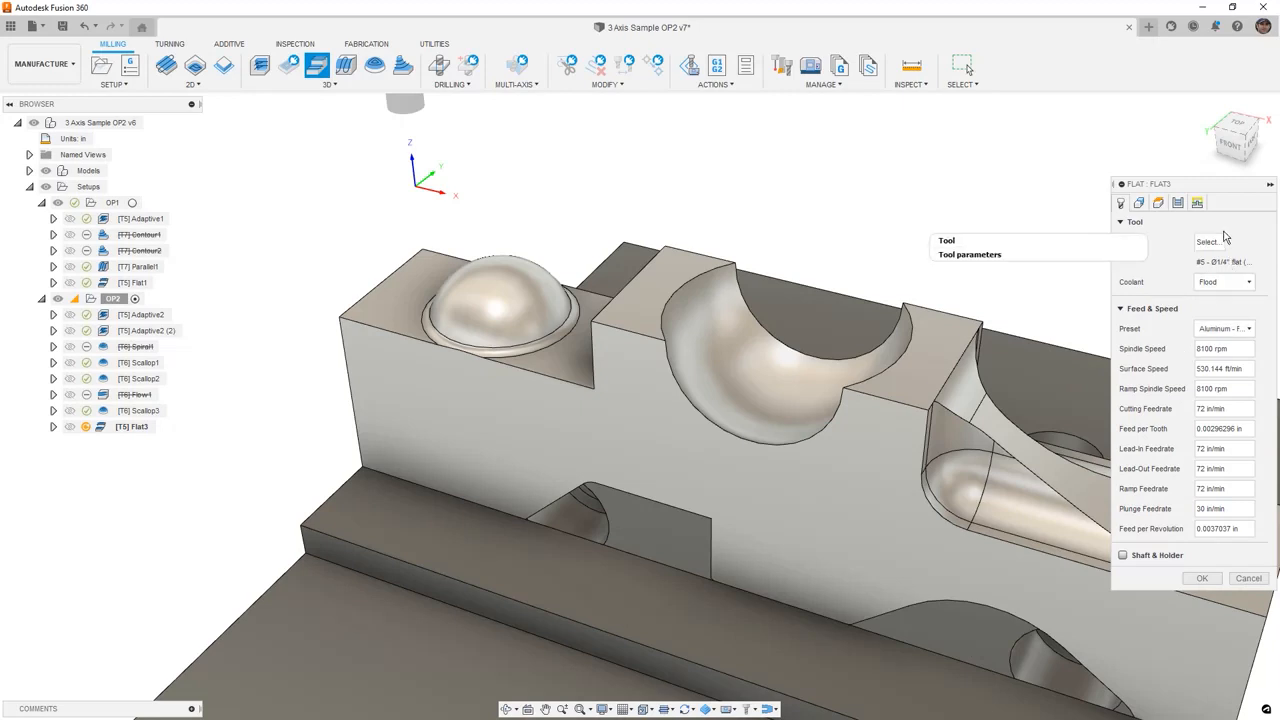
- Set the Flat operation's stepover to 0.1 in and enable Machine Over Holes
click(1178, 202)
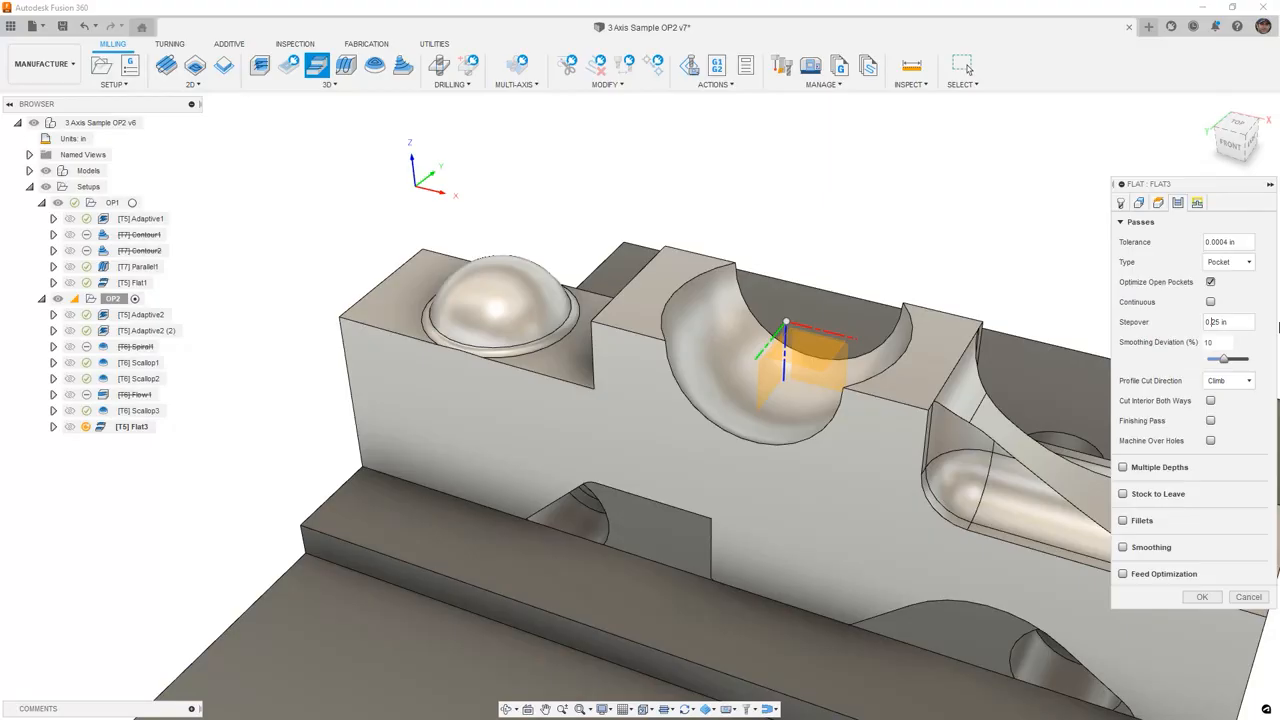
text(1)
key(Delete)
key(Delete)
key(Delete)
click(1210, 441)
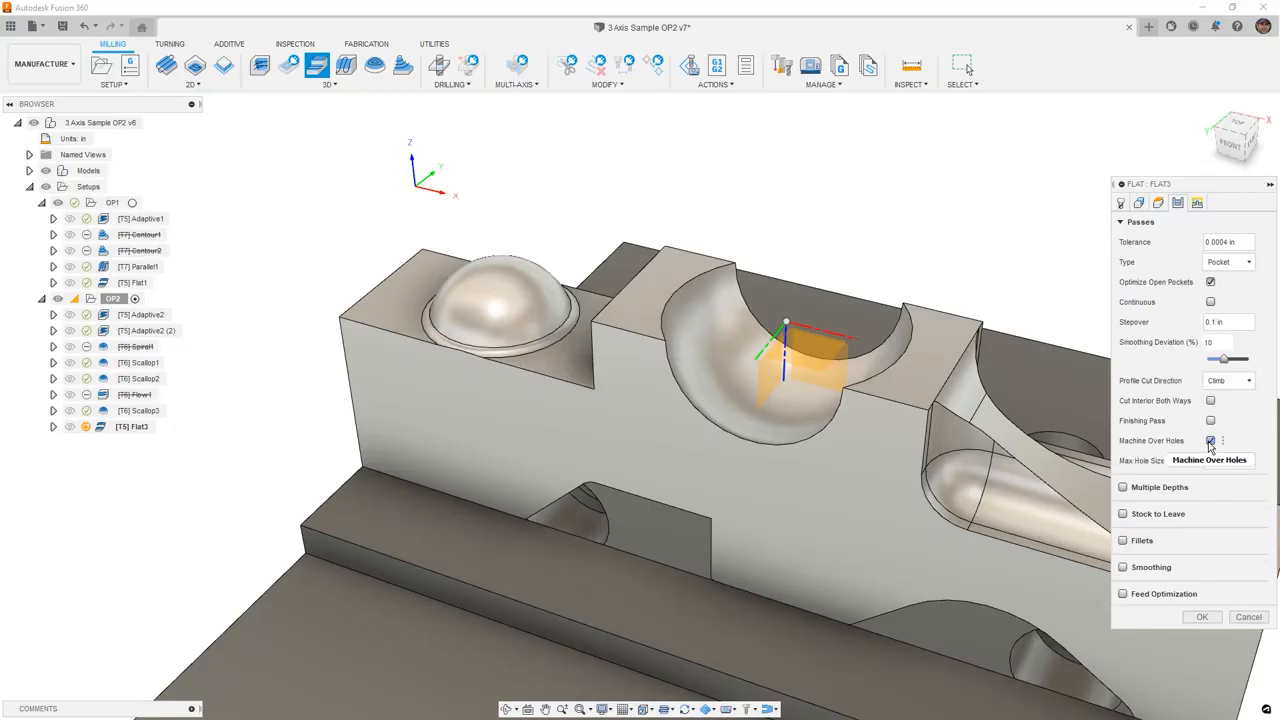
- Enable the finishing pass and confirm the Flat operation
mouse_move(1210, 446)
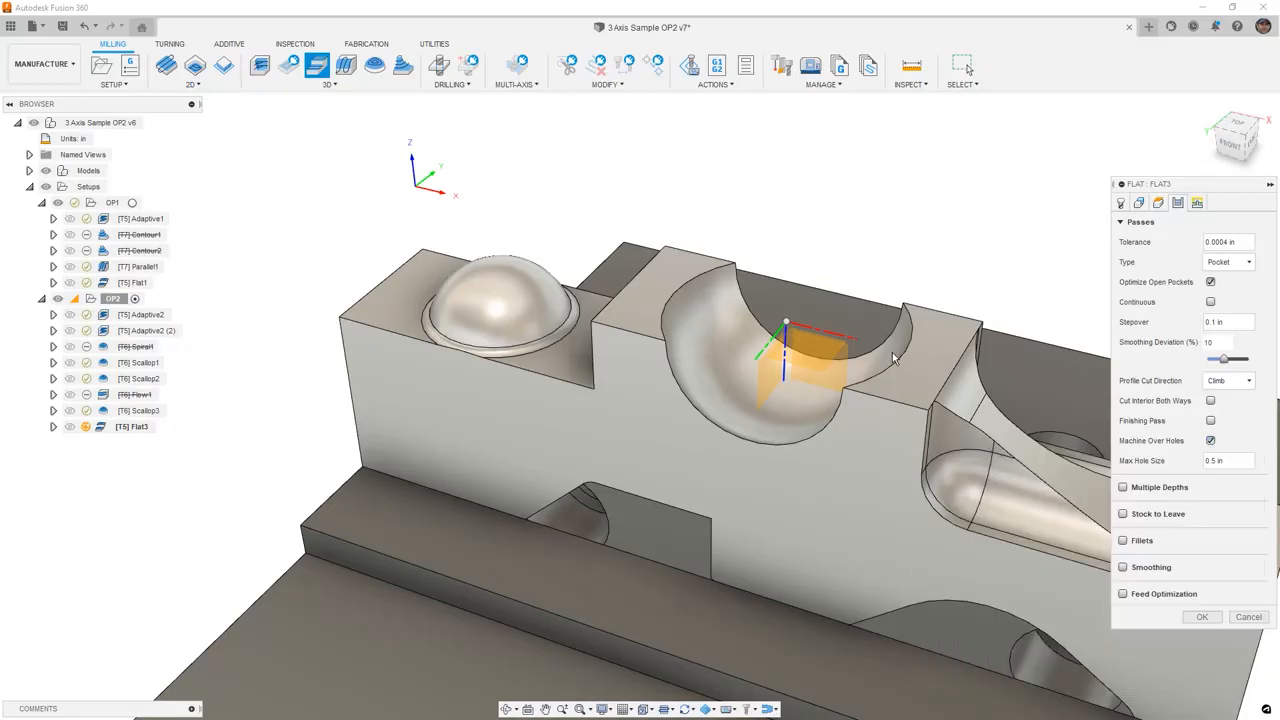
click(1211, 421)
click(1211, 440)
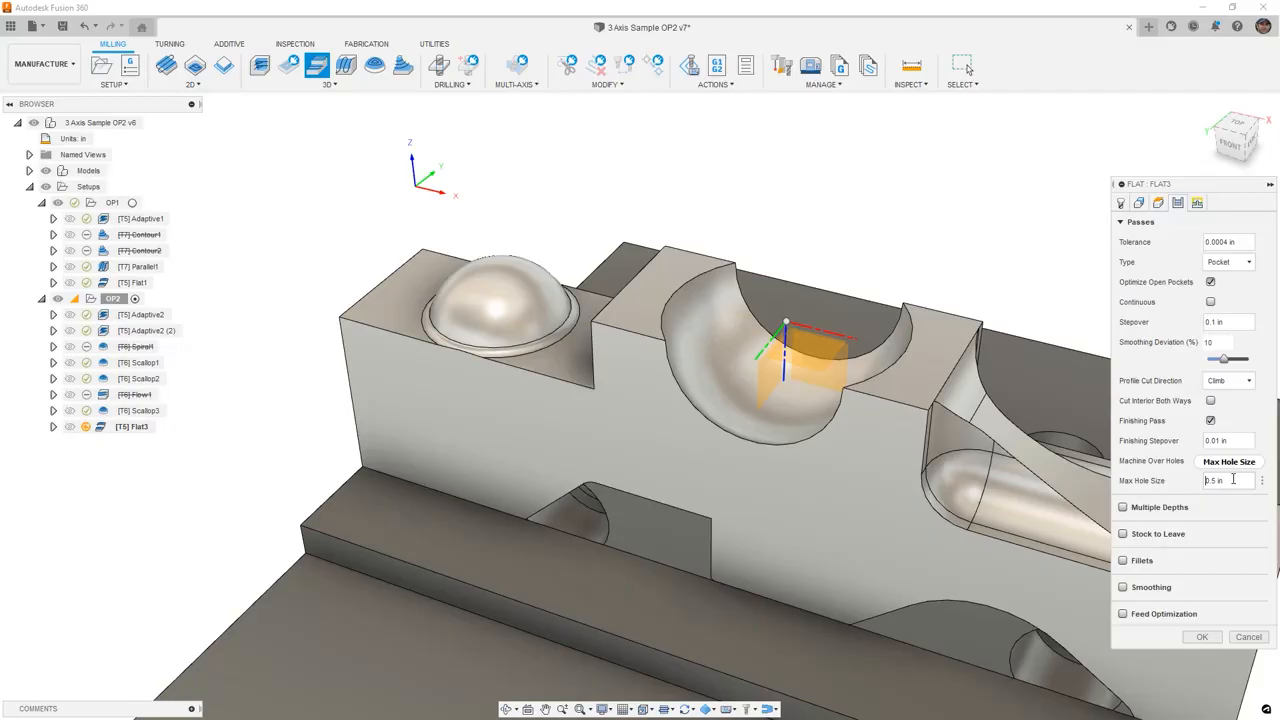
mouse_move(1233, 480)
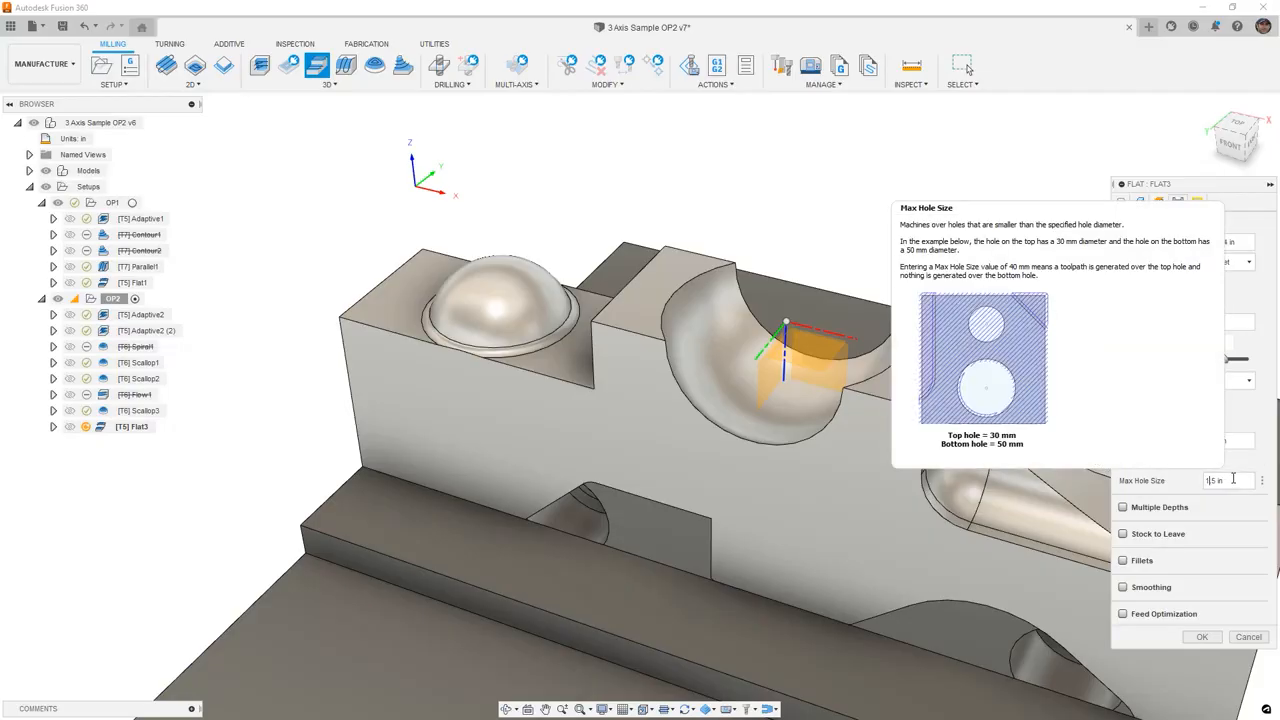
click(1204, 640)
- Move the Flat3 operation up in the OP2 setup to follow Adaptive2 (2)
scroll(608, 400, down, 5)
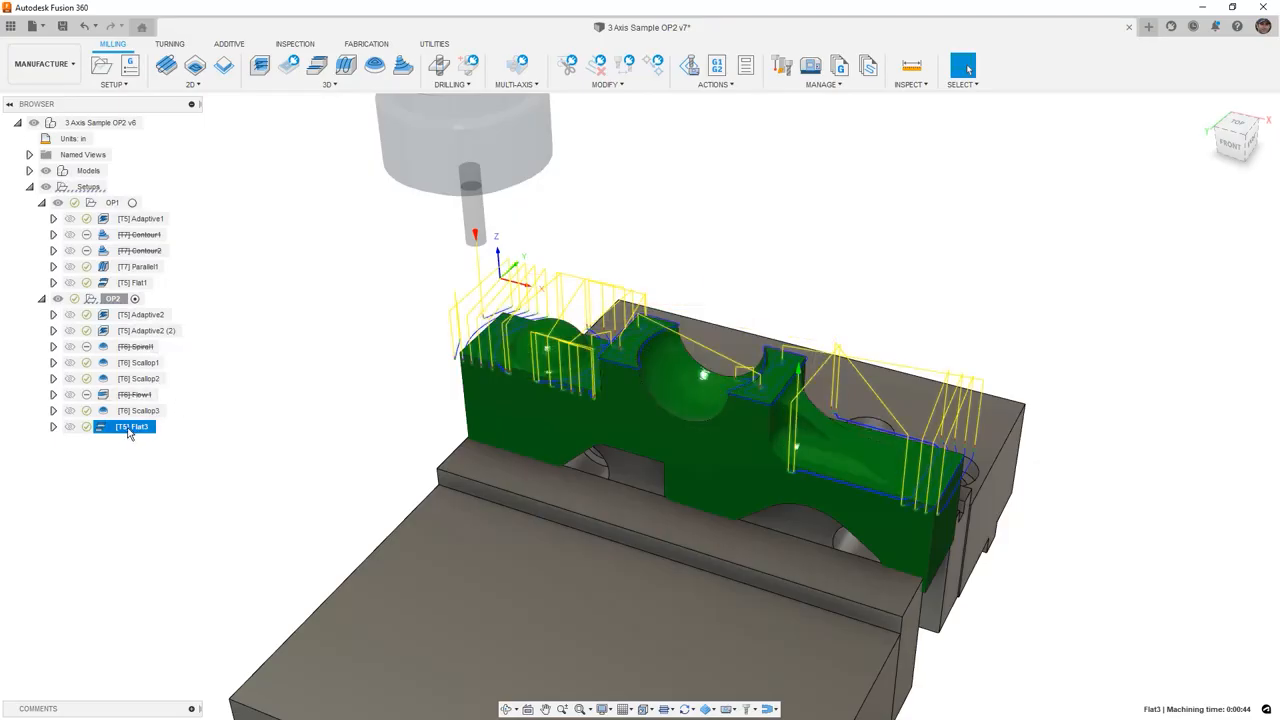
drag(125, 432, 119, 346)
- Compare the Adaptive2 (2) and Flat3 toolpaths on the part up close
click(135, 331)
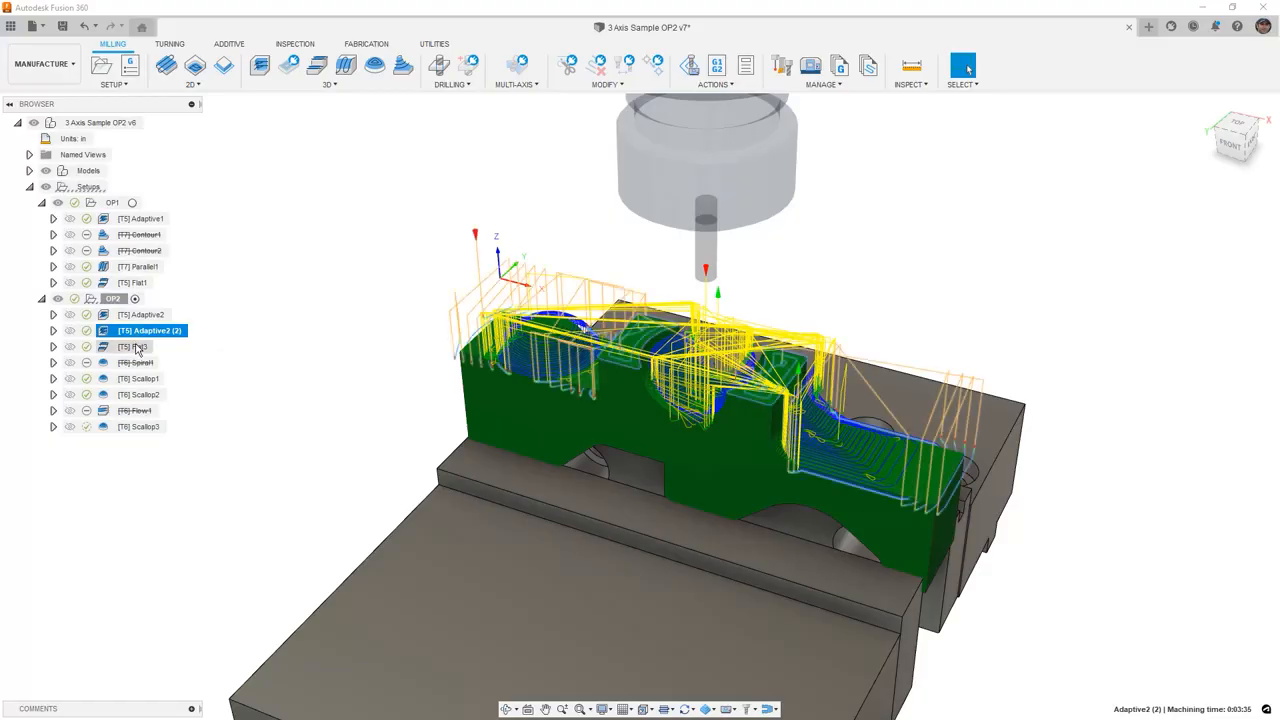
click(136, 347)
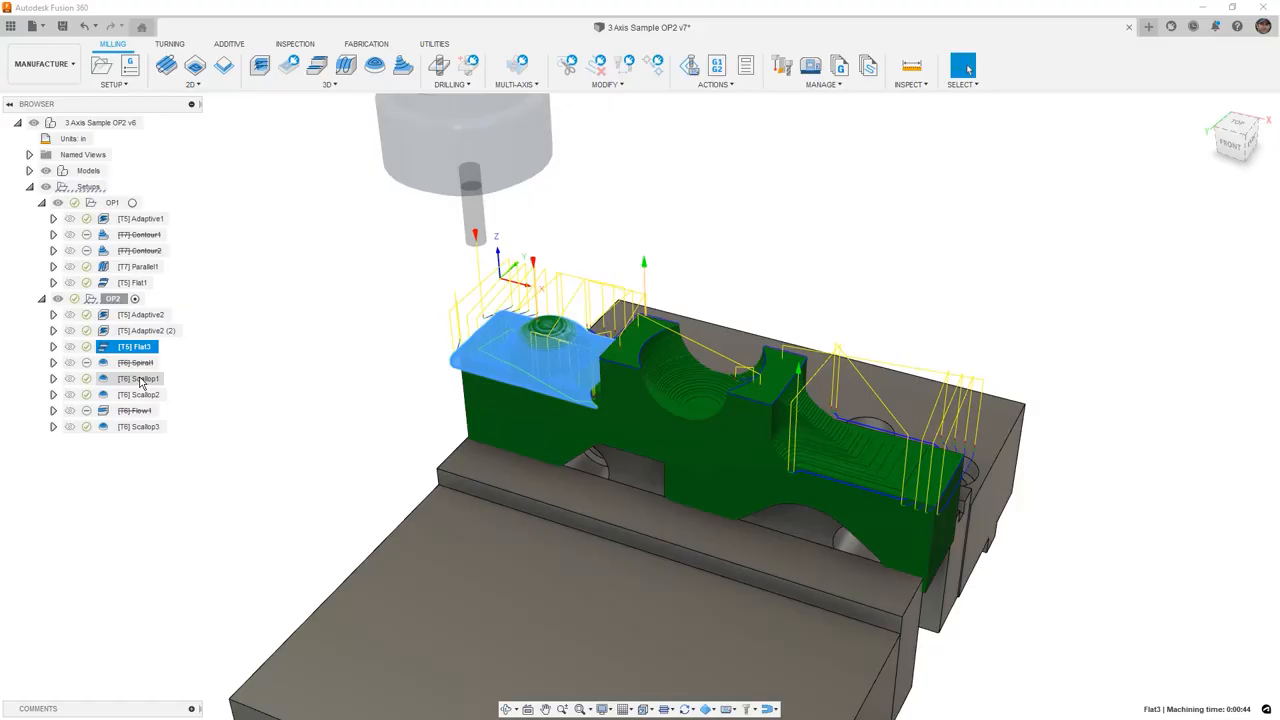
click(135, 347)
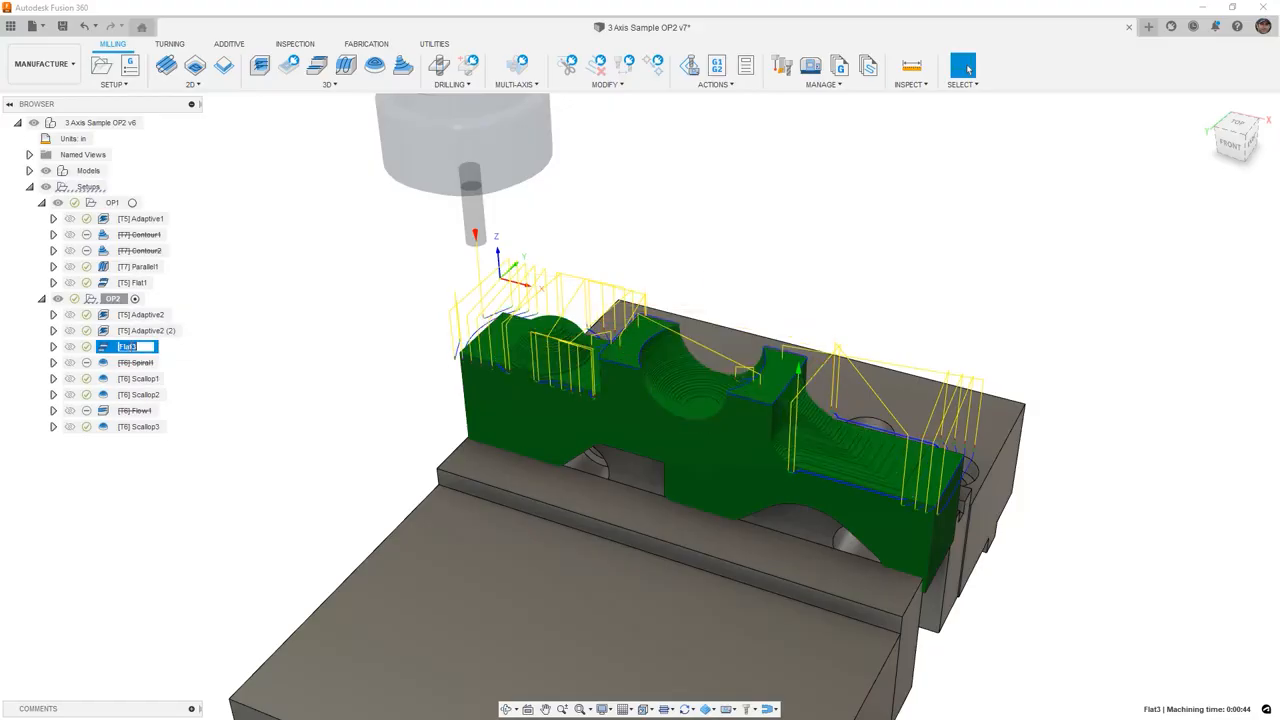
scroll(517, 384, up, 5)
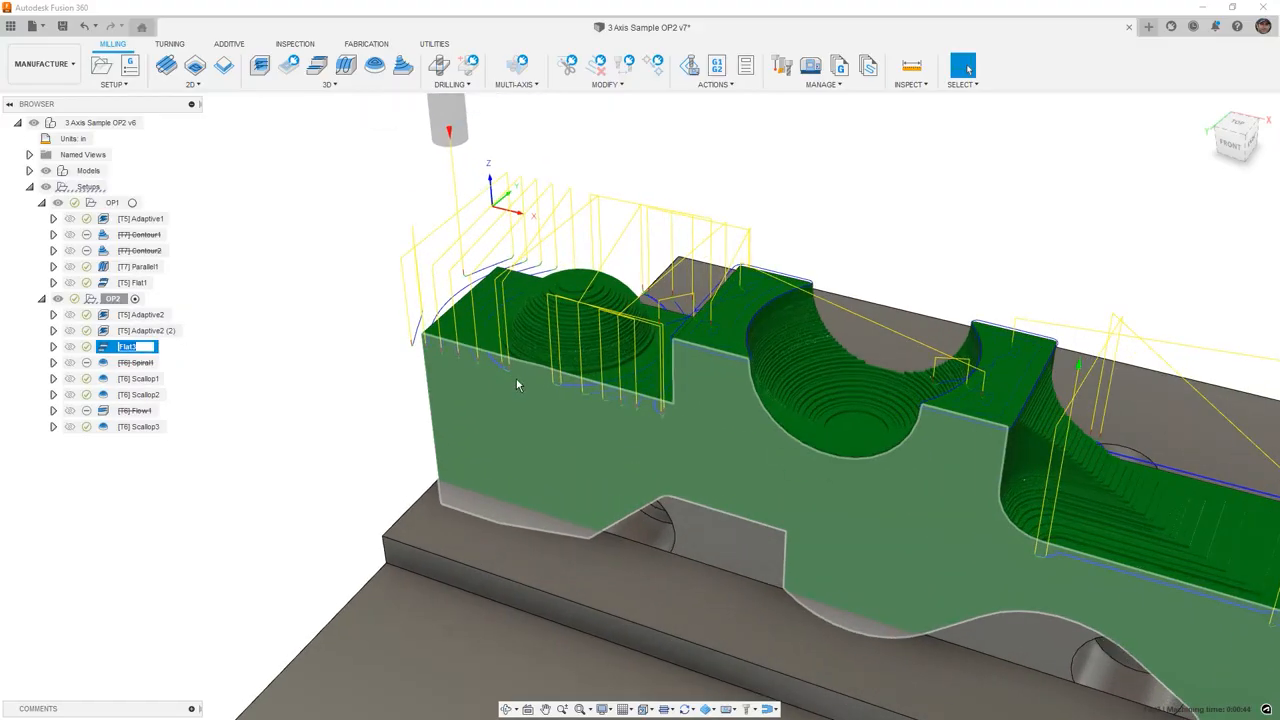
key(Return)
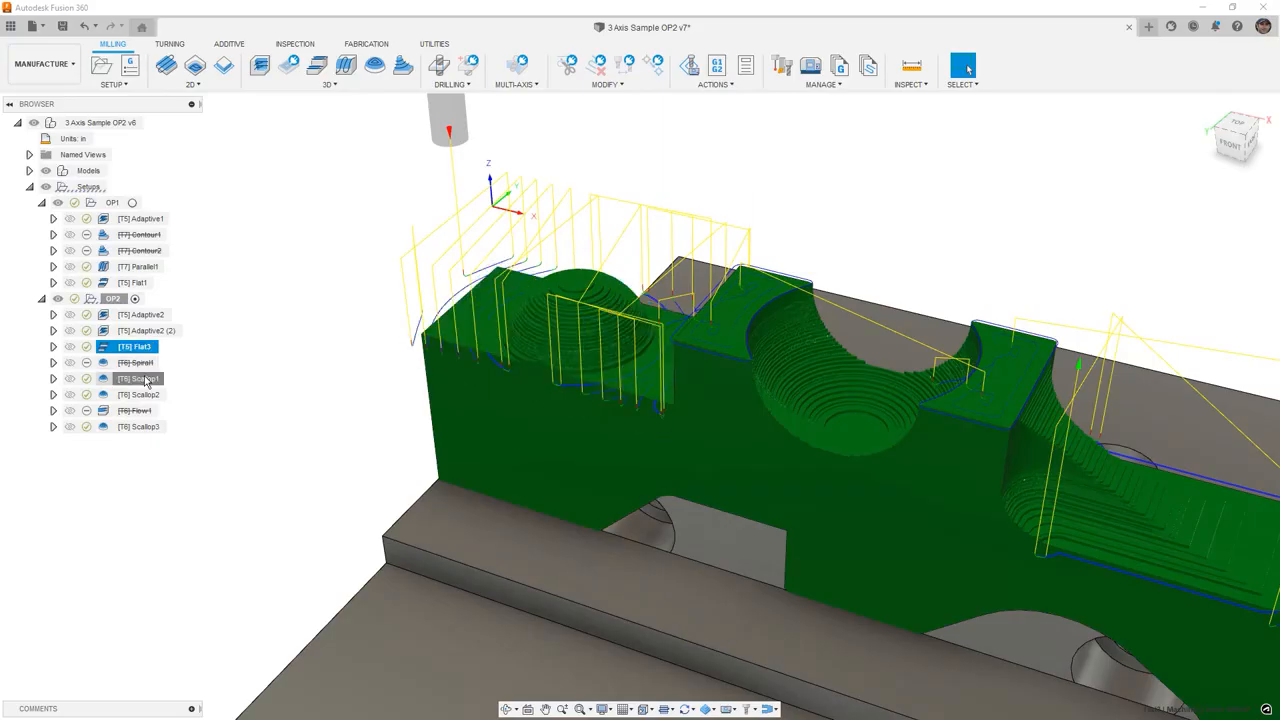
- Review the Scallop1 and Scallop2 toolpaths on the part
click(145, 379)
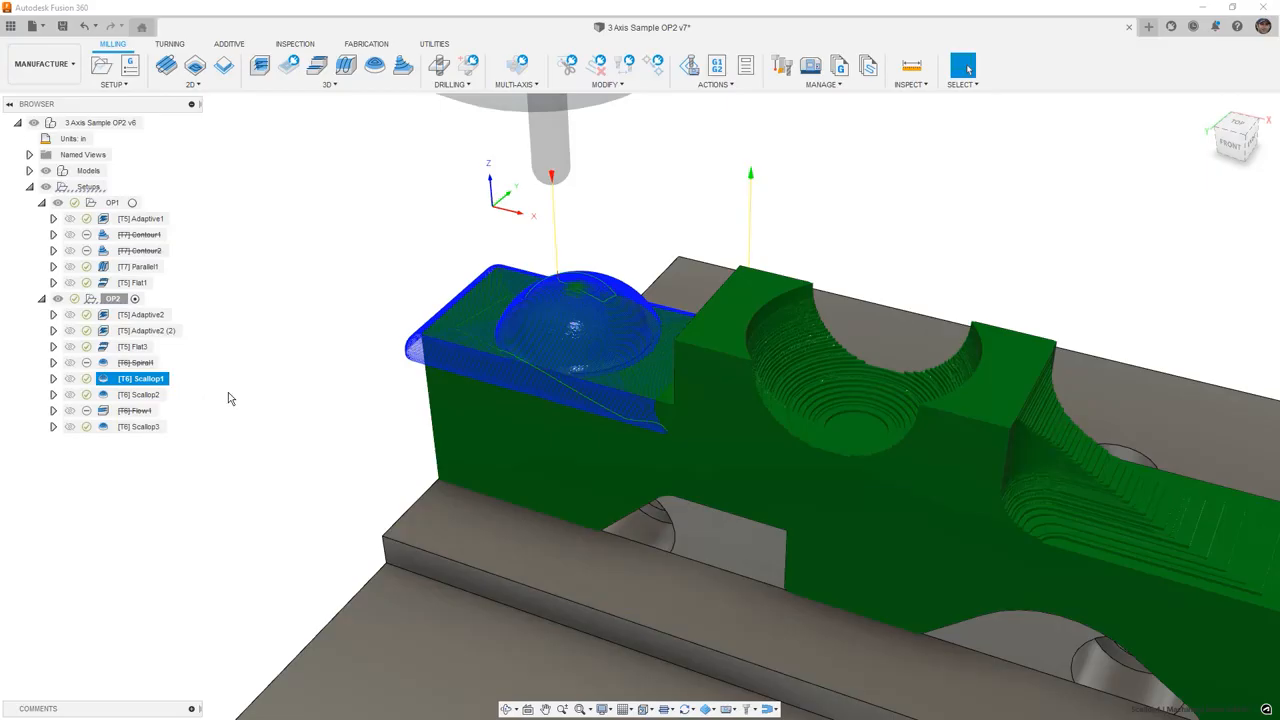
click(146, 396)
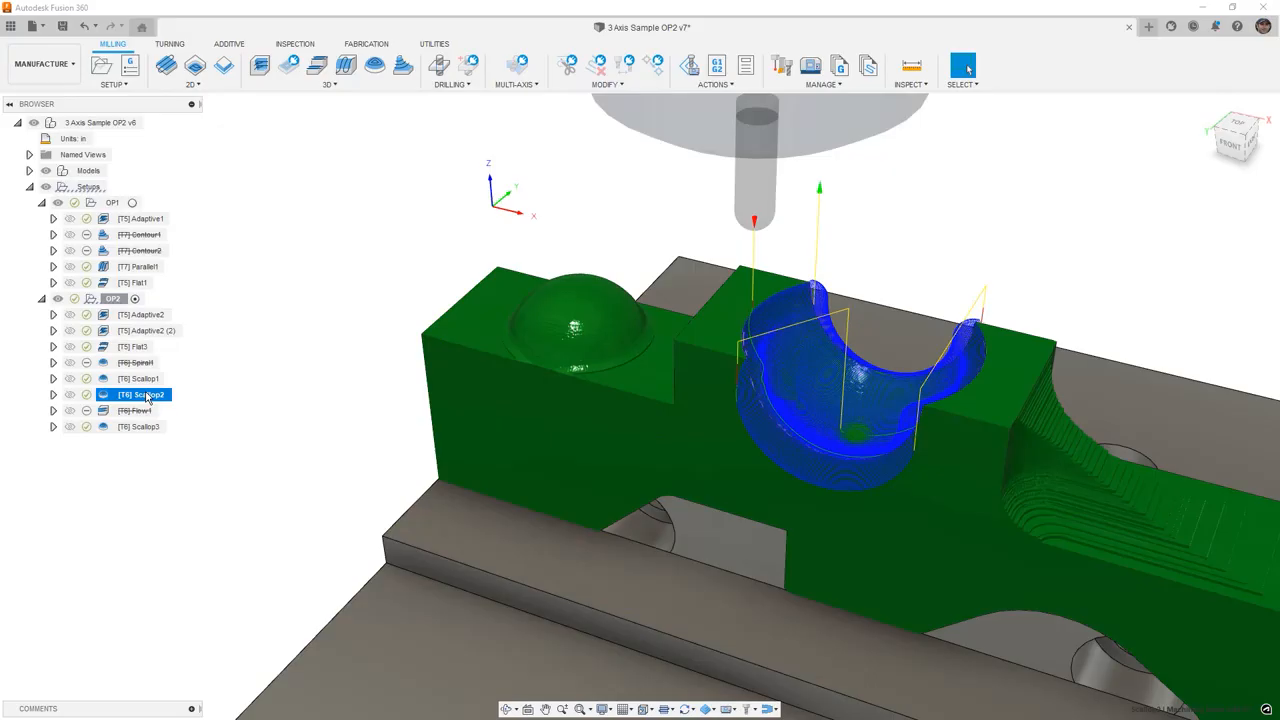
click(144, 380)
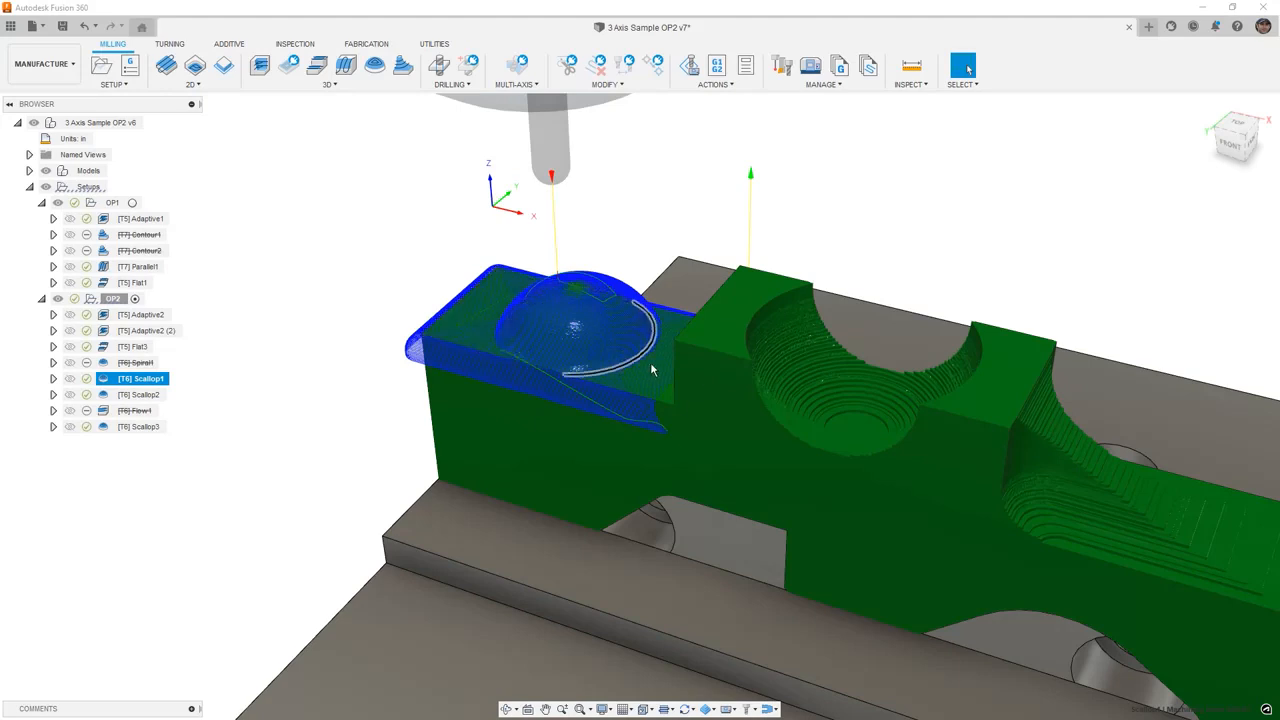
- Edit Scallop1 so its touch surfaces include only the two dome faces, removing the flat faces, and confirm
right_click(147, 380)
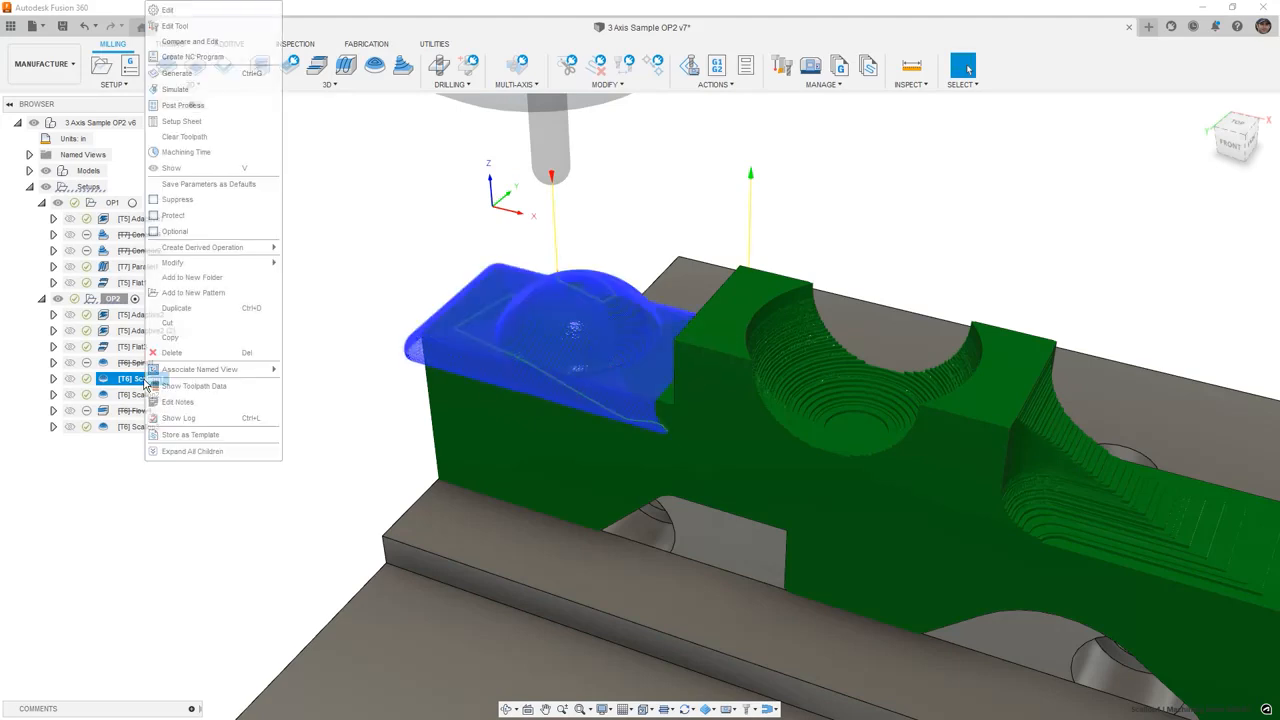
click(170, 10)
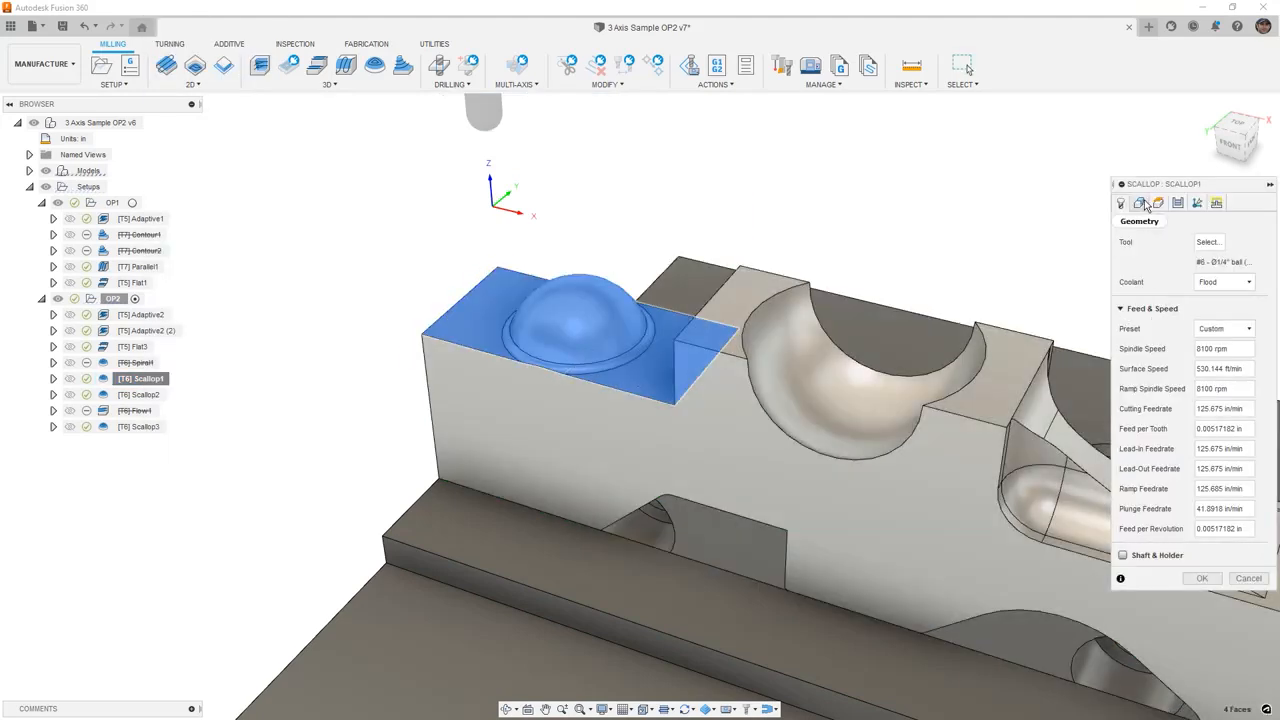
click(1140, 203)
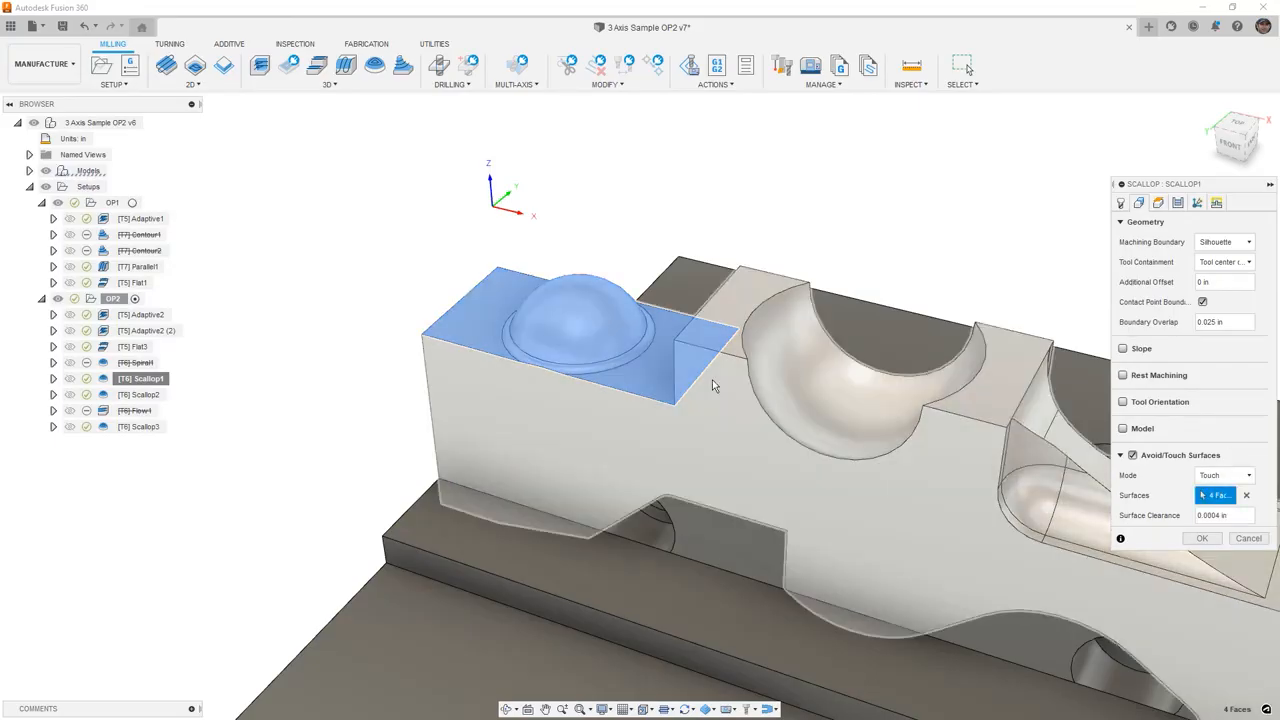
click(638, 374)
click(485, 338)
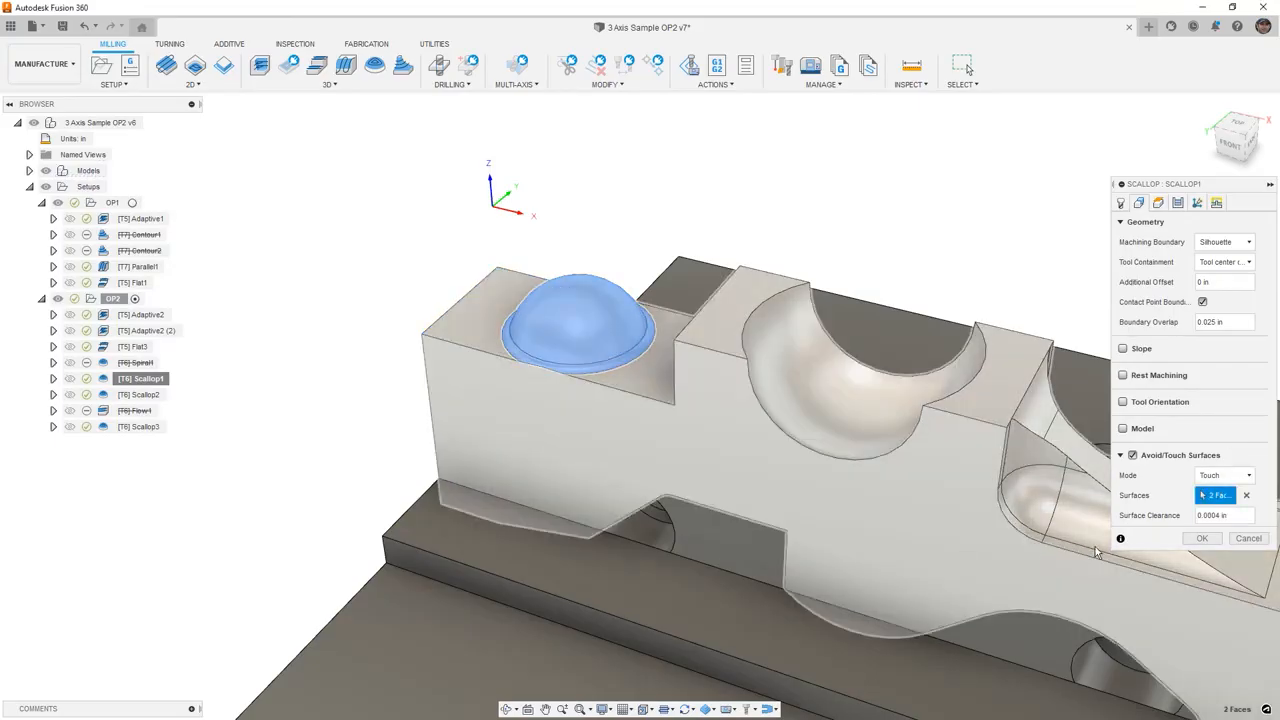
click(1202, 538)
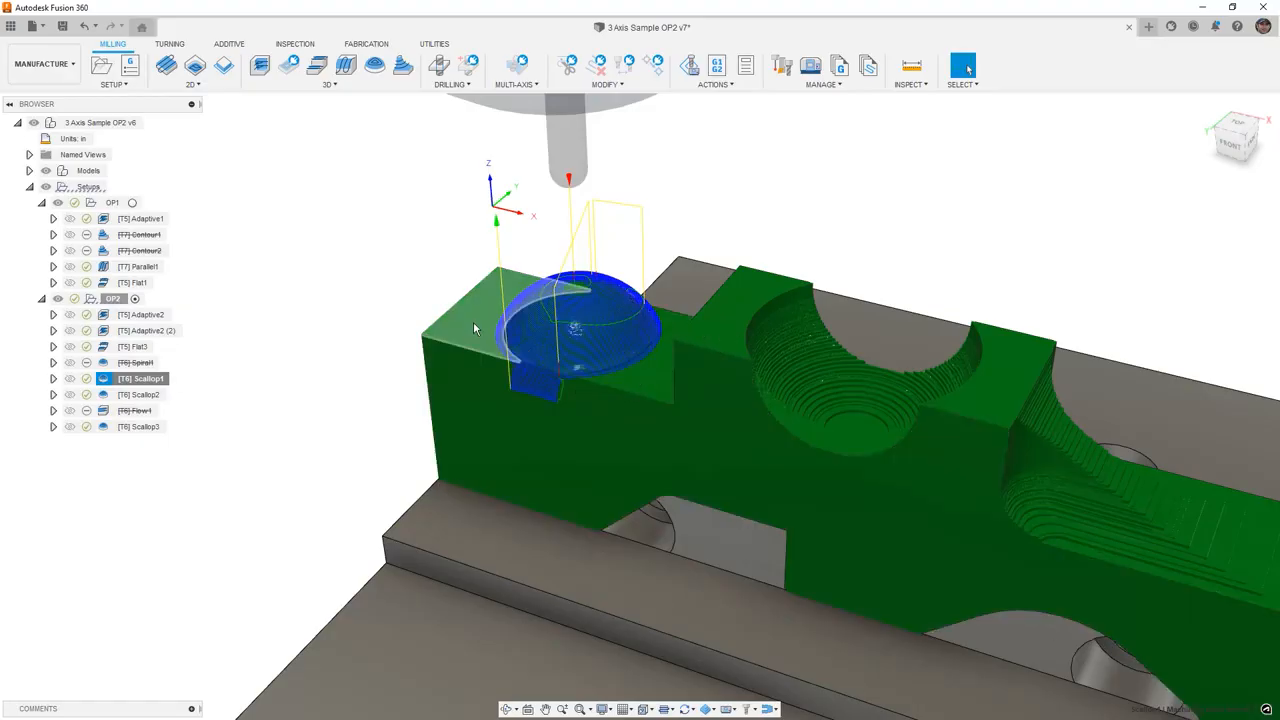
- Review the Scallop2 and Scallop3 toolpaths and zoom in on the dome's base
click(140, 396)
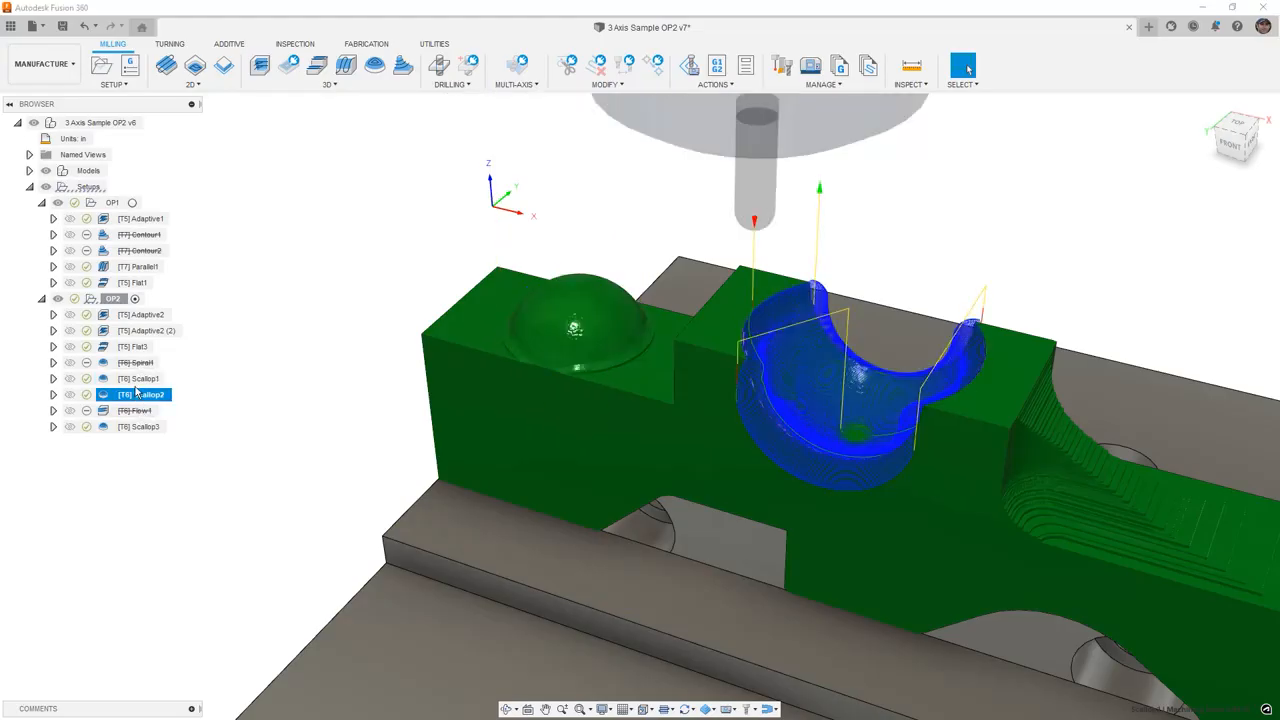
click(141, 428)
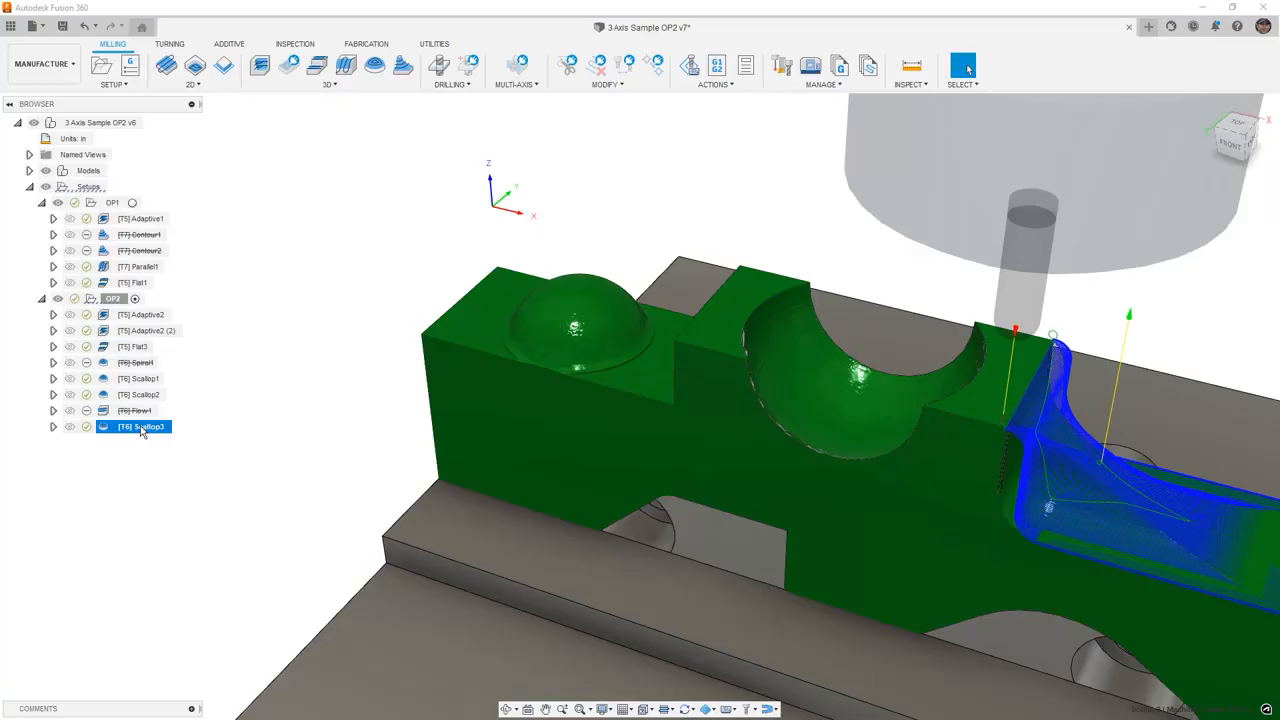
scroll(250, 405, down, 1)
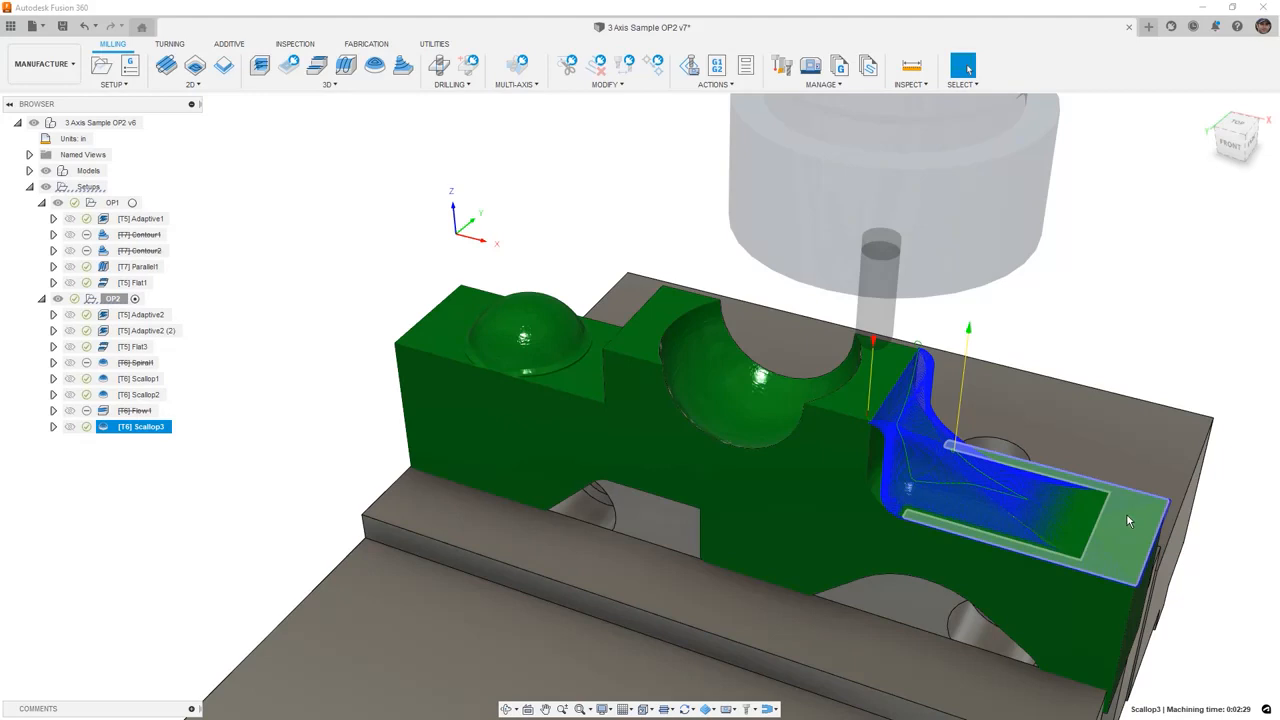
scroll(511, 348, up, 3)
scroll(525, 378, up, 4)
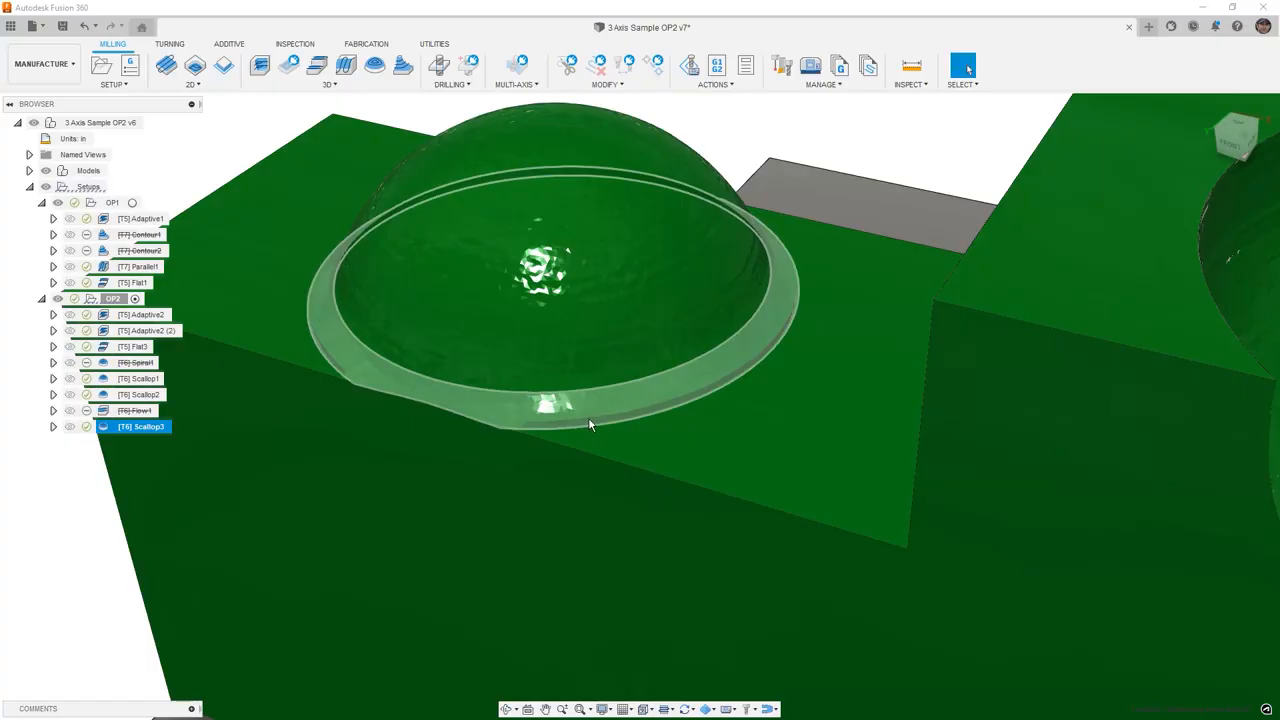
- Leave the simulation and switch to the Design workspace
click(248, 141)
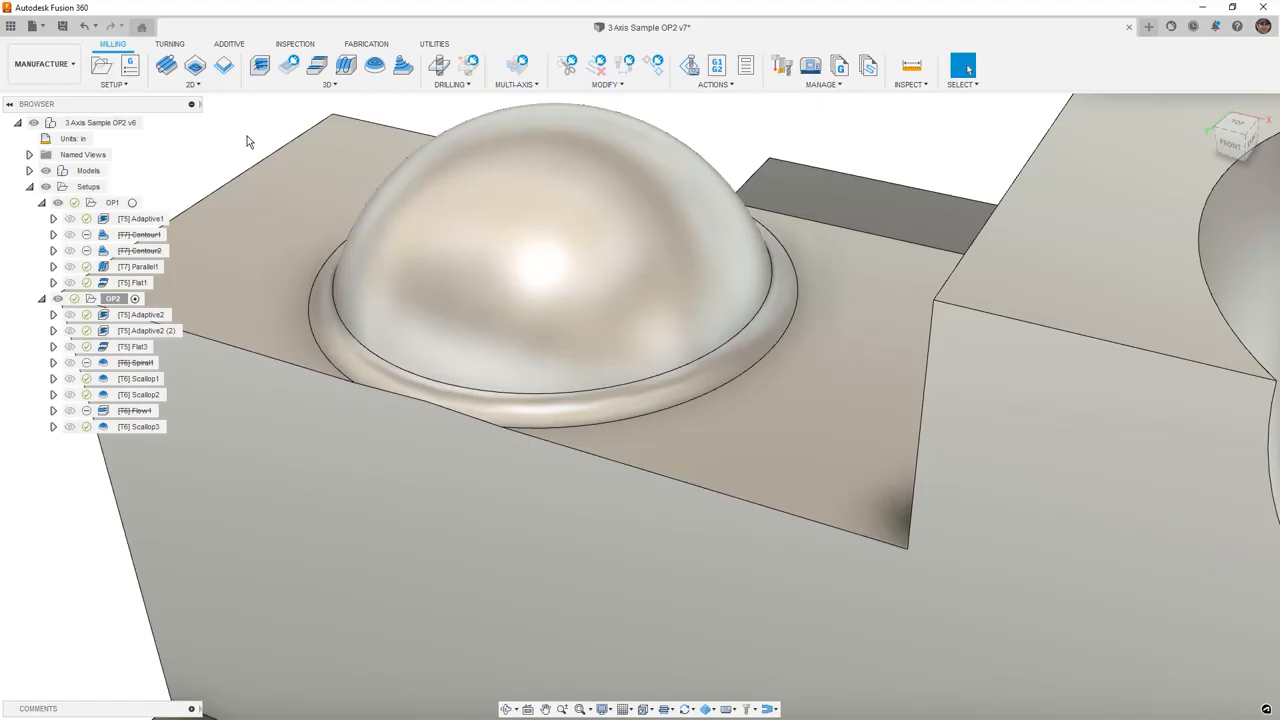
click(44, 63)
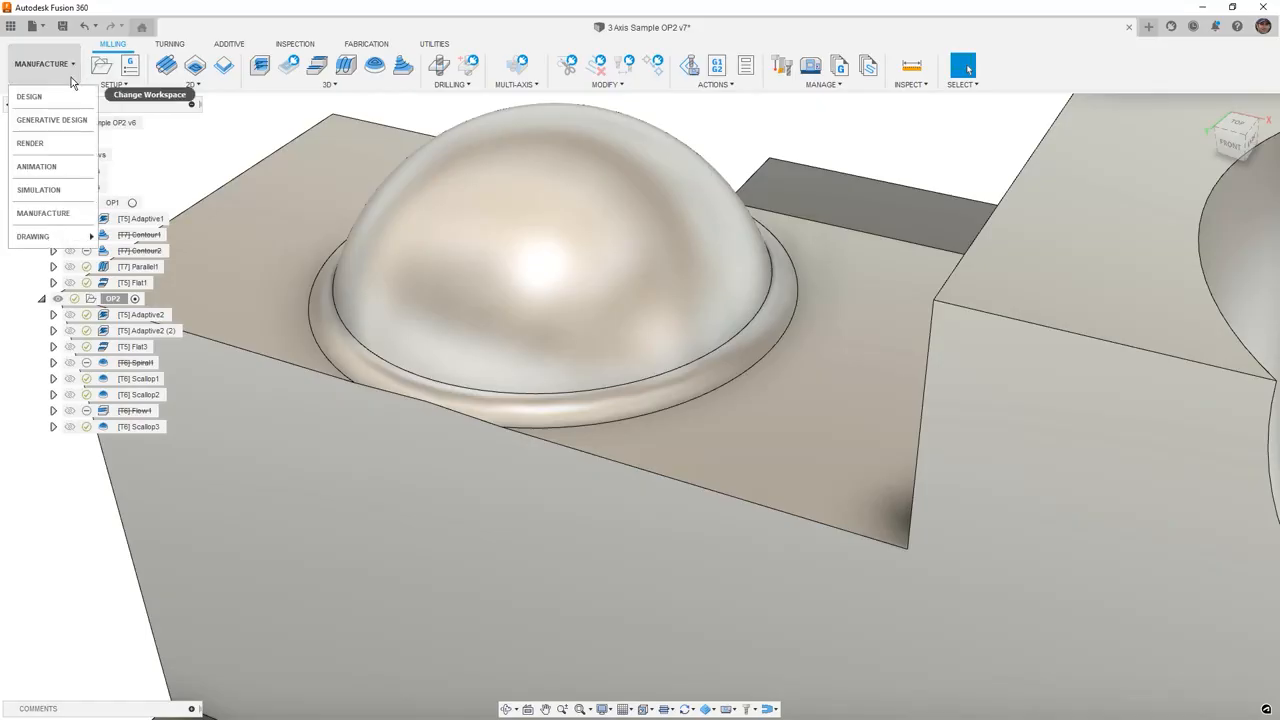
click(63, 97)
click(593, 388)
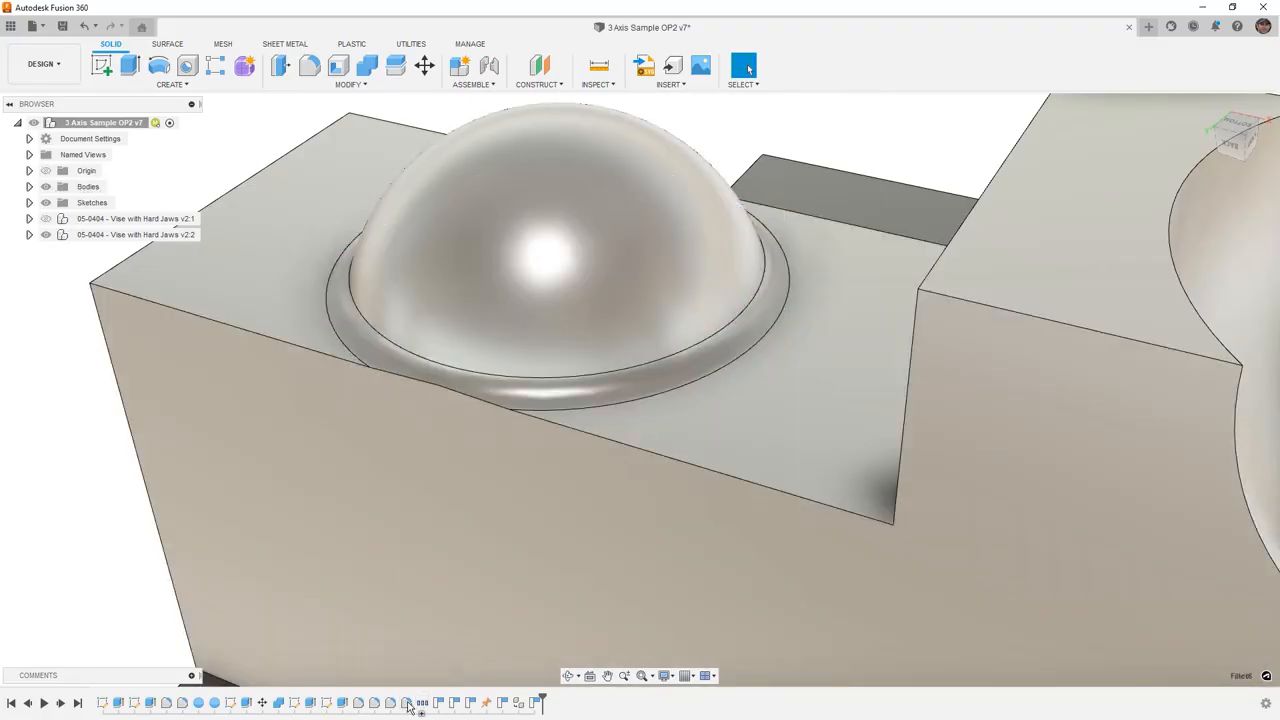
- Edit the fillet at the dome's base, setting its radius to 0.086 in, and confirm
right_click(407, 702)
click(458, 583)
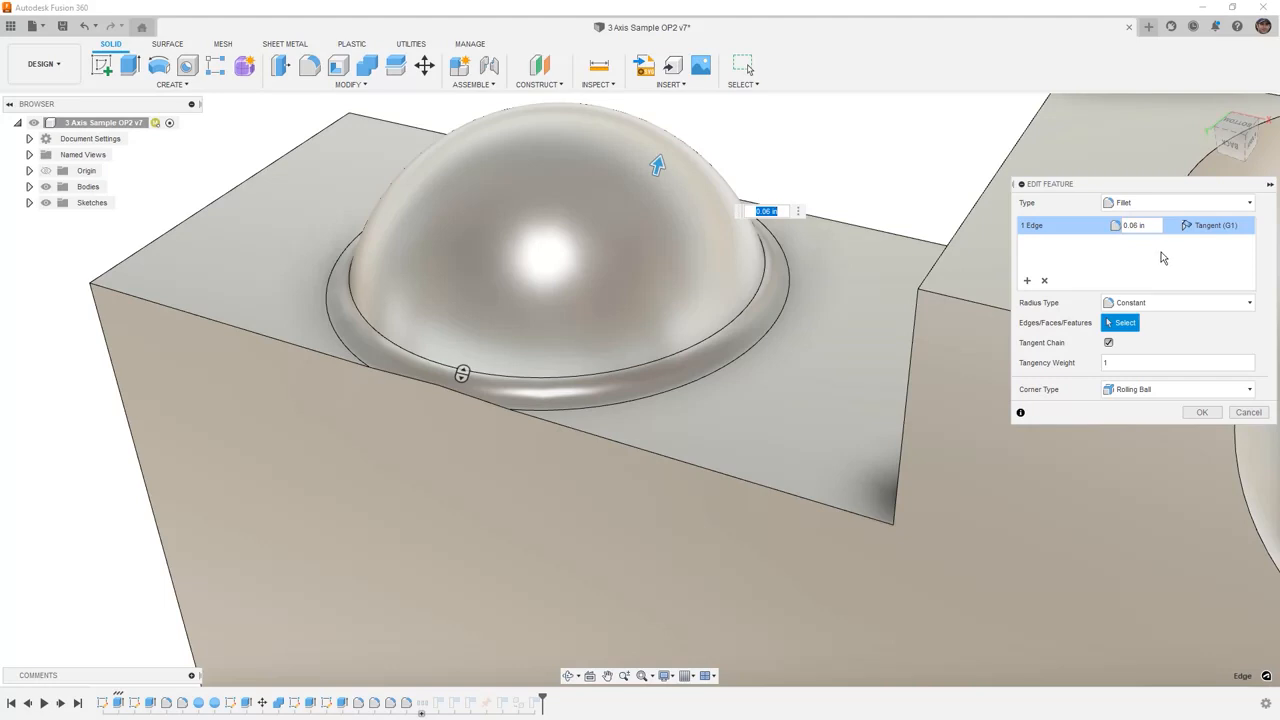
click(1137, 226)
text(8)
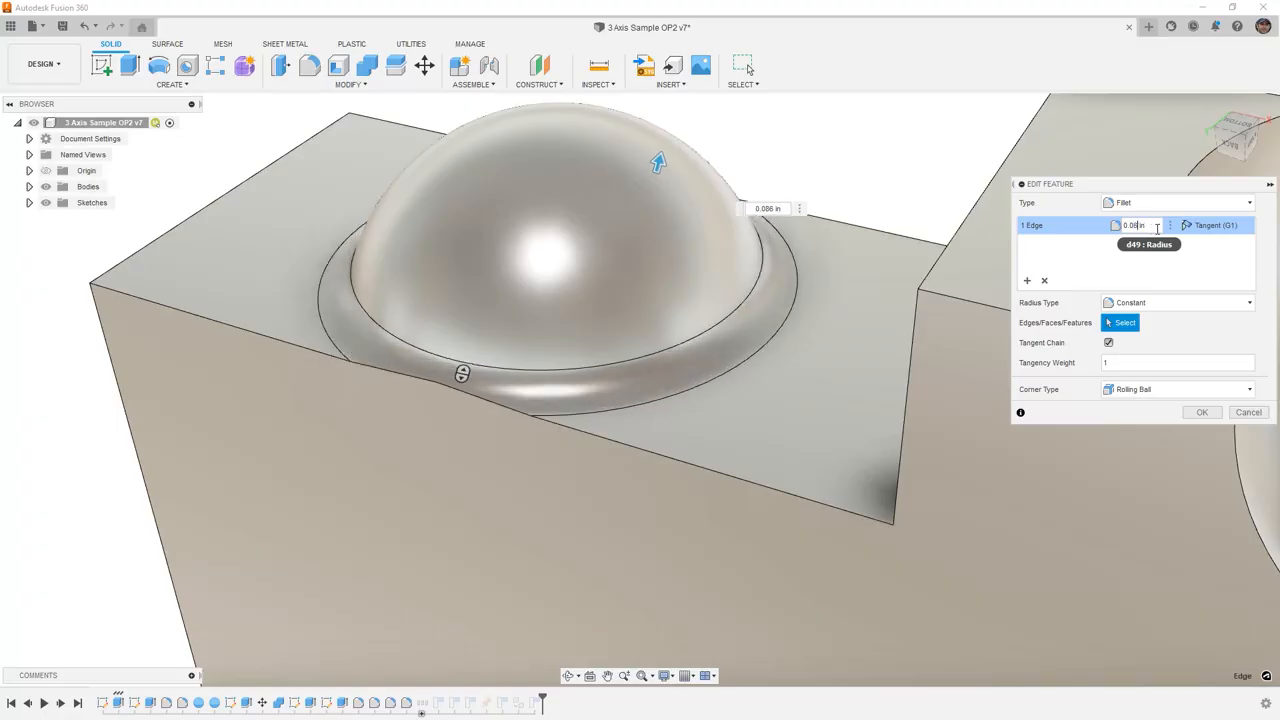
click(1201, 413)
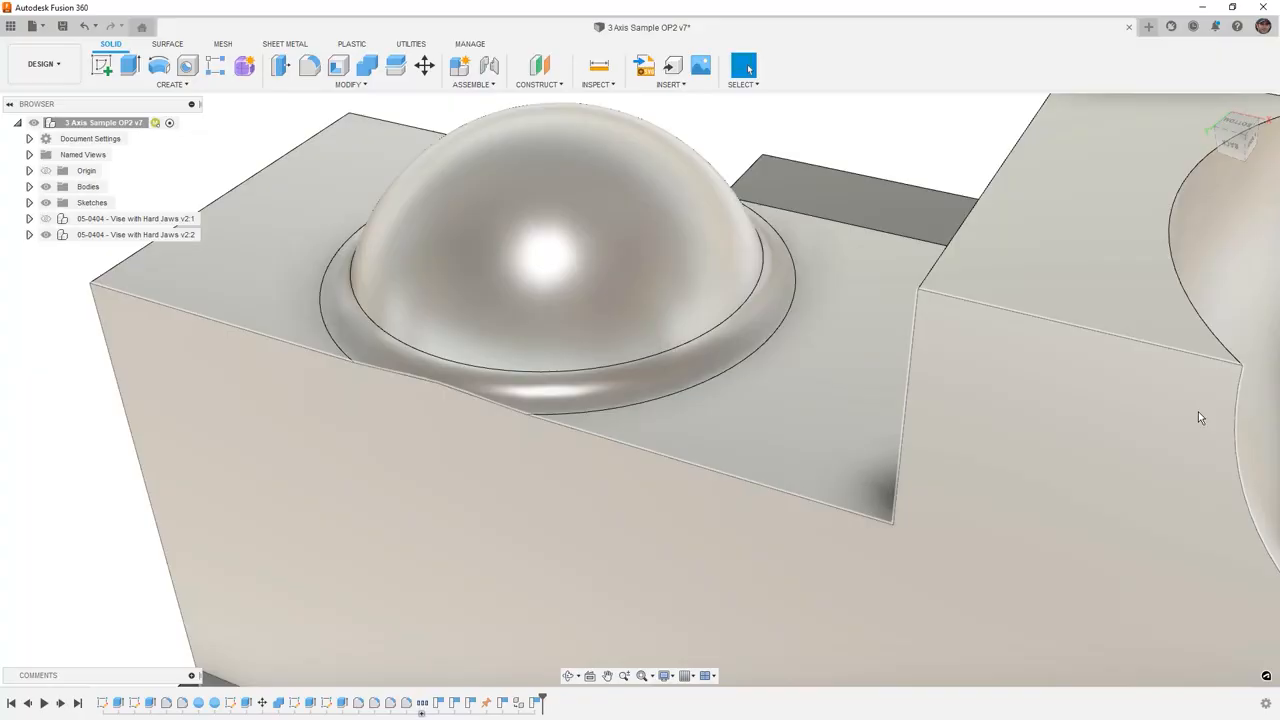
- Return to the Manufacture workspace and regenerate the toolpaths of all setups
click(66, 66)
click(50, 212)
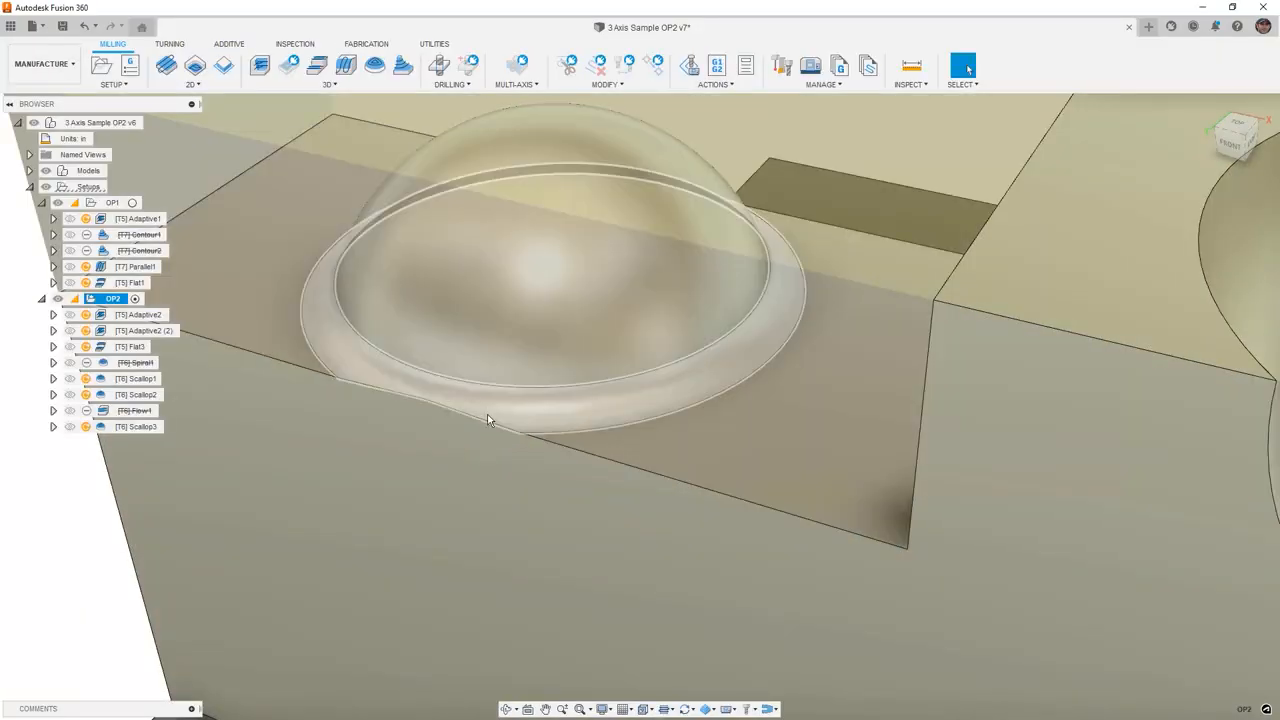
scroll(488, 420, down, 10)
key(Escape)
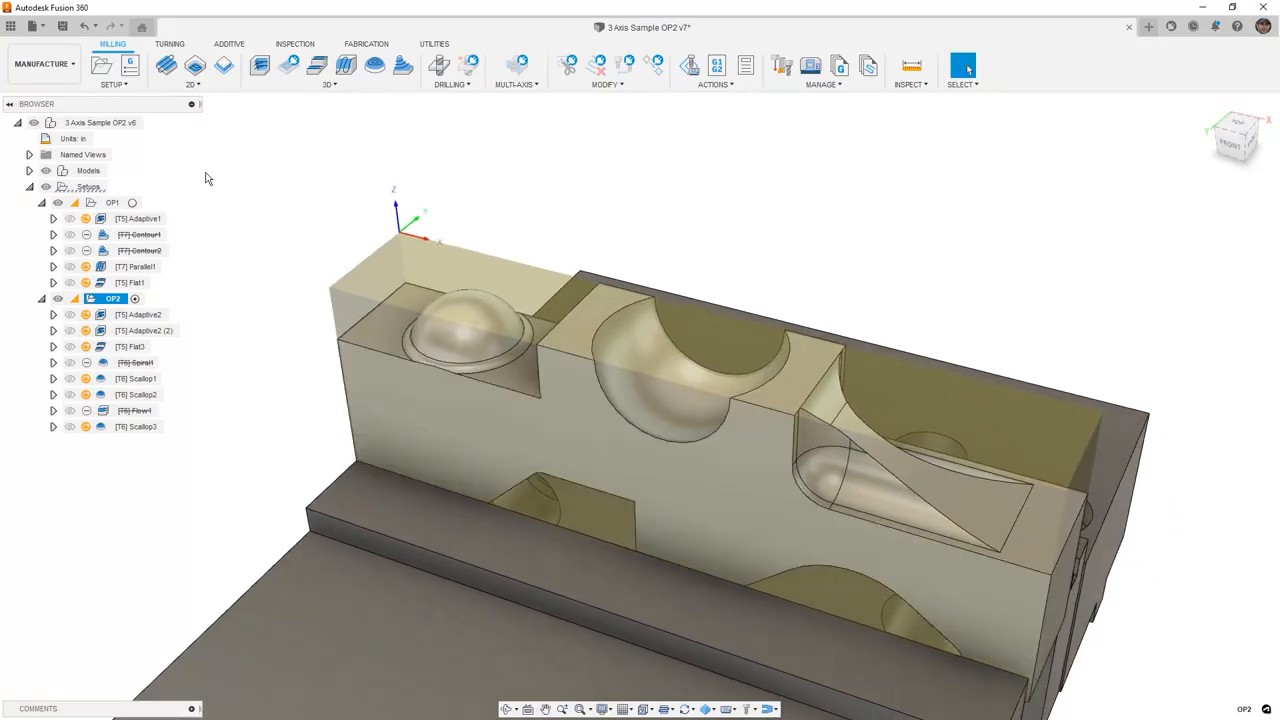
click(146, 220)
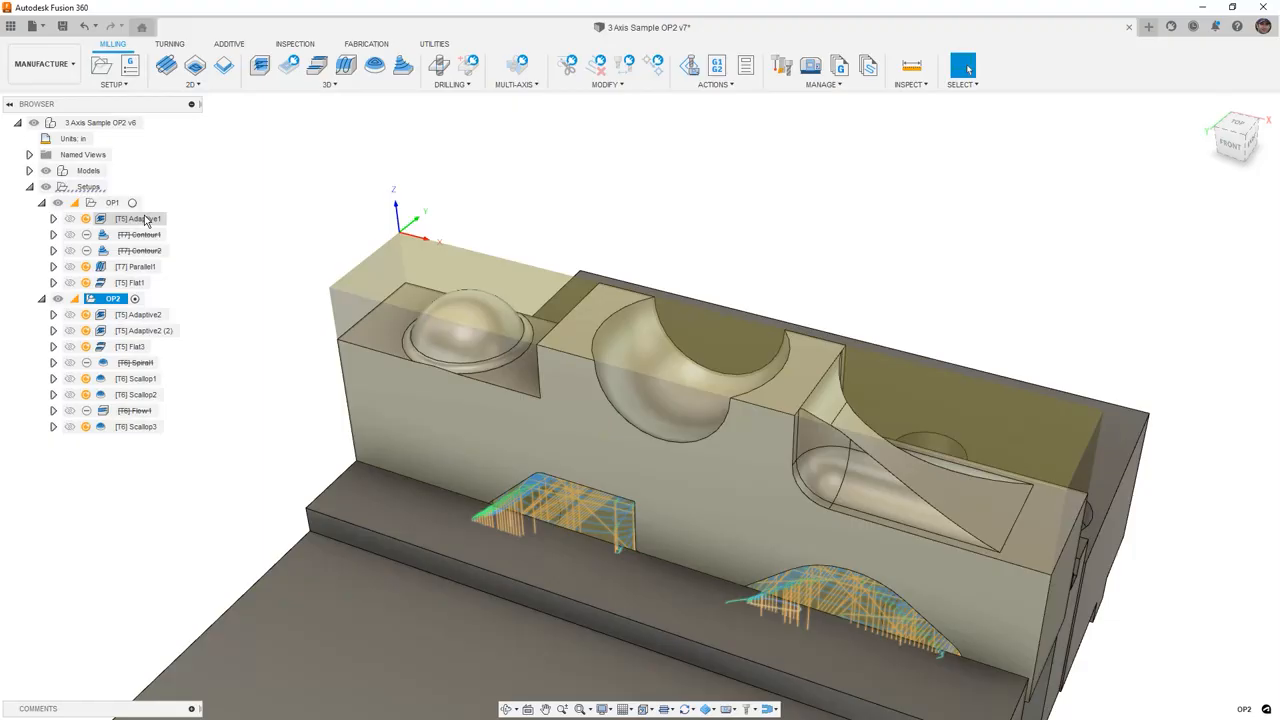
click(86, 189)
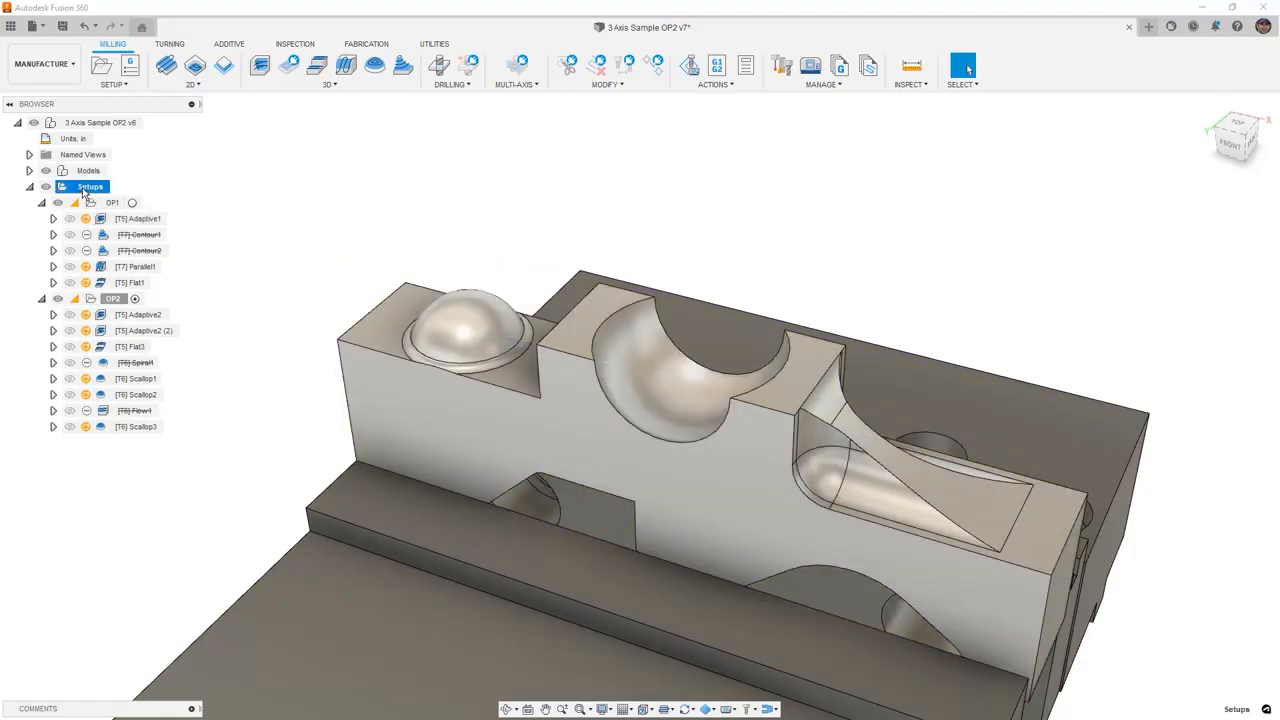
click(713, 84)
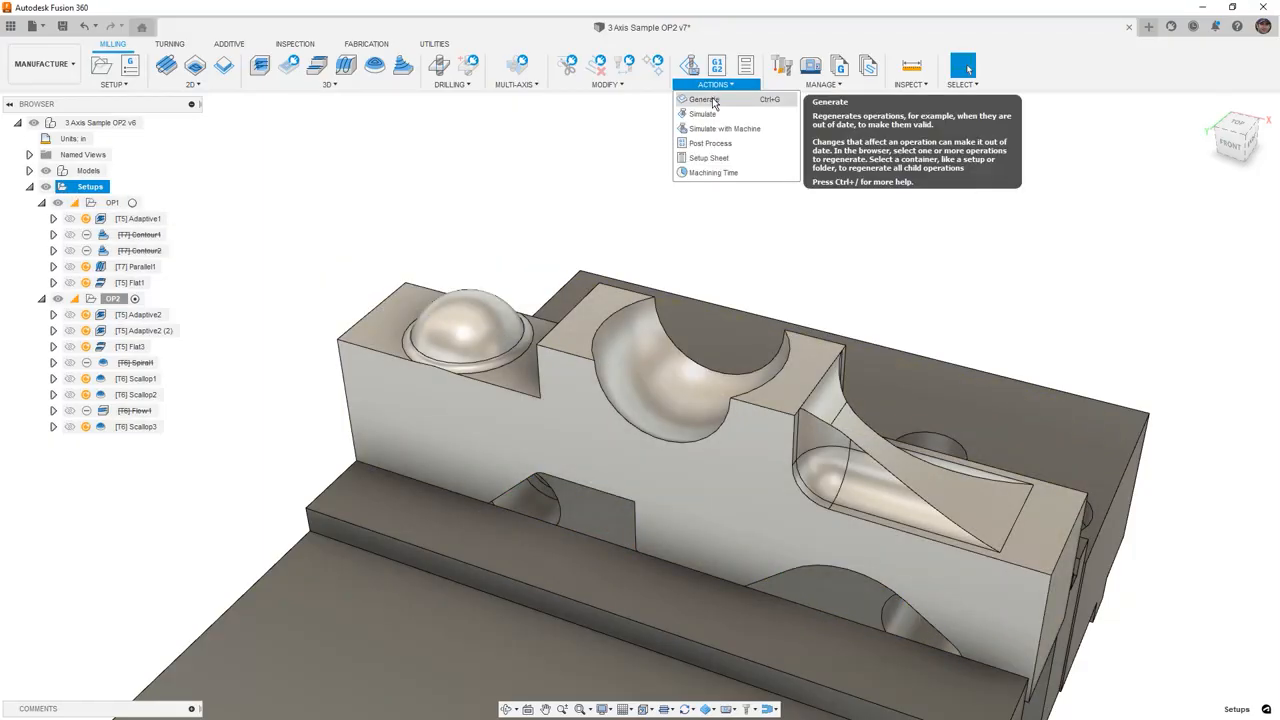
click(713, 101)
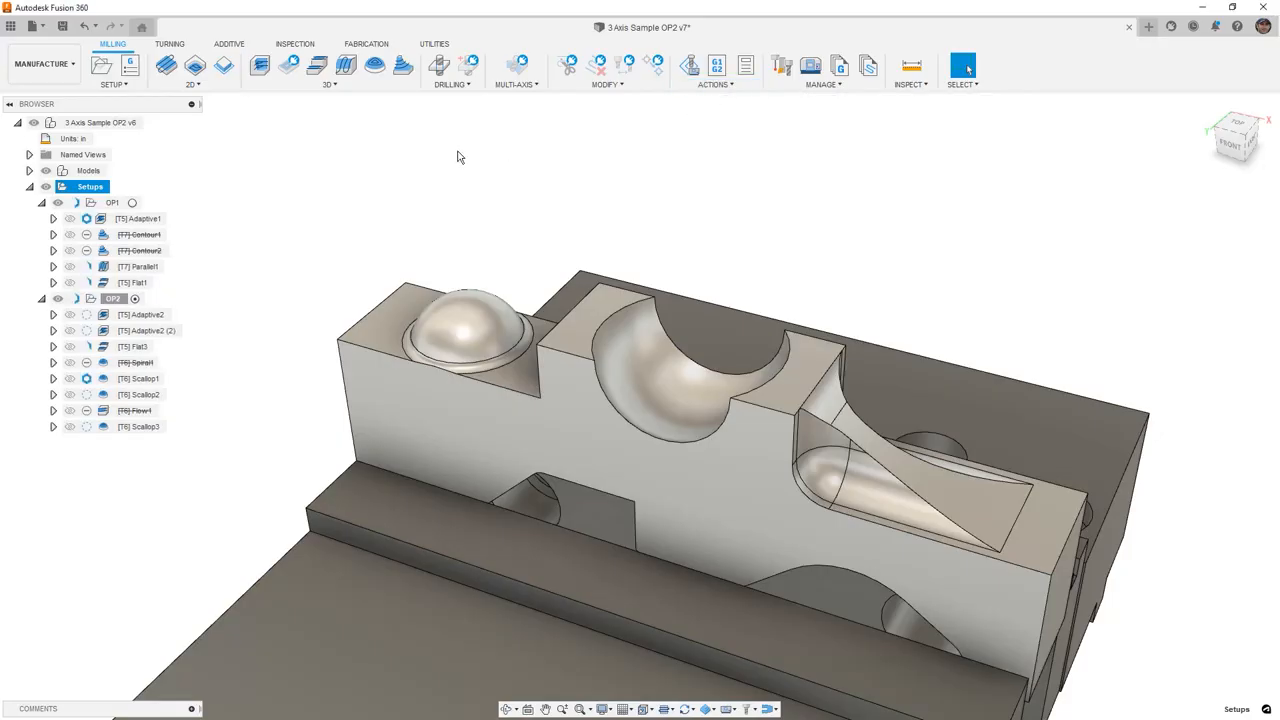
- Simulate the OP2 toolpaths through Scallop3 and inspect the dome's base fillet up close
click(148, 218)
mouse_move(91, 224)
click(221, 223)
mouse_move(91, 276)
mouse_move(84, 352)
click(140, 427)
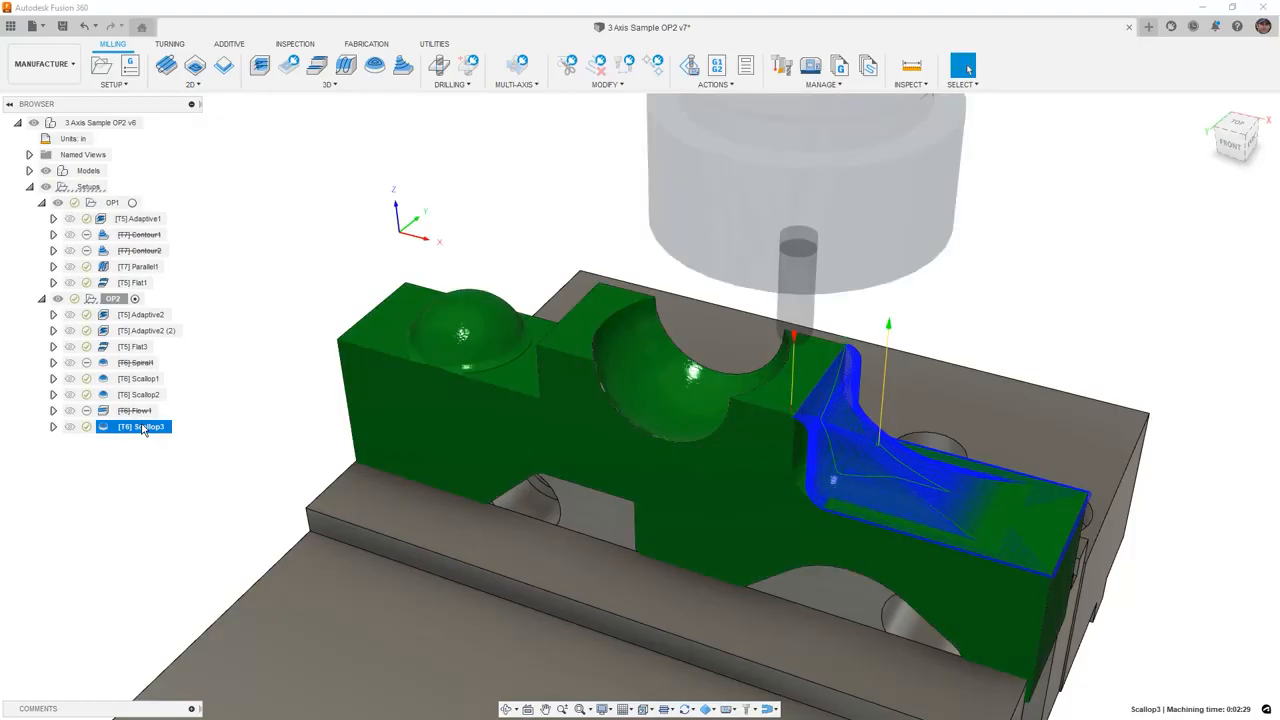
scroll(461, 371, up, 8)
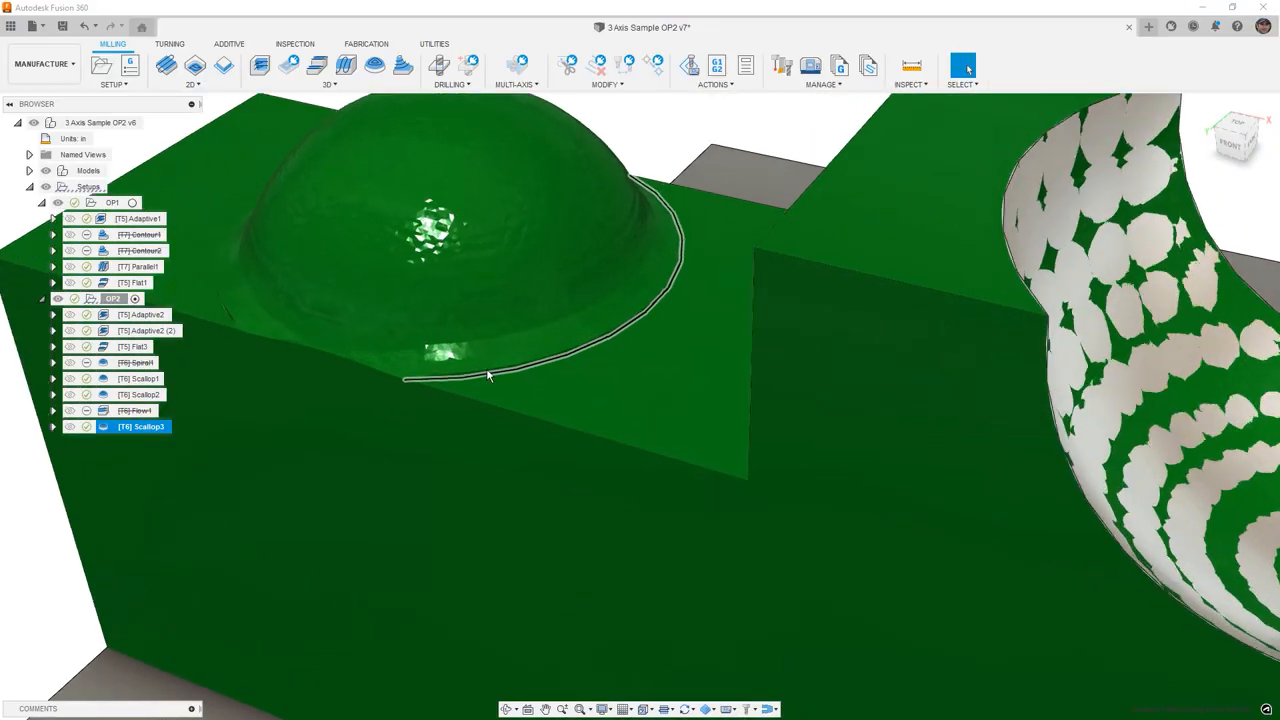
shift+middle_drag(488, 375, 627, 318)
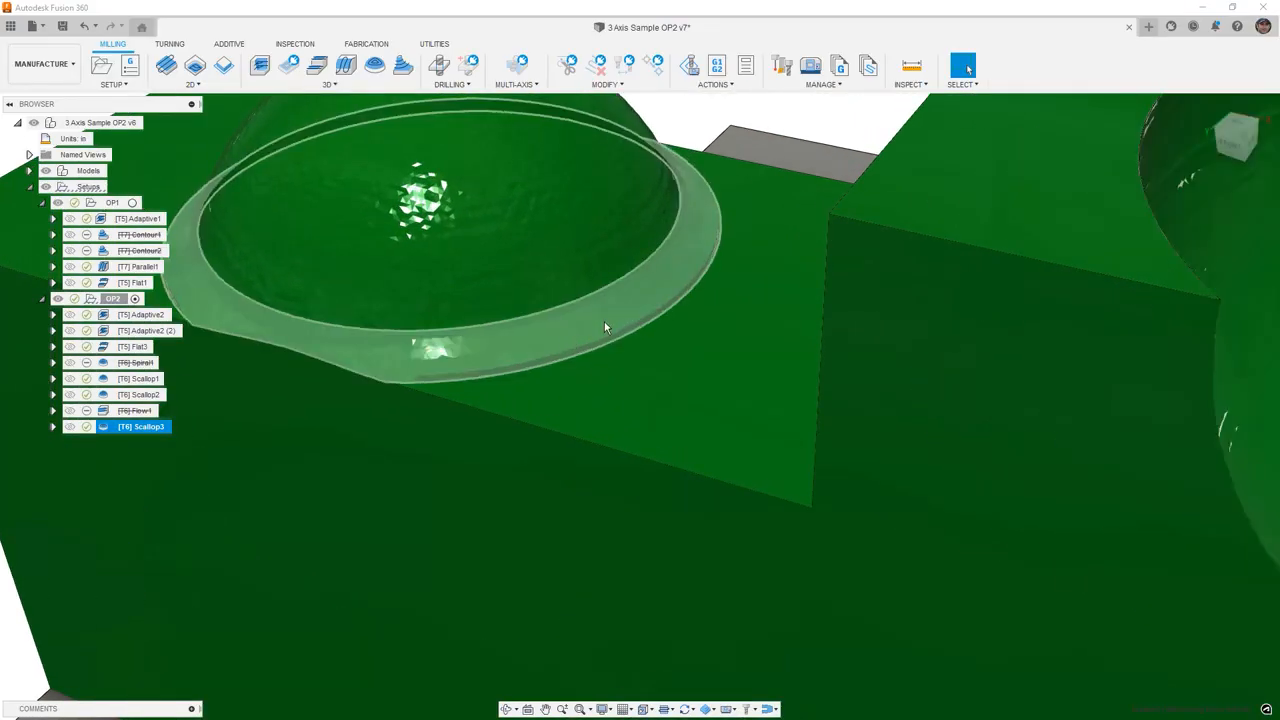
scroll(608, 338, down, 3)
scroll(612, 341, down, 3)
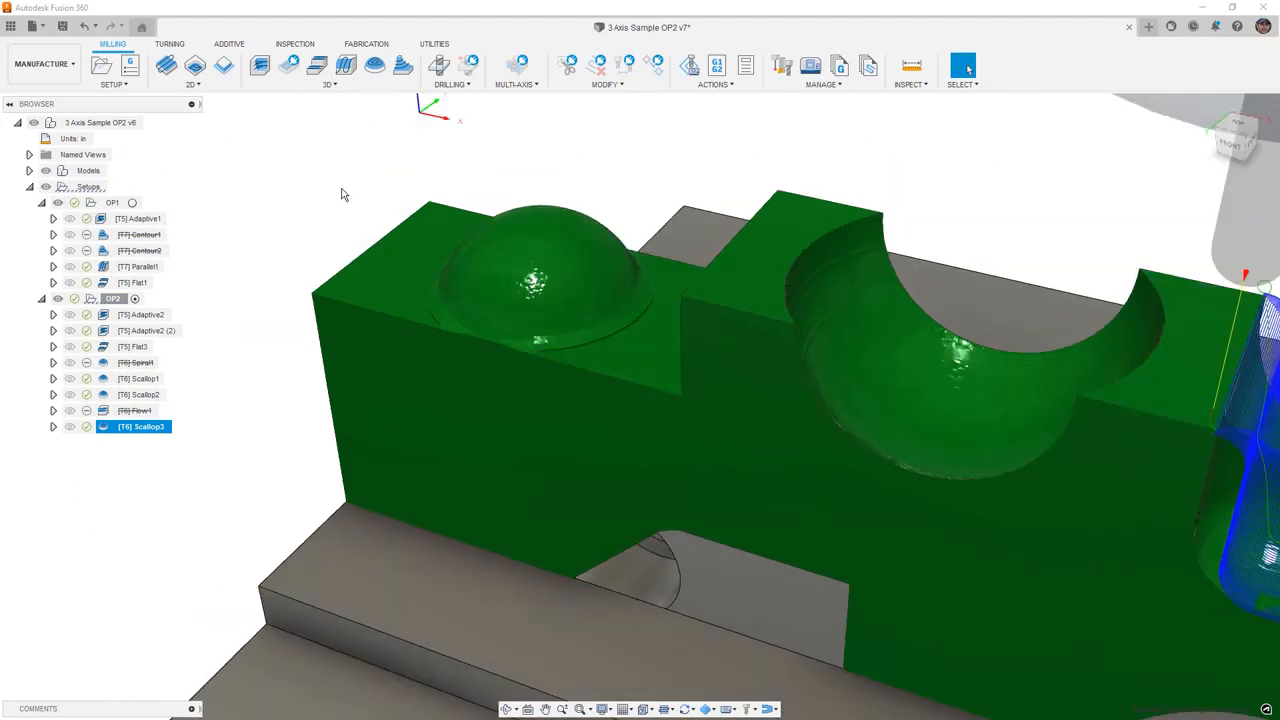
- Create a Pencil toolpath whose machining boundary is a selection of the dome's base edge
click(330, 85)
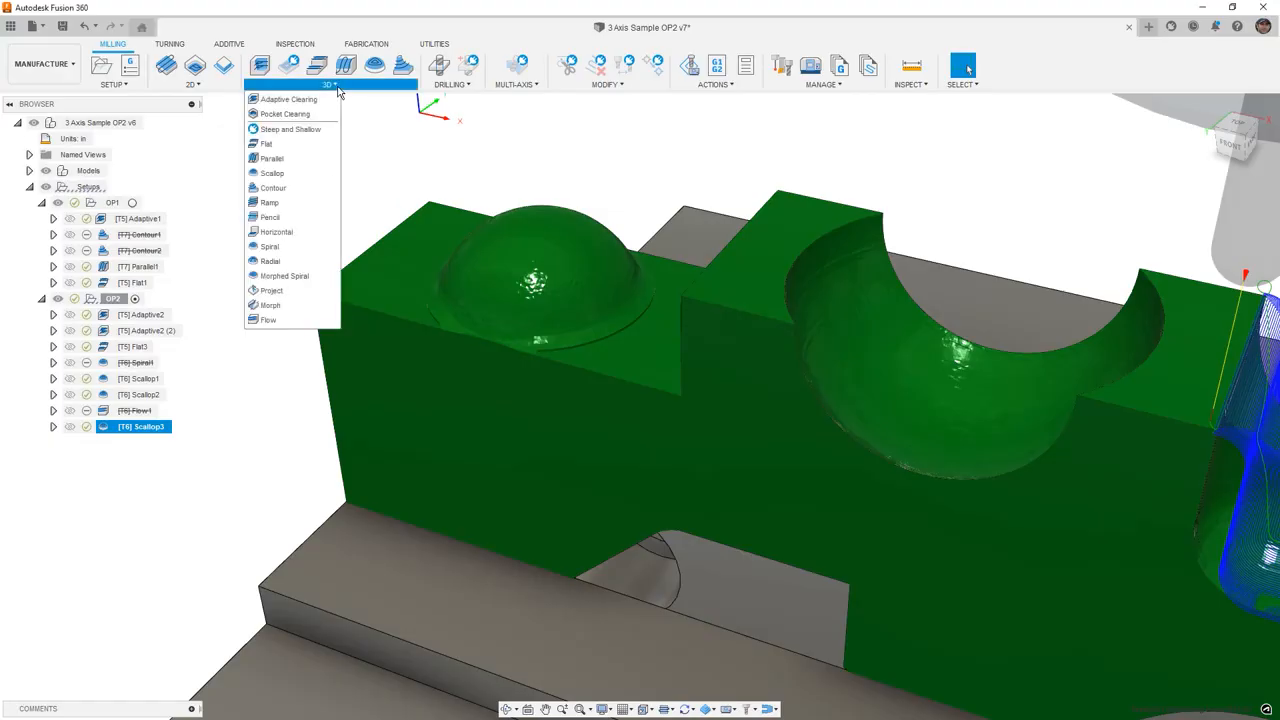
click(271, 218)
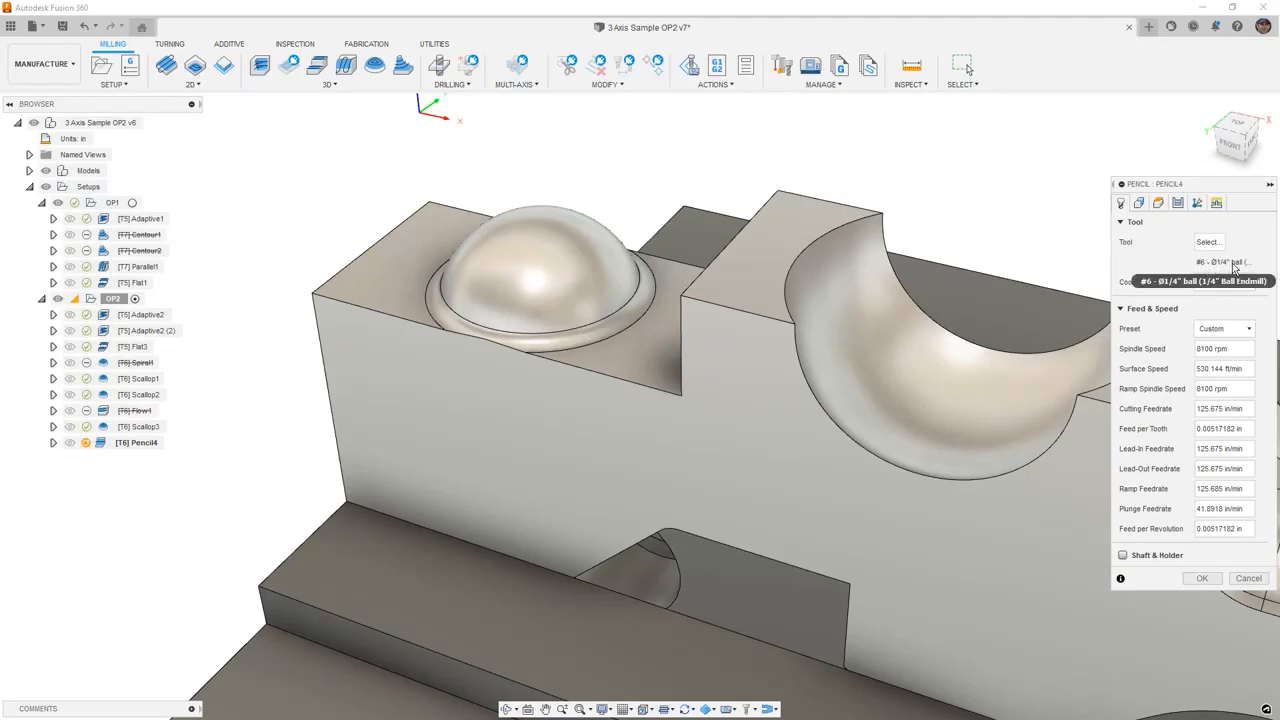
click(1139, 203)
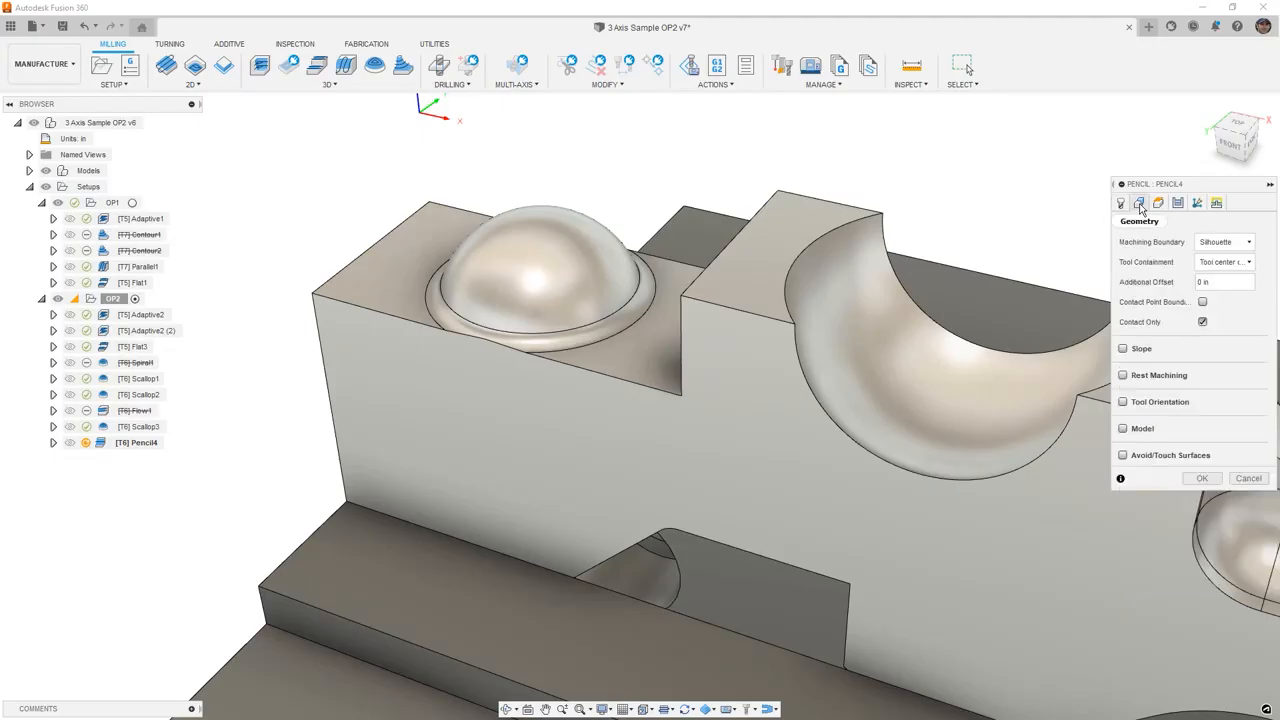
click(1222, 242)
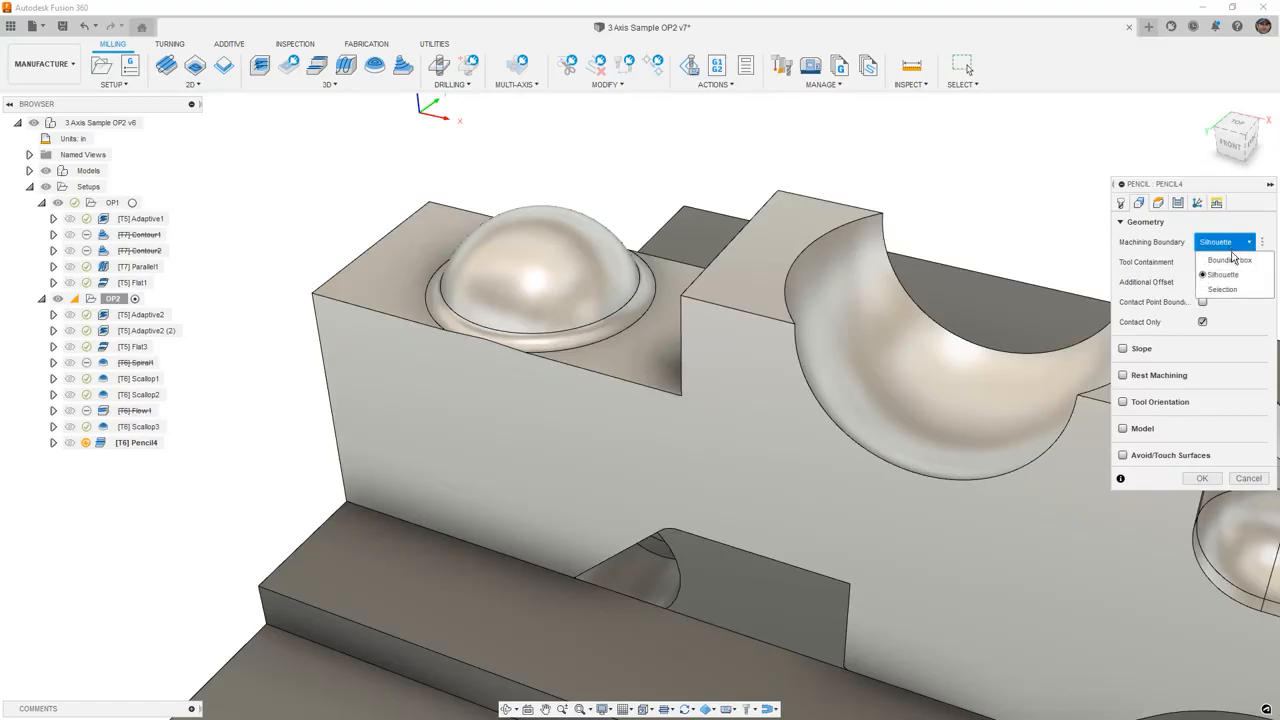
click(1210, 287)
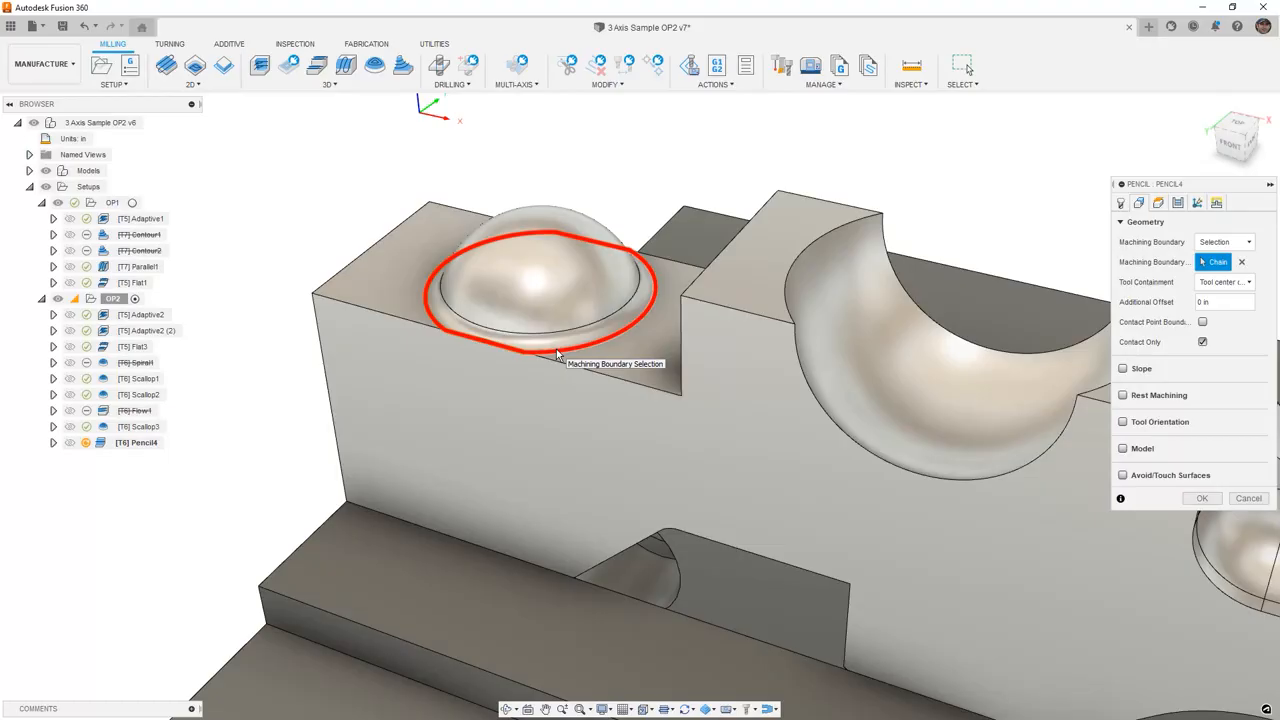
click(557, 352)
click(1178, 202)
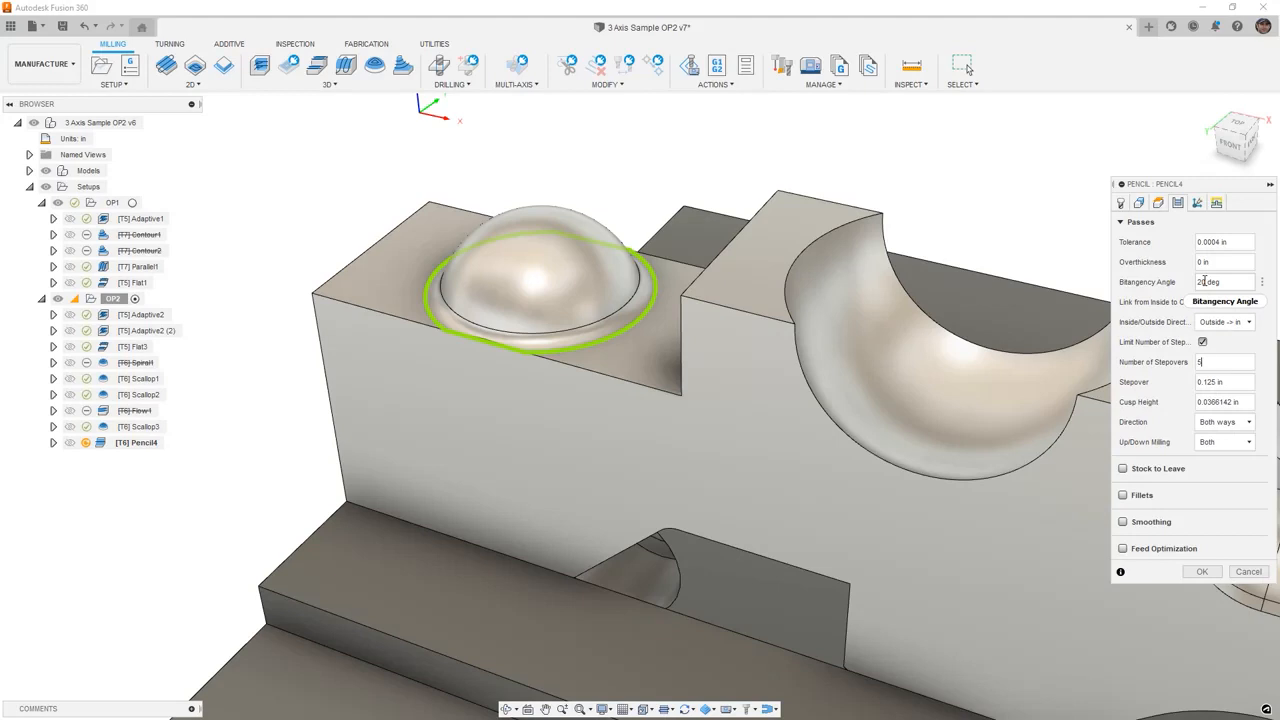
mouse_move(1205, 281)
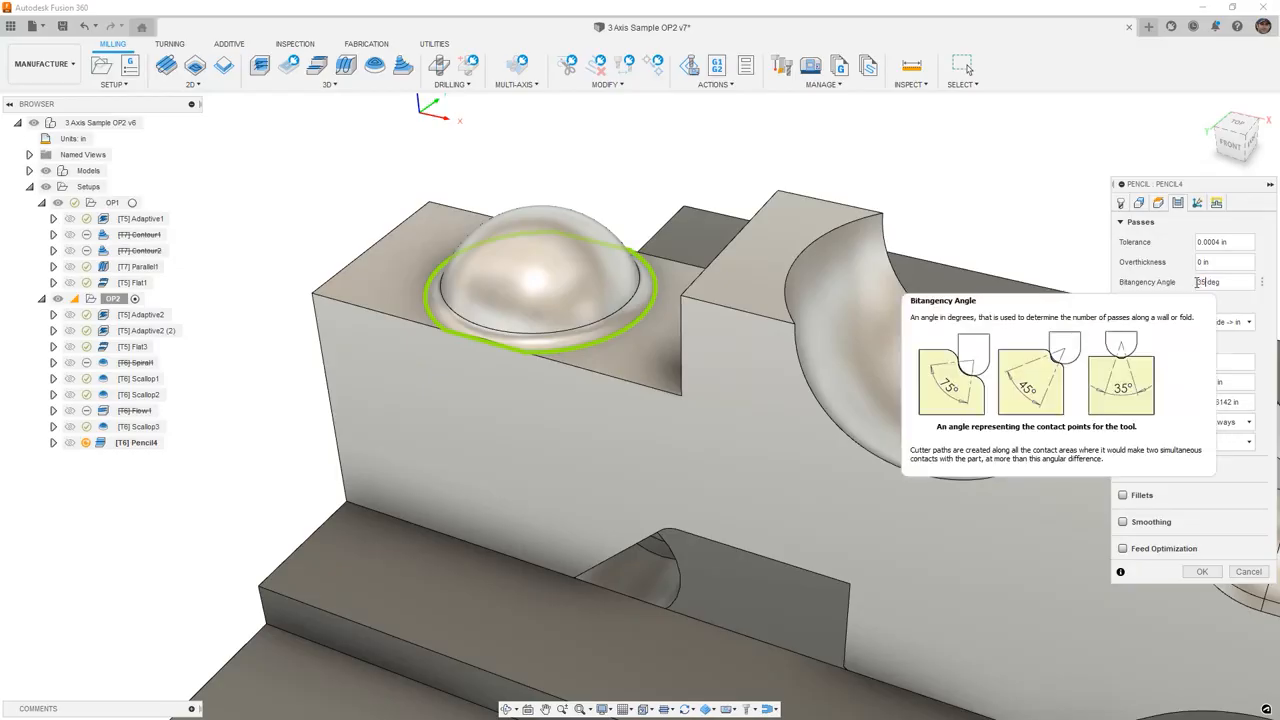
click(1204, 571)
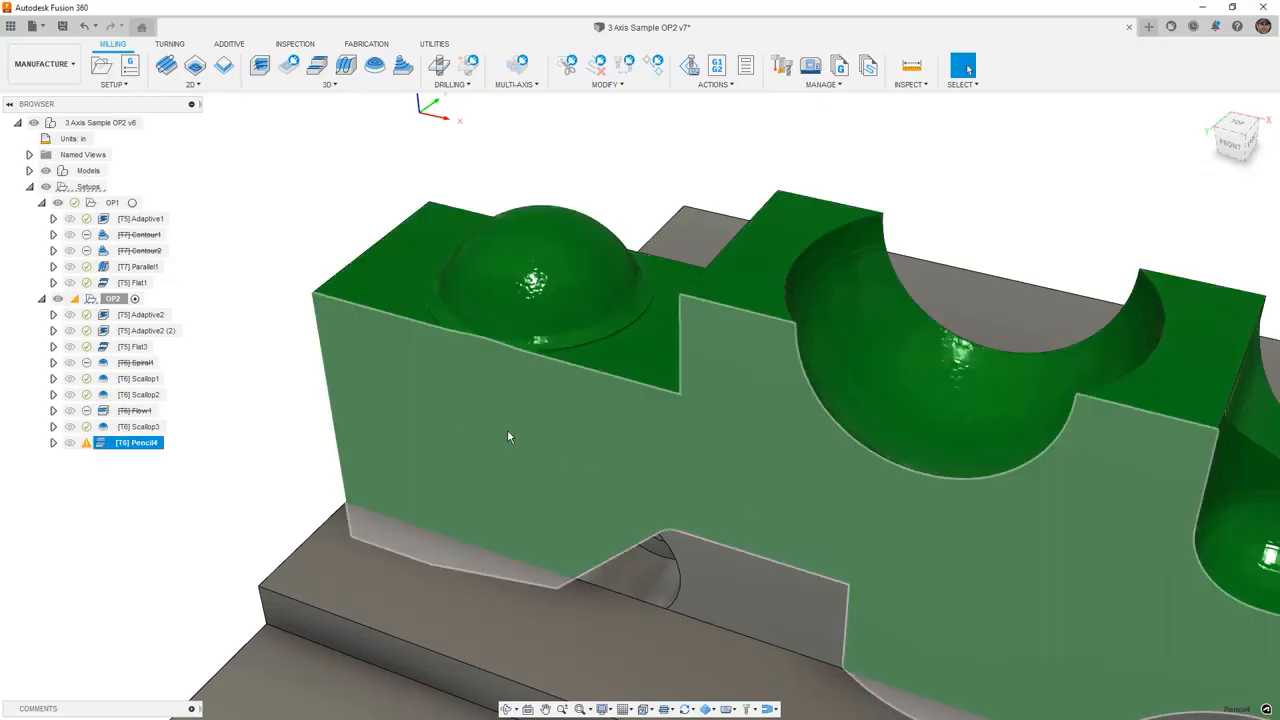
- Edit Pencil4's passes to a 0.01 in stepover and a 35 deg bitangency angle
mouse_move(87, 445)
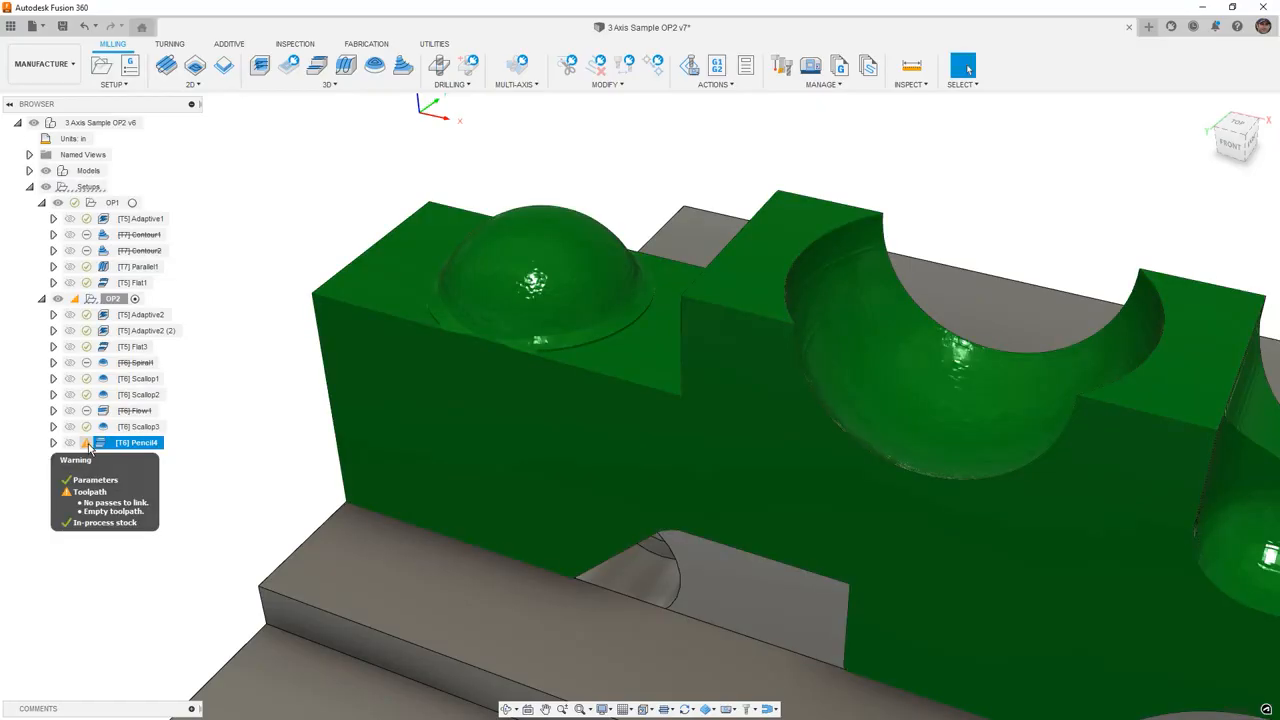
right_click(140, 443)
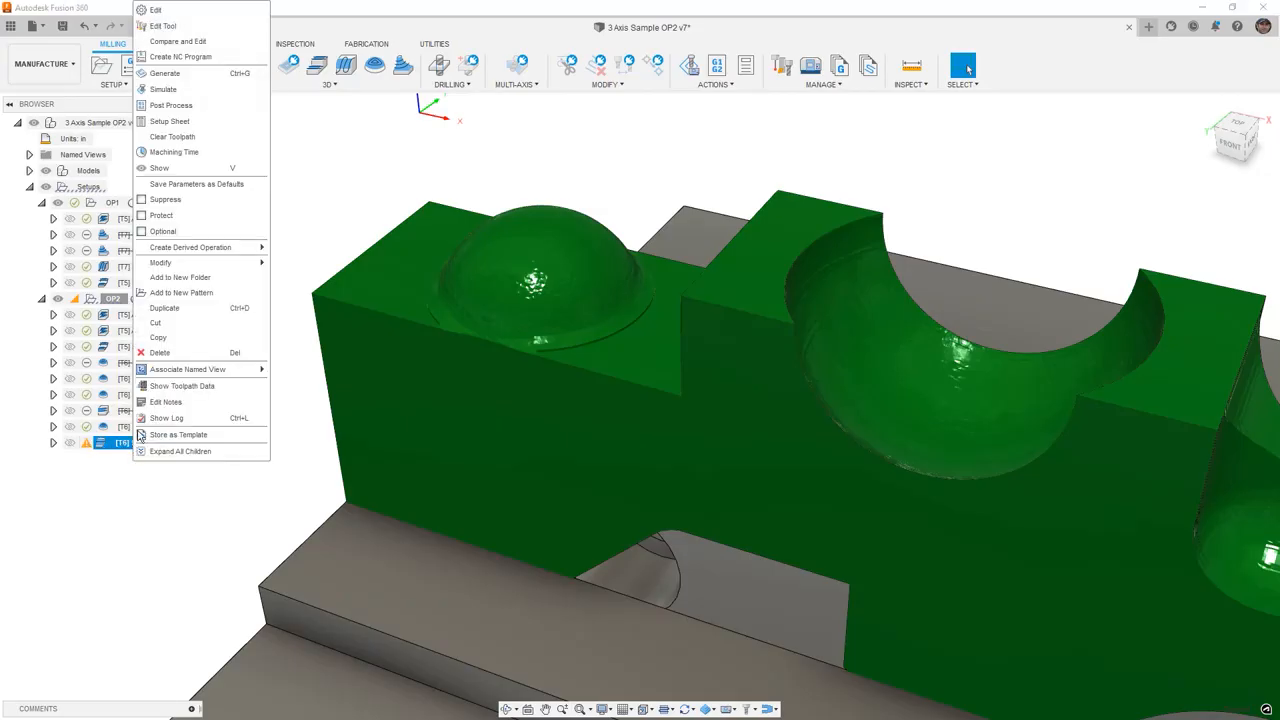
click(210, 45)
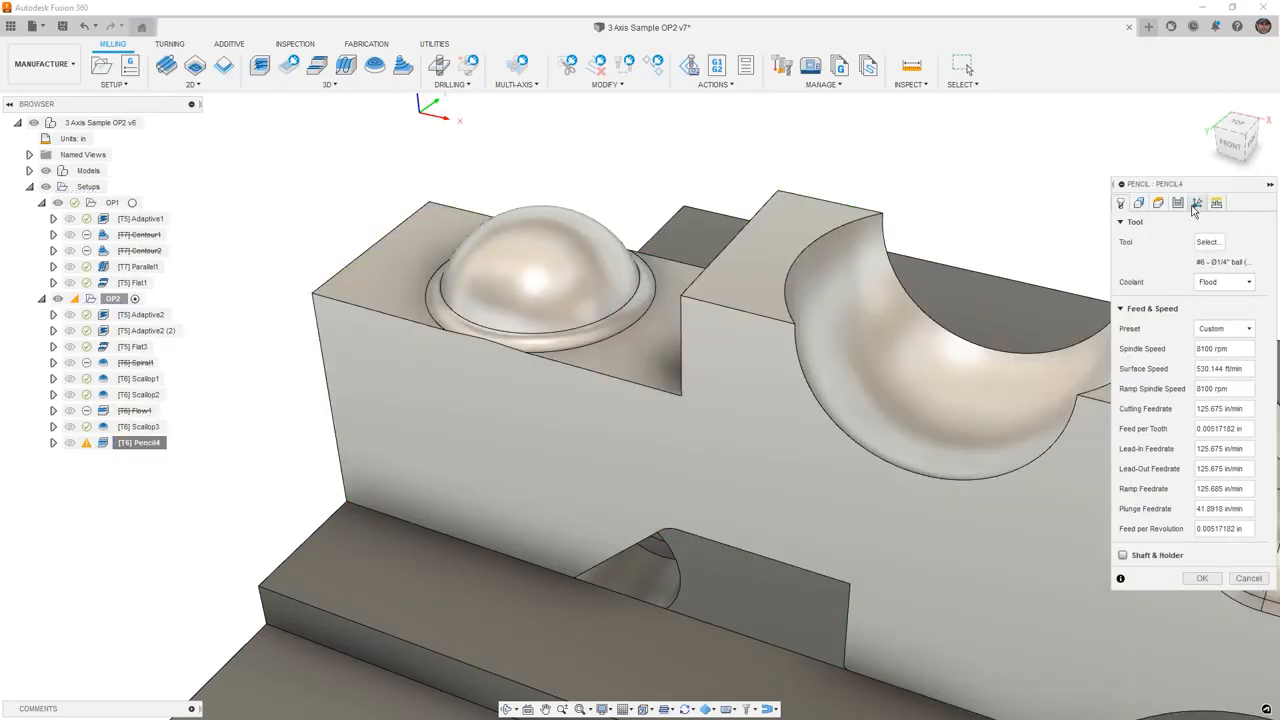
click(1178, 202)
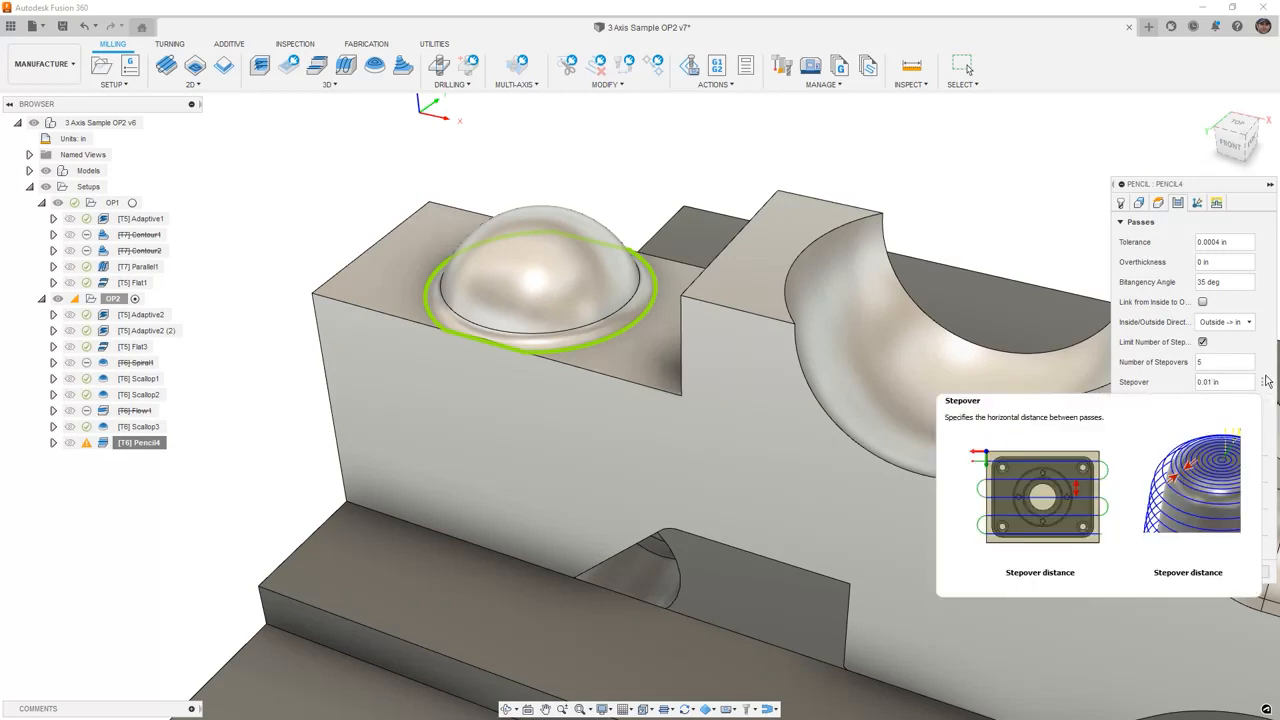
click(1203, 571)
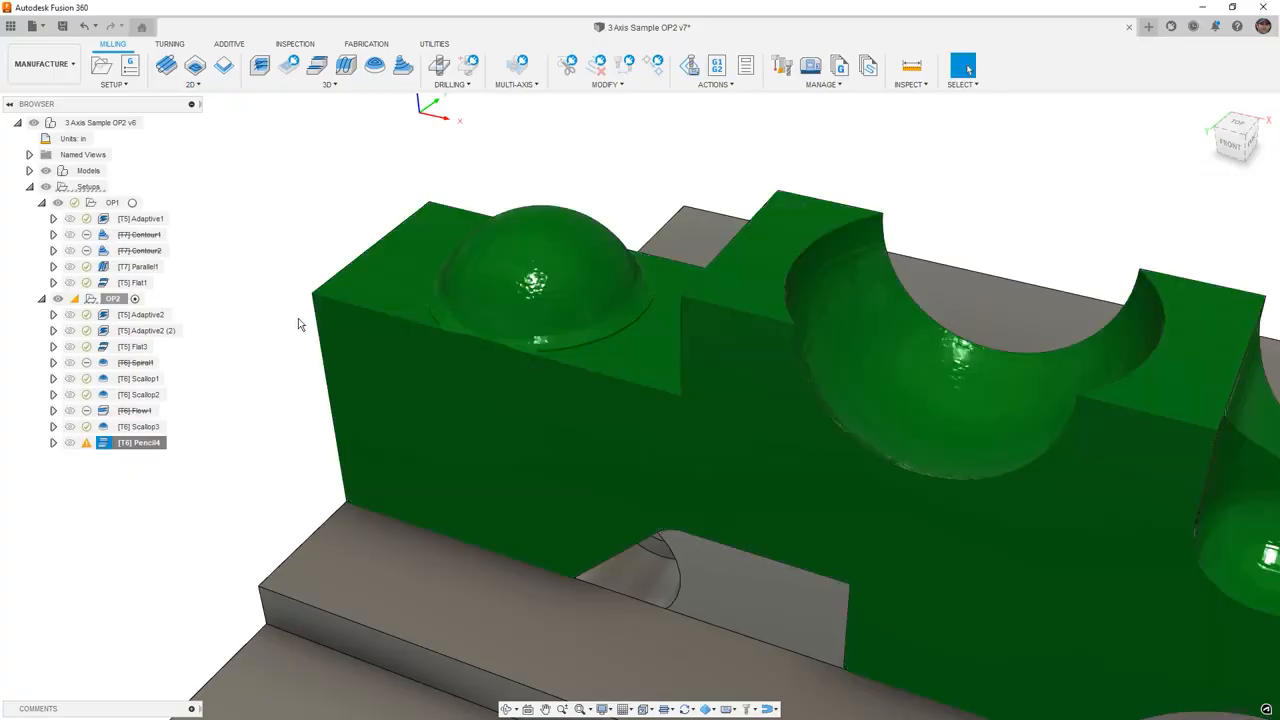
- Edit Pencil4's passes again, setting the bitangency angle to 20 deg
mouse_move(86, 446)
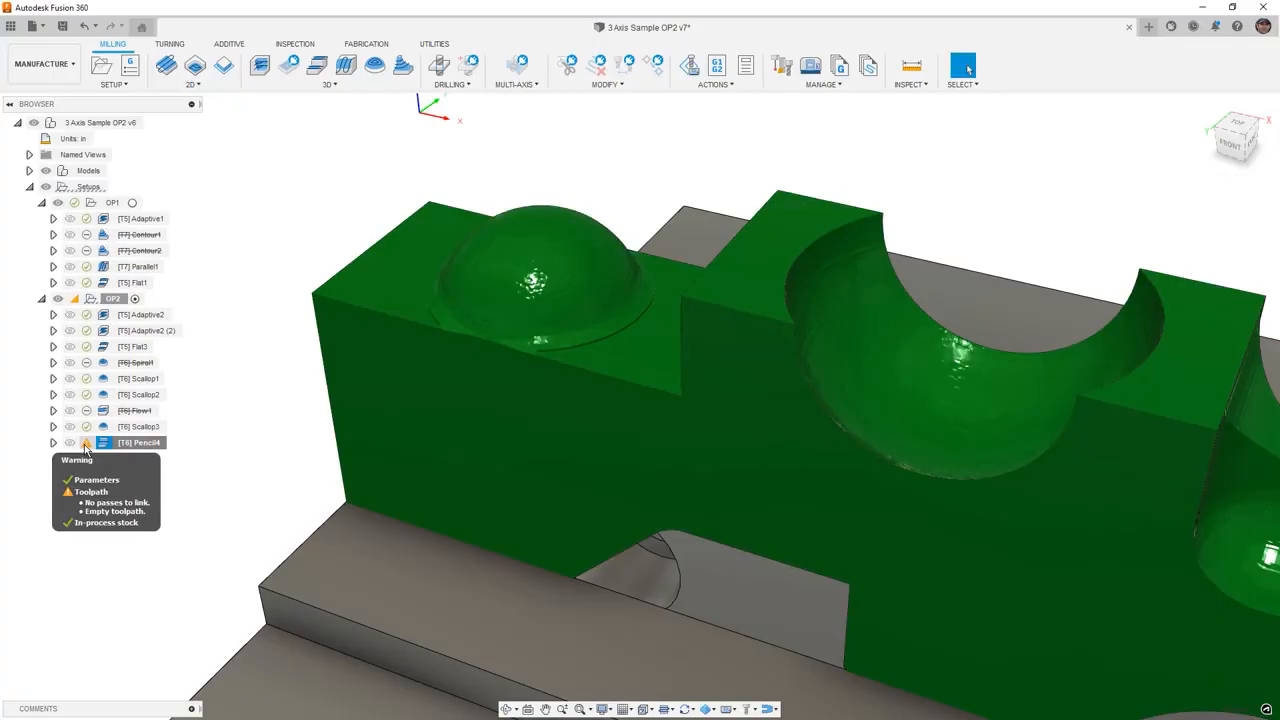
right_click(128, 446)
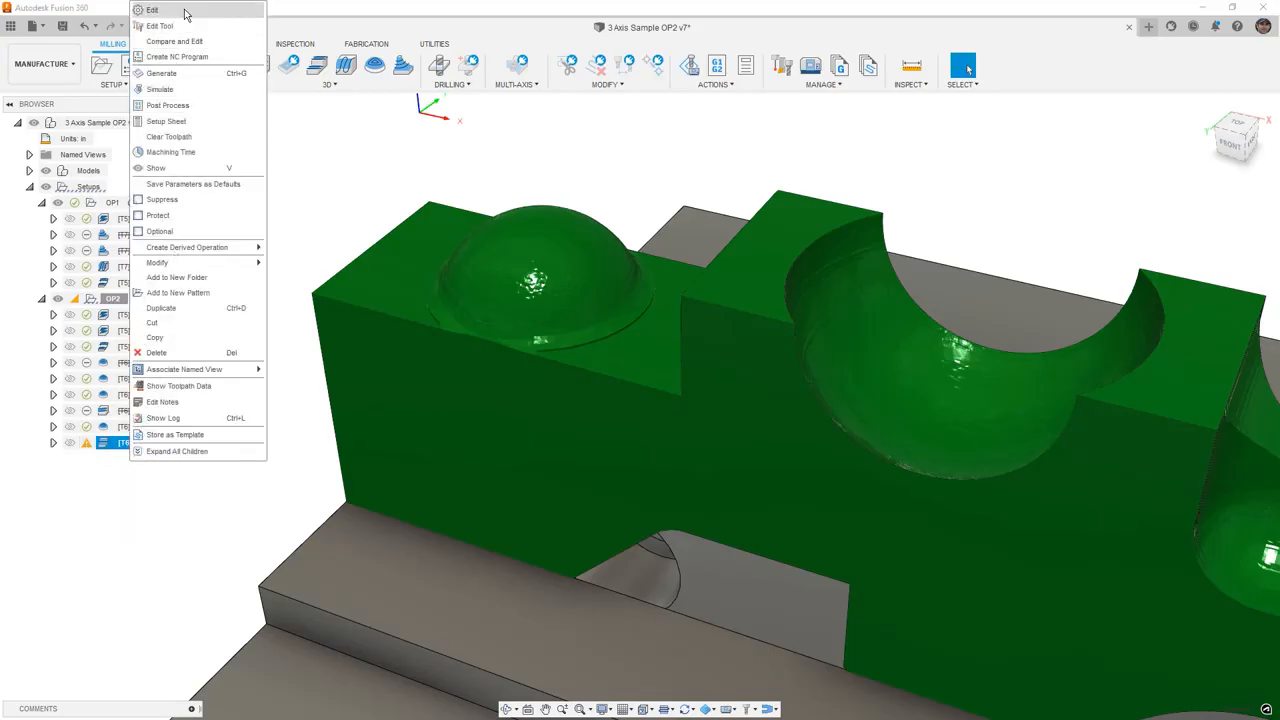
click(240, 13)
click(1178, 203)
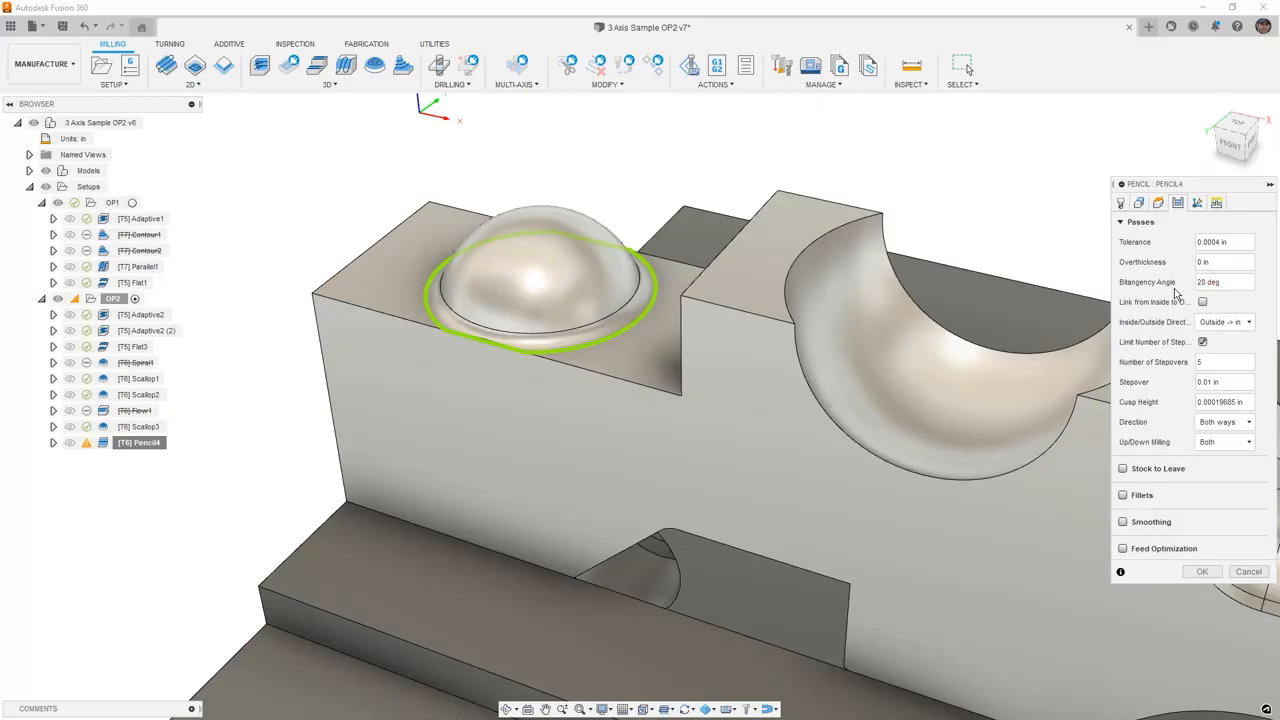
click(1202, 571)
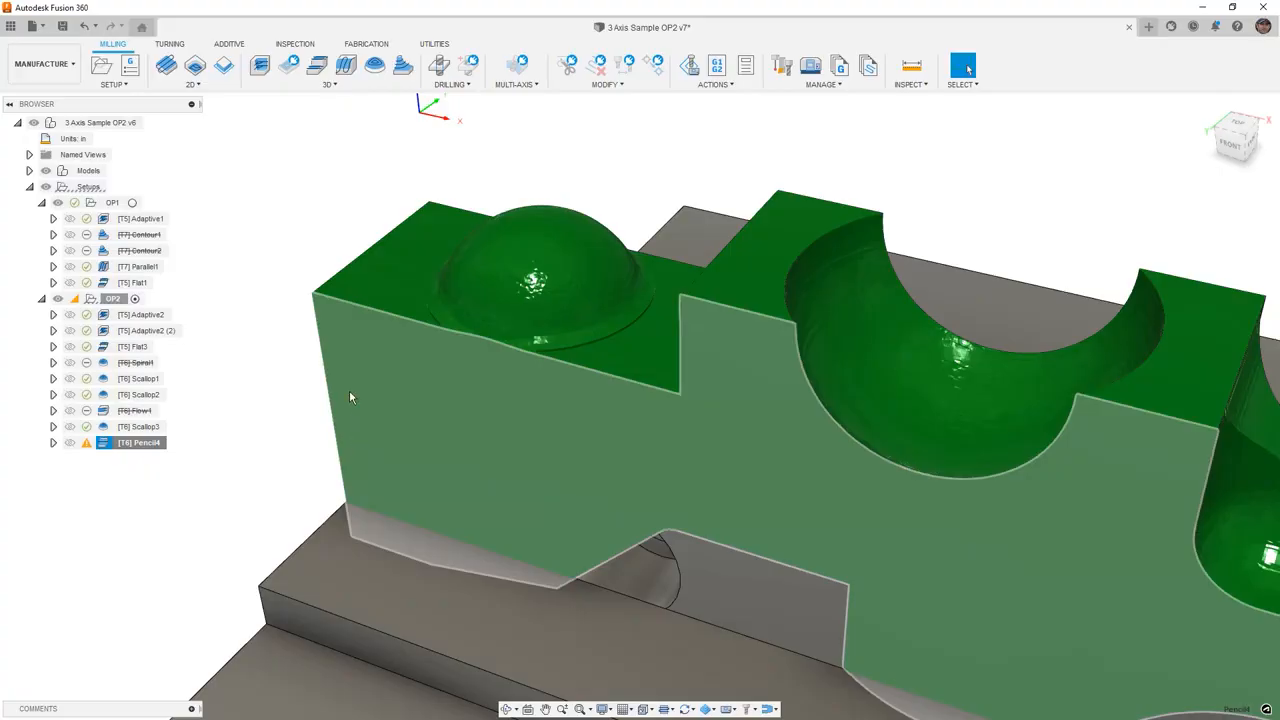
- Edit Pencil4's geometry to change the machining boundary to Silhouette
mouse_move(423, 363)
shift+middle_down()
mouse_move(466, 363)
mouse_move(409, 366)
shift+middle_up()
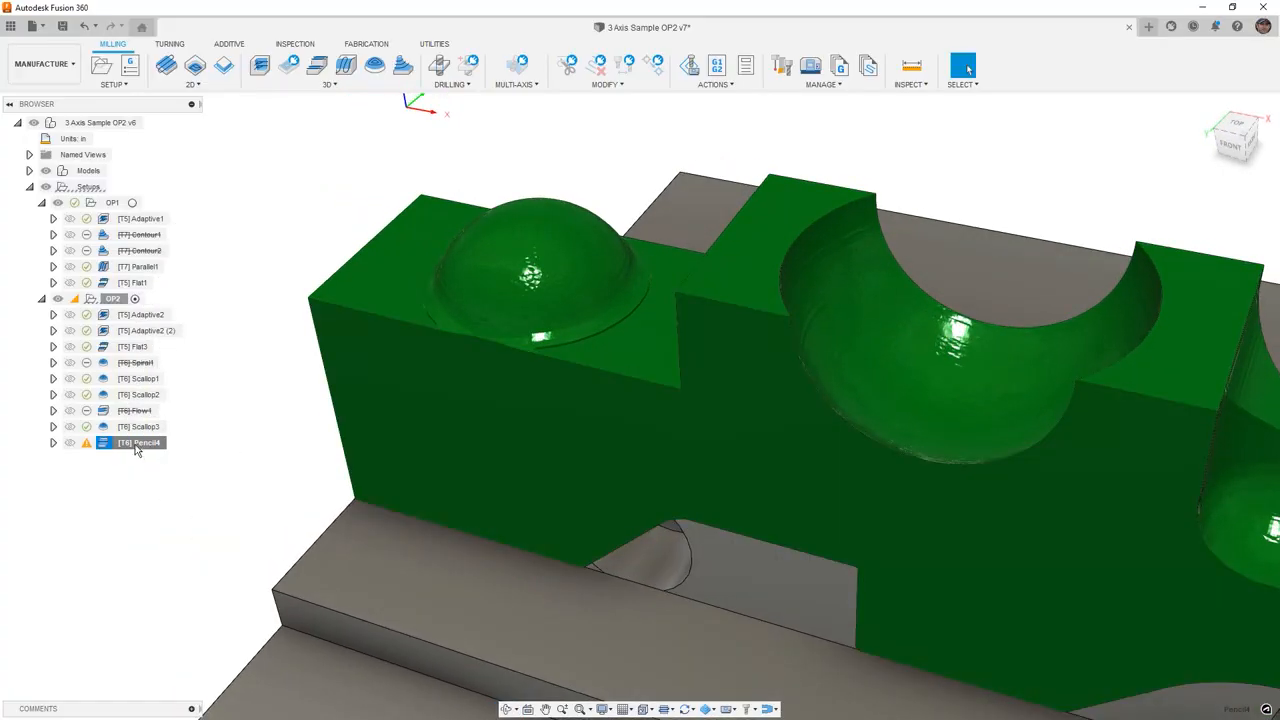
right_click(136, 450)
click(185, 28)
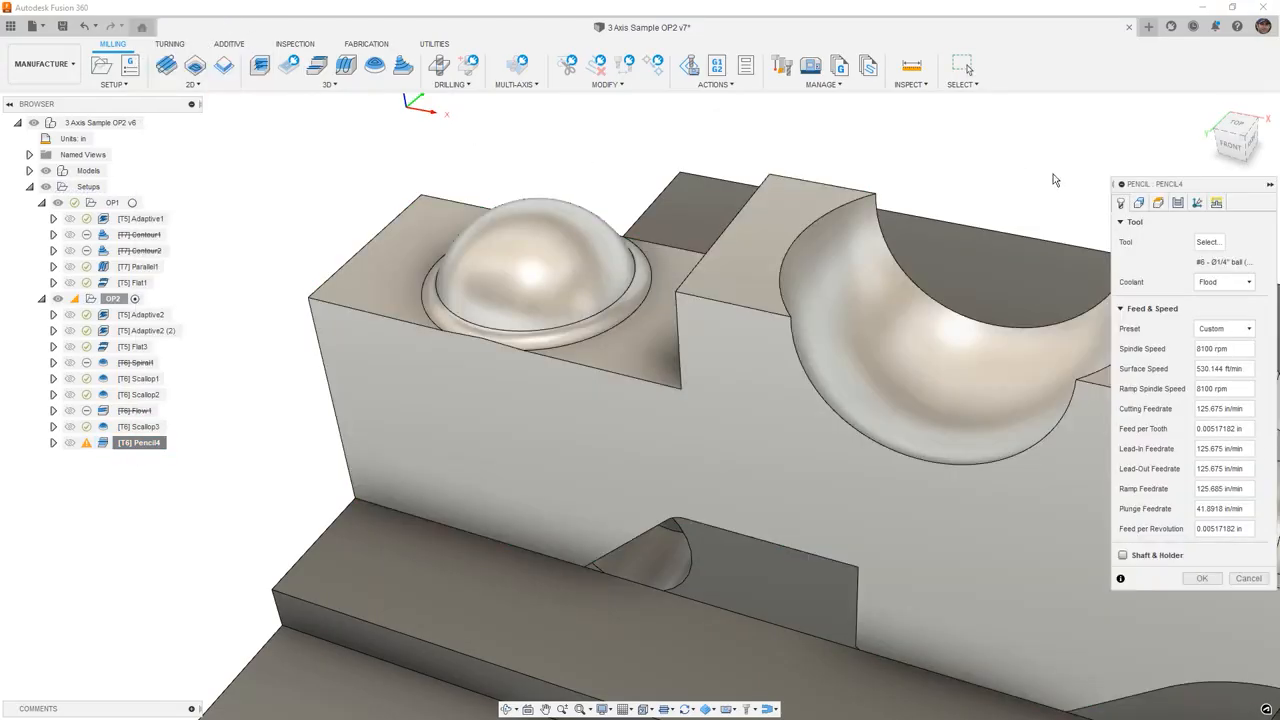
click(1139, 202)
click(1238, 242)
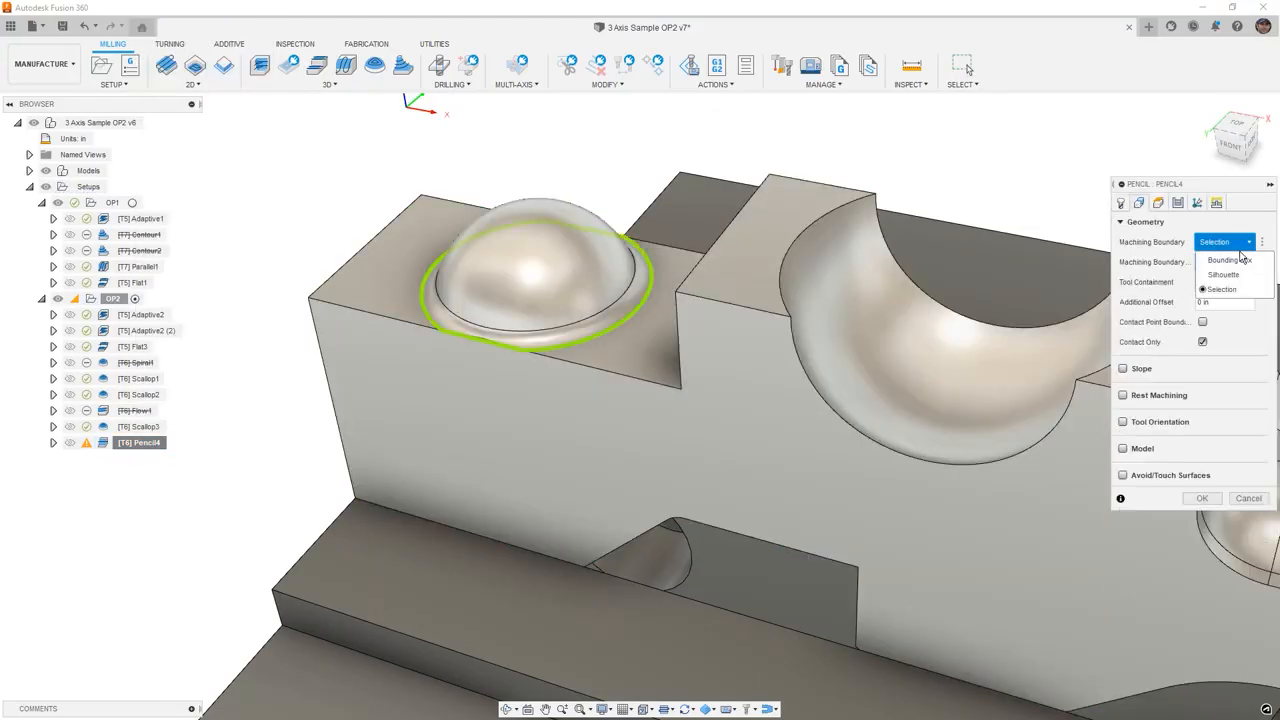
click(1240, 274)
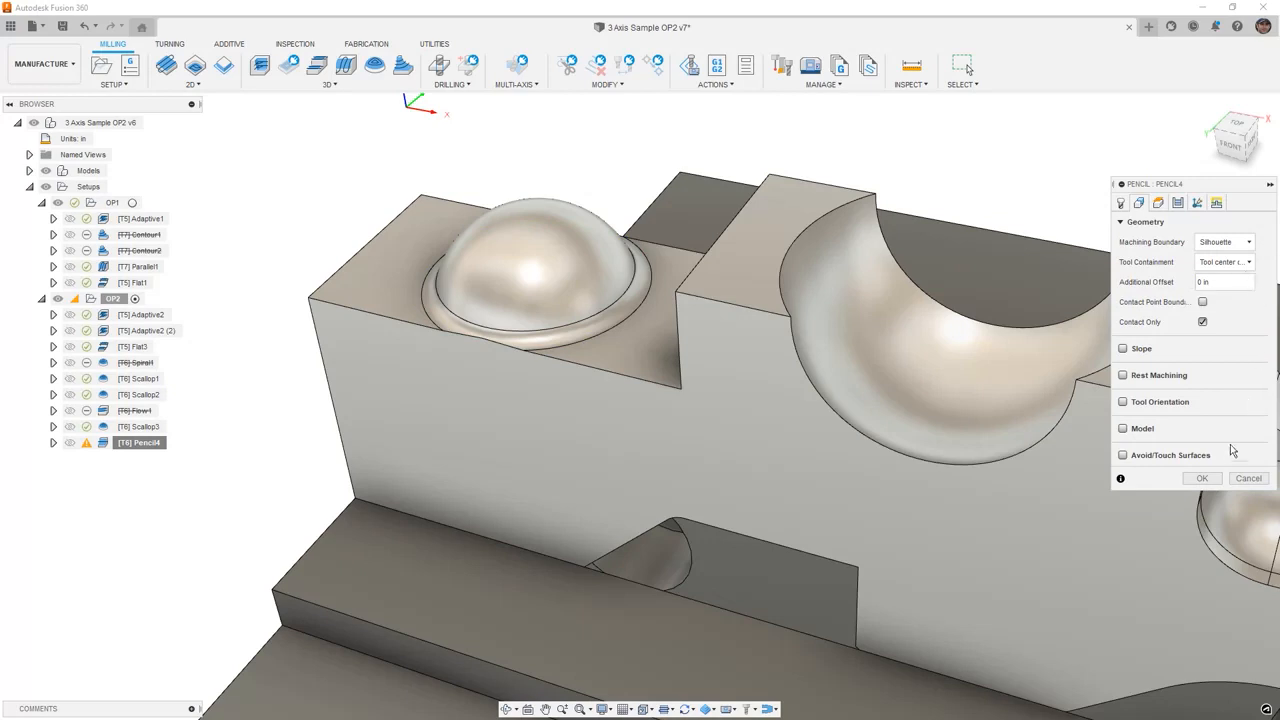
click(1204, 478)
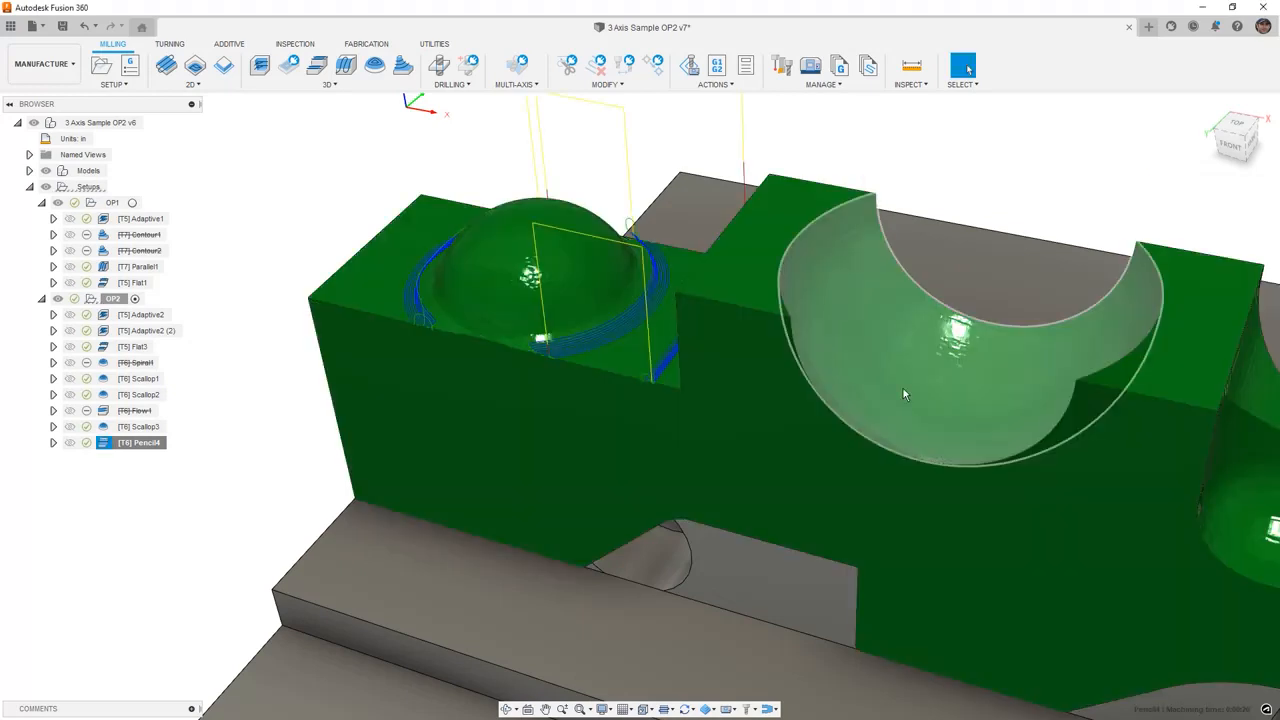
- Inspect the Pencil4 toolpath around the dome's base and review its passes settings without changing them
mouse_move(749, 323)
shift+middle_down()
mouse_move(780, 325)
mouse_move(770, 330)
shift+middle_up()
shift+middle_drag(614, 318, 462, 296)
click(450, 287)
scroll(523, 324, up, 10)
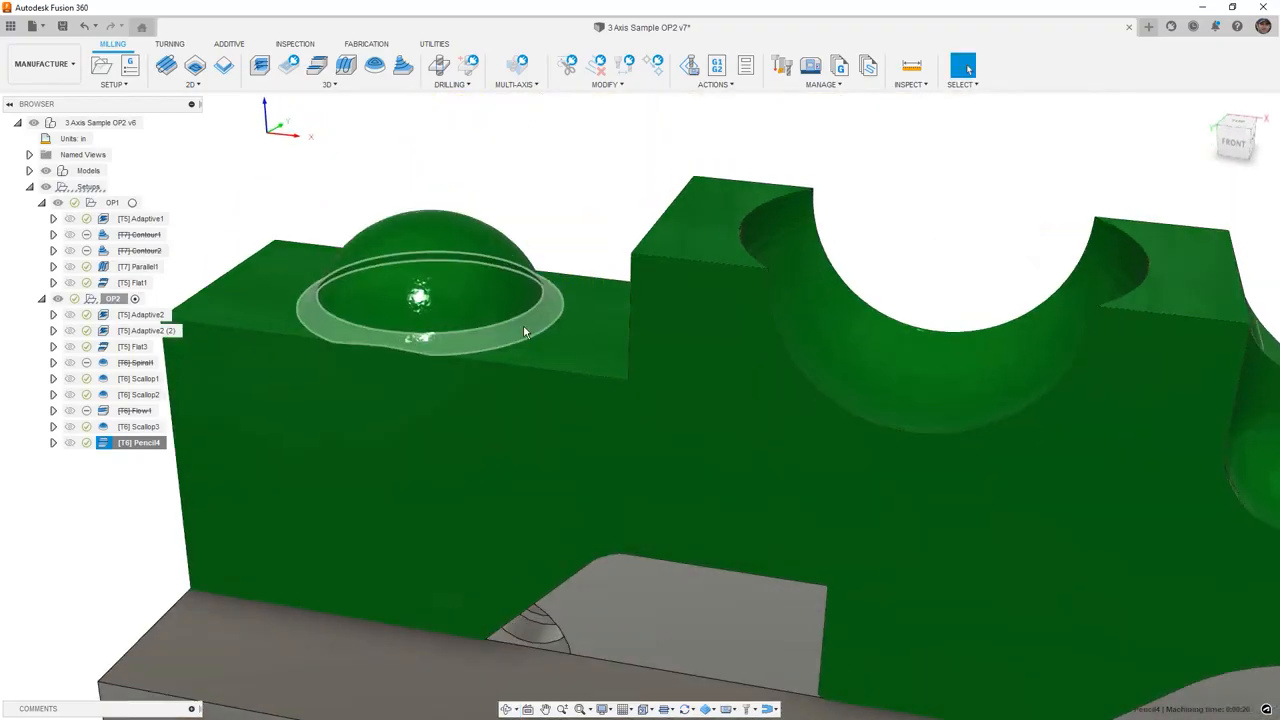
mouse_move(706, 197)
shift+middle_down()
mouse_move(709, 186)
mouse_move(700, 210)
shift+middle_up()
scroll(700, 210, down, 6)
scroll(700, 214, down, 2)
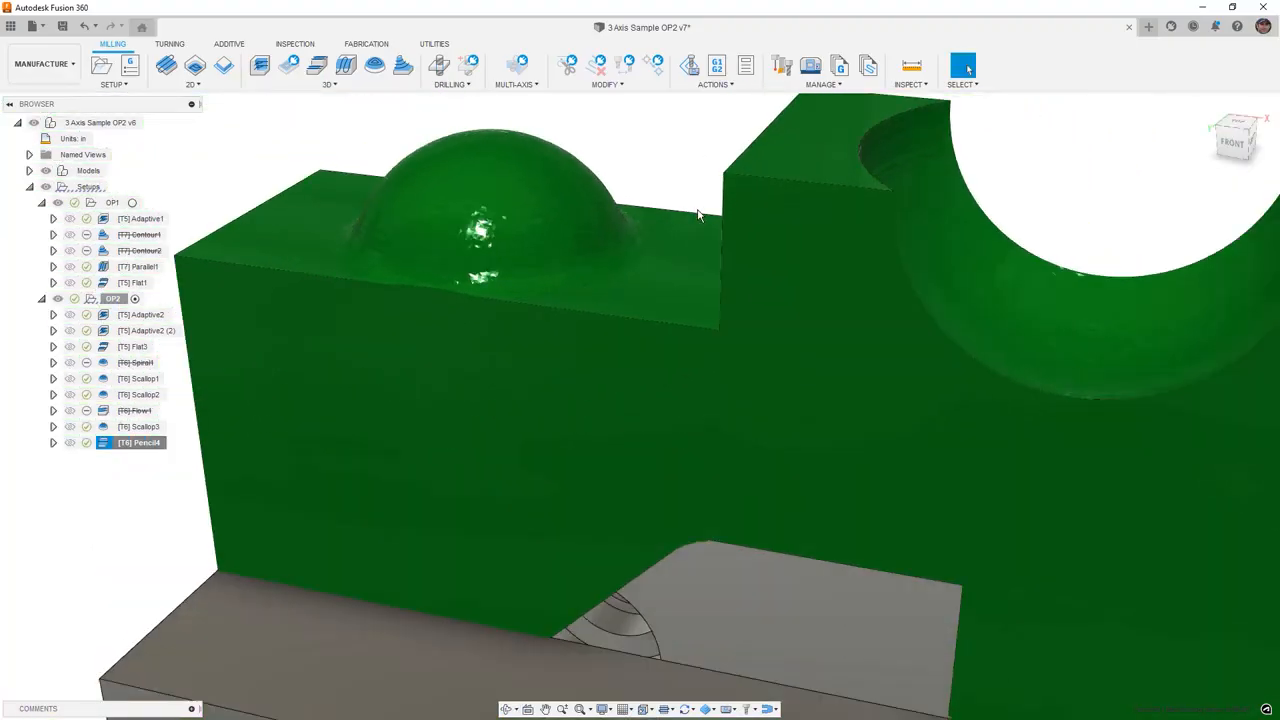
right_click(131, 445)
click(155, 10)
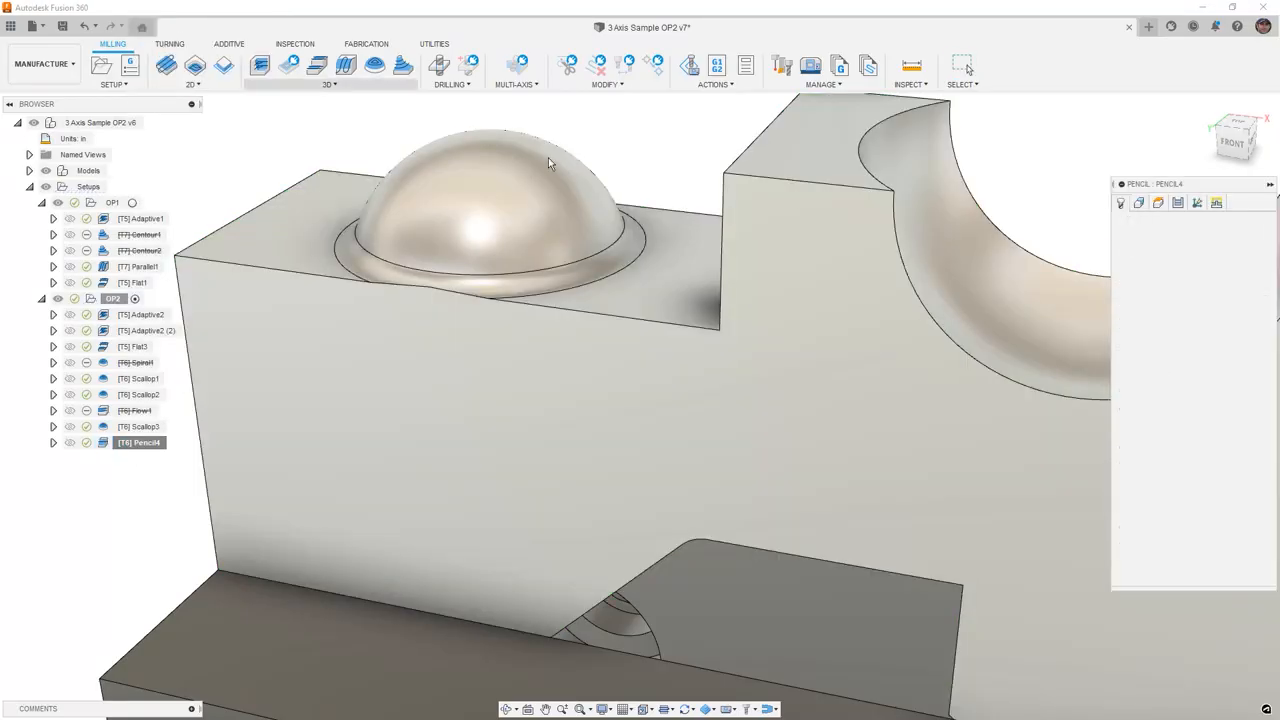
click(1180, 204)
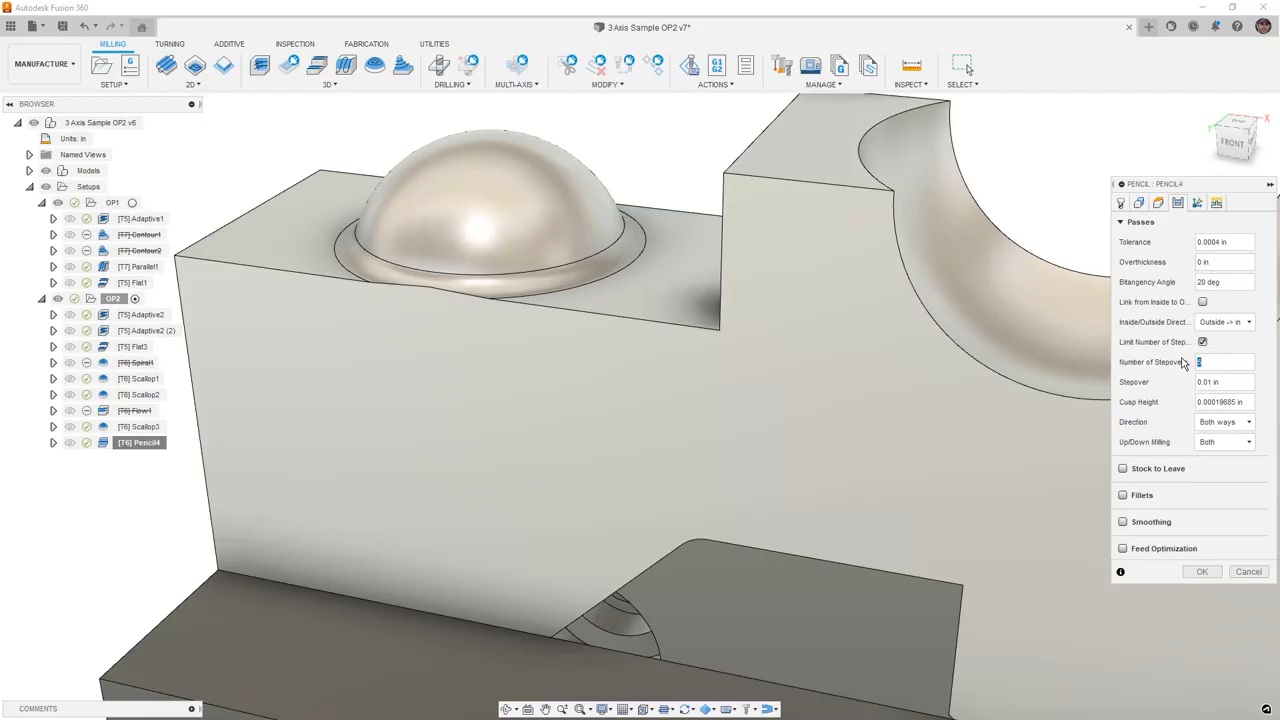
click(1207, 572)
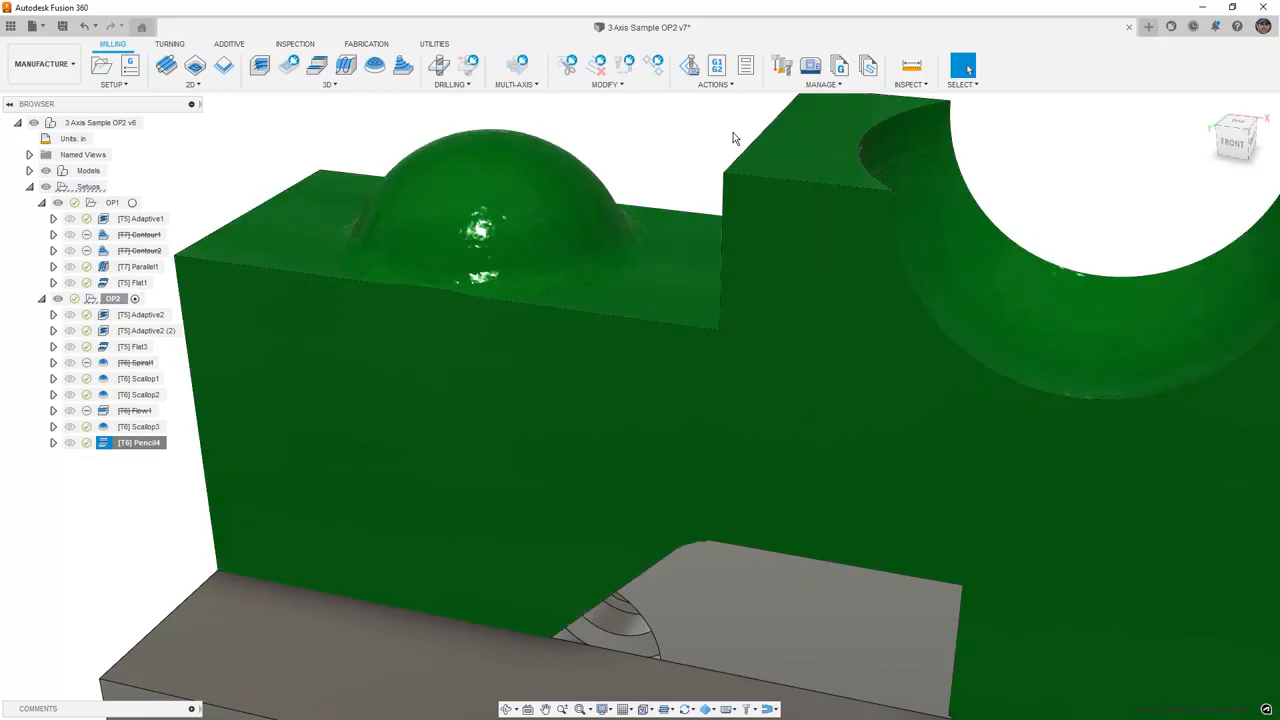
- Simulate the OP2 toolpaths through Pencil4 and play the simulation around the dome
click(716, 84)
click(722, 101)
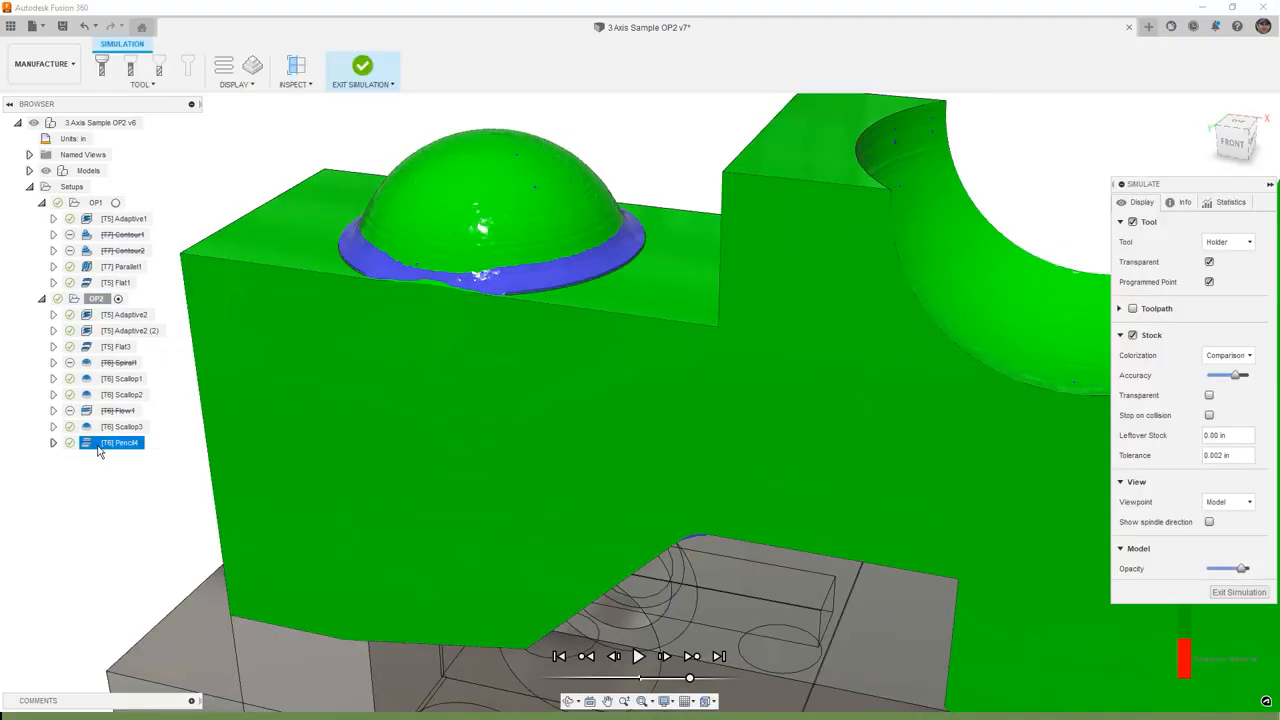
scroll(620, 317, down, 3)
shift+middle_drag(651, 322, 754, 314)
scroll(752, 312, up, 2)
scroll(751, 310, up, 2)
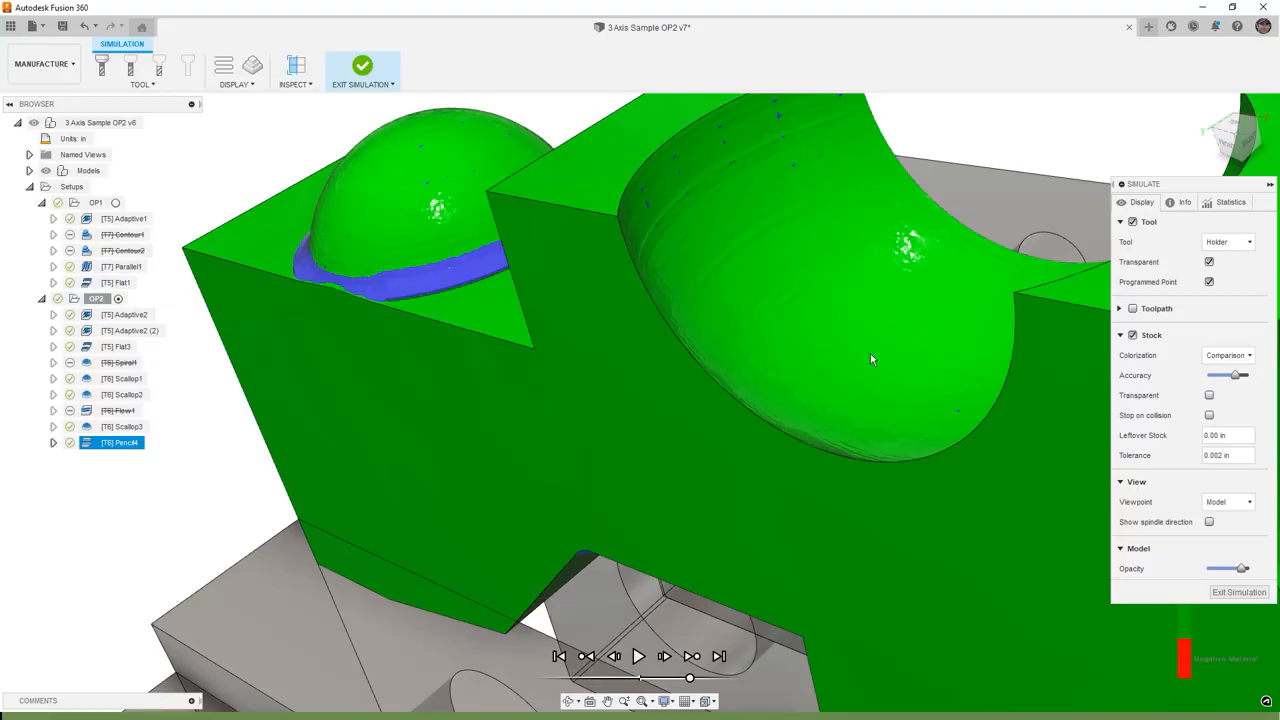
scroll(870, 360, down, 3)
middle_drag(898, 396, 806, 334)
shift+middle_drag(712, 312, 764, 303)
middle_drag(530, 200, 674, 272)
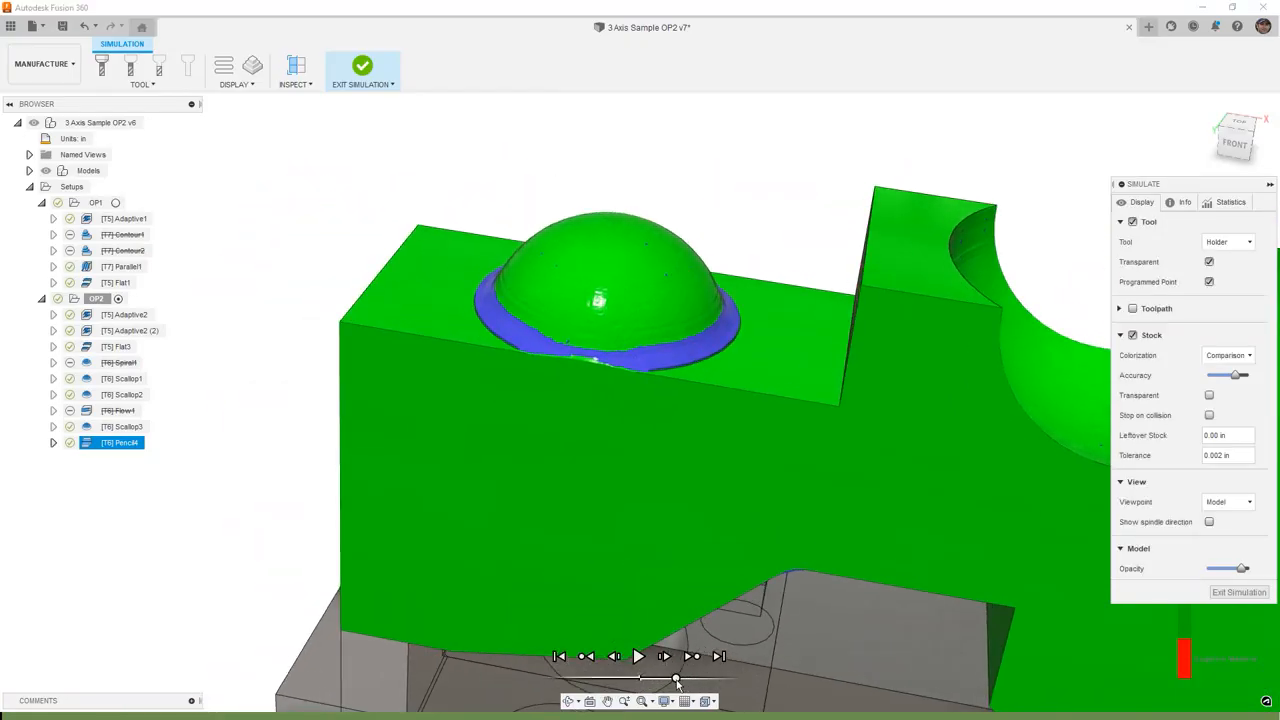
click(637, 656)
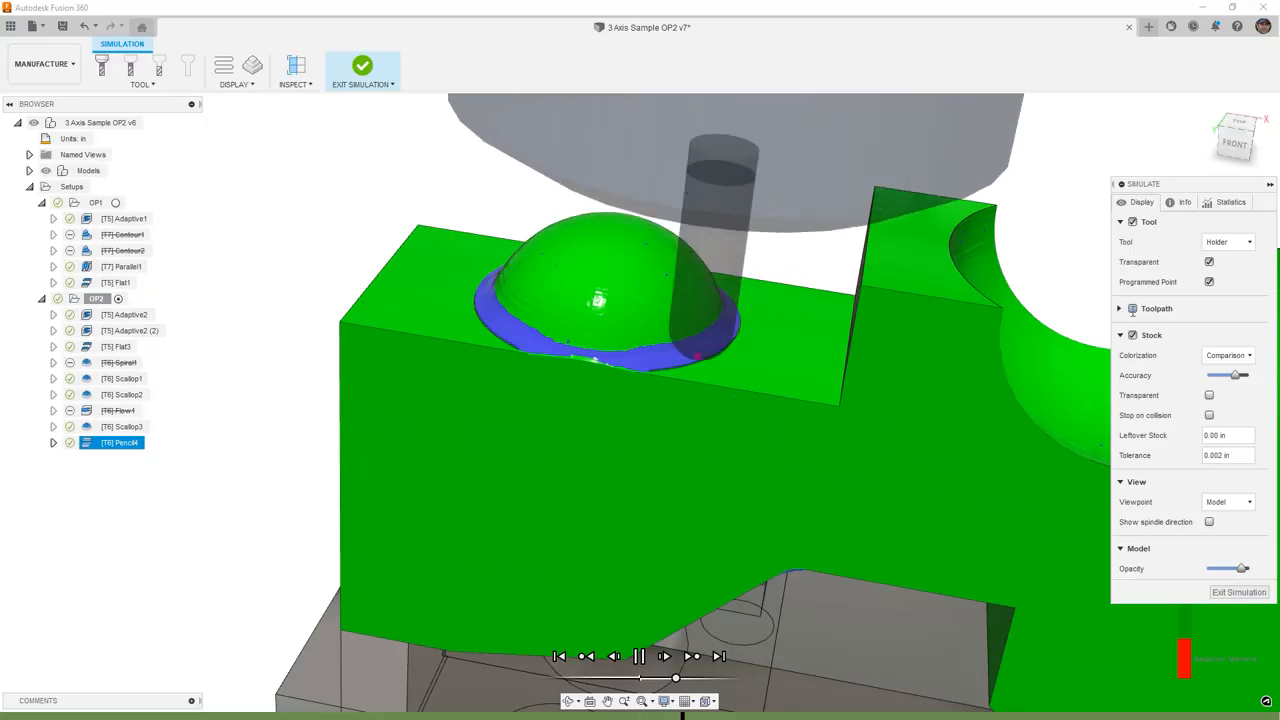
- Show the toolpath in the simulation, set its mode to Tail and hide the points
click(1133, 308)
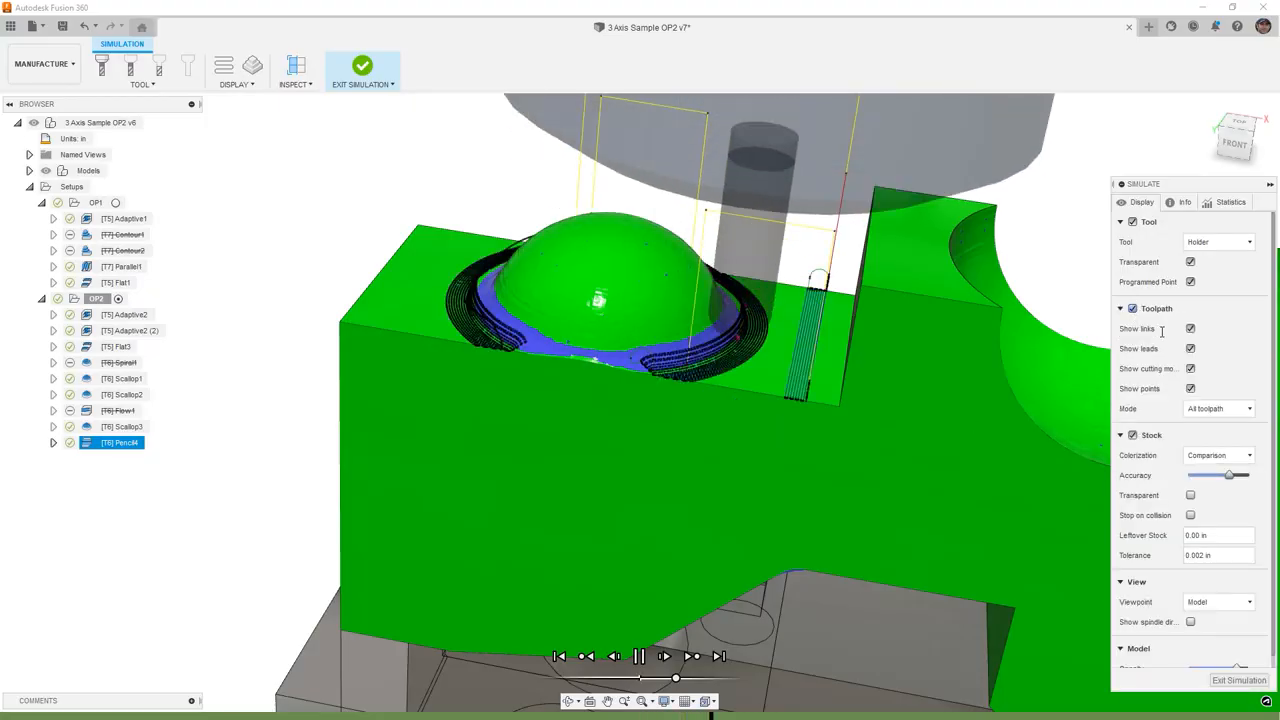
click(1226, 410)
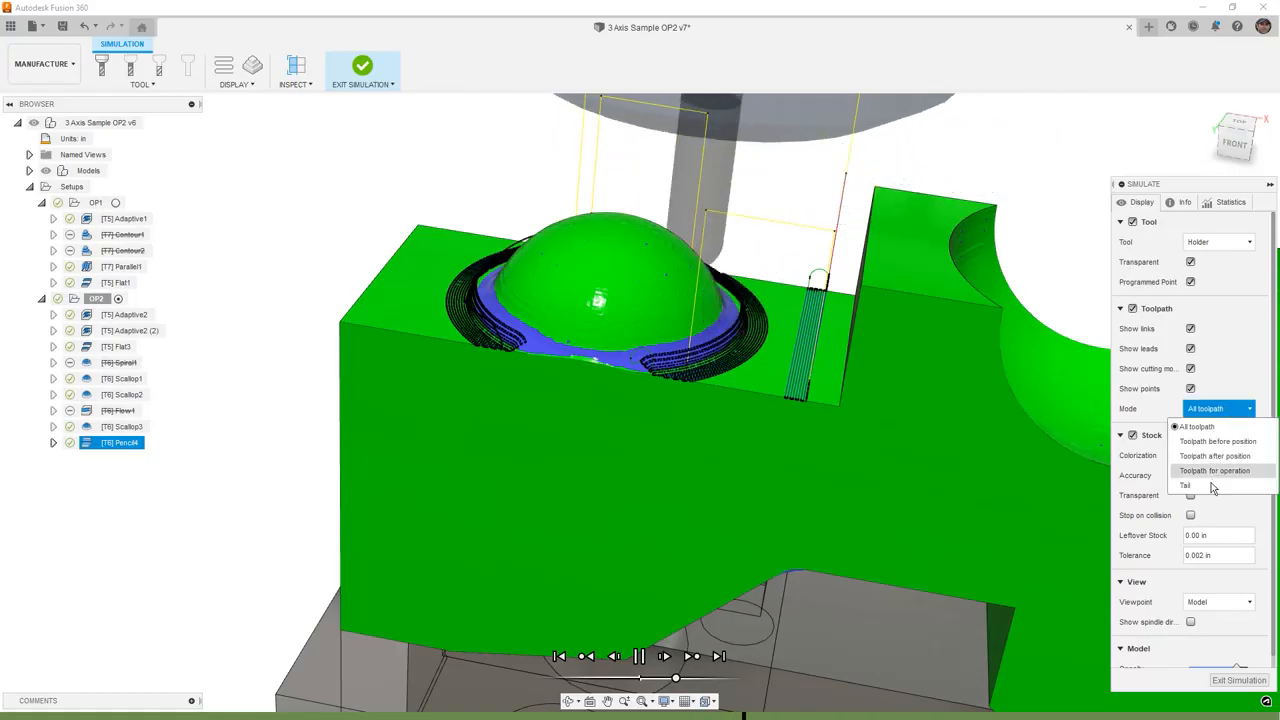
click(1205, 485)
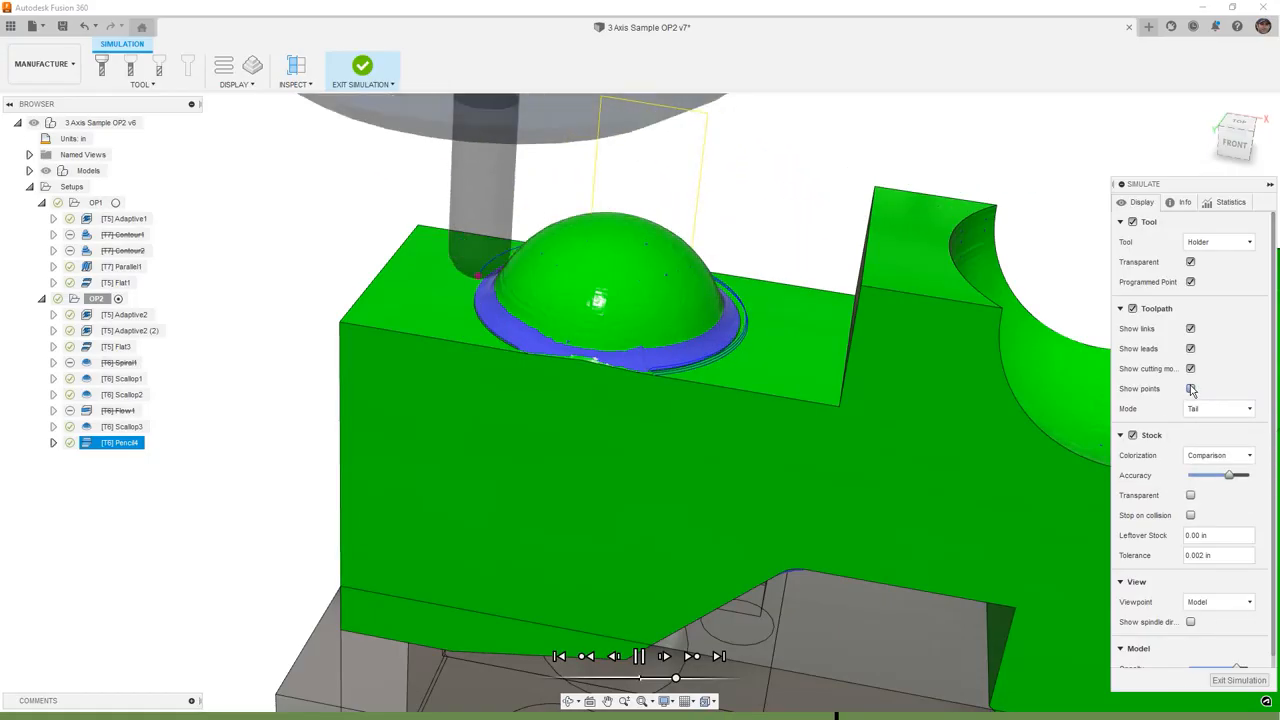
click(1190, 389)
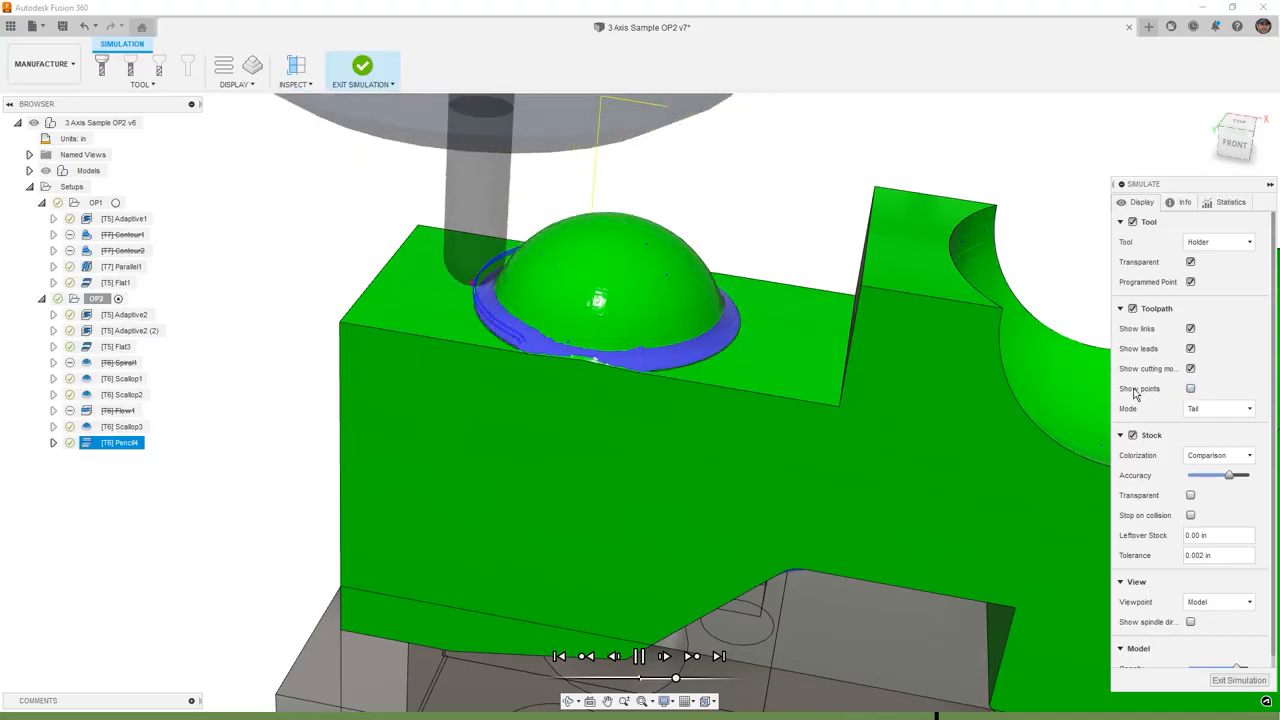
- Inspect the dome's base fillet from the front view, then exit the simulation
scroll(714, 330, up, 1)
shift+middle_drag(714, 330, 710, 288)
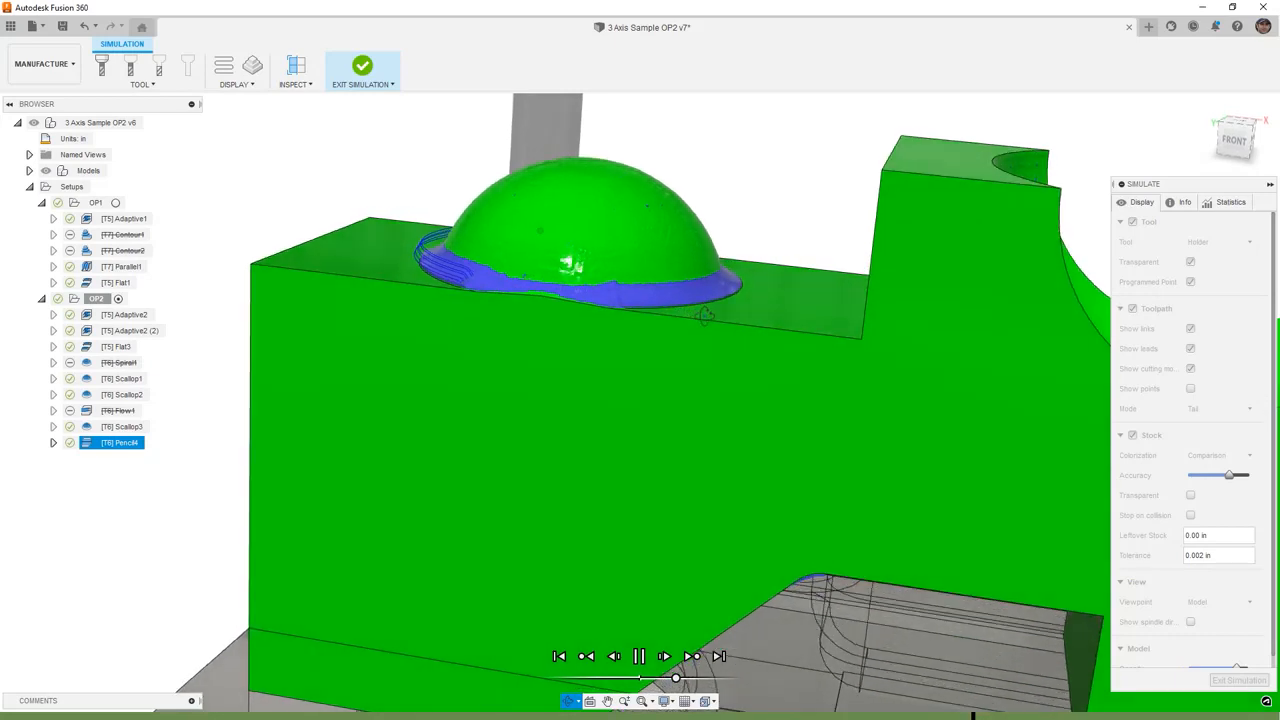
click(1233, 142)
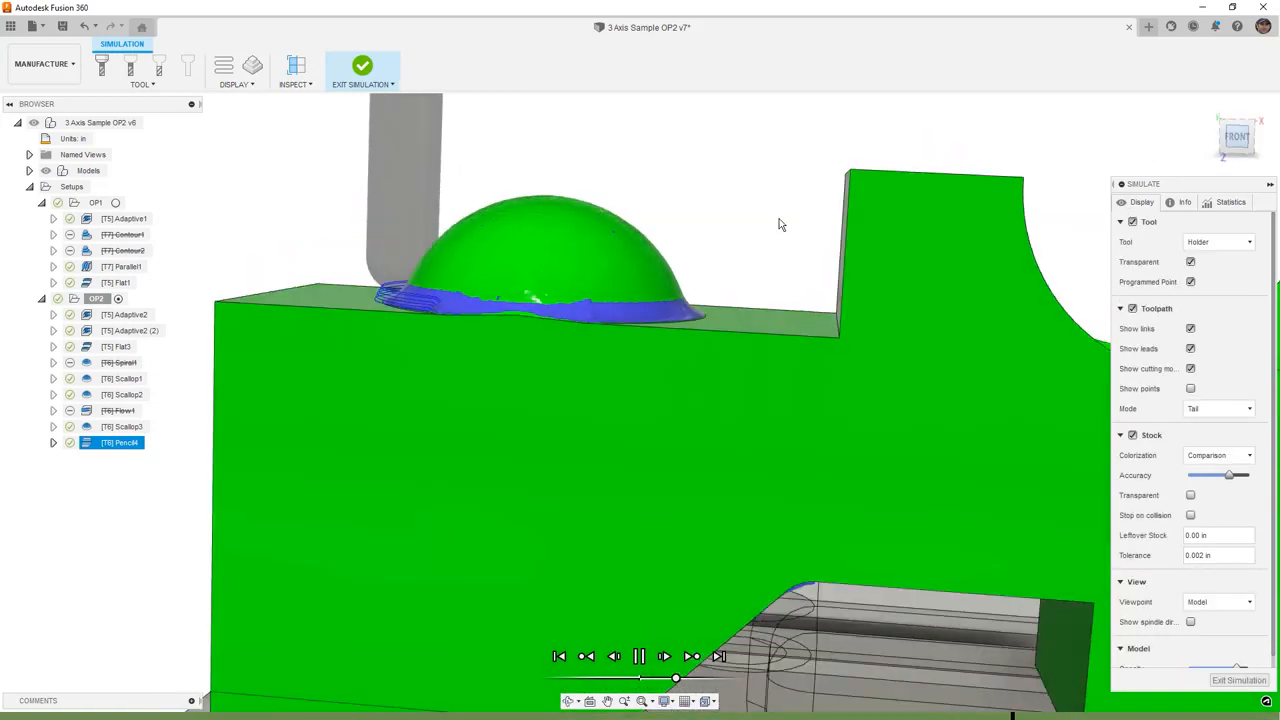
scroll(294, 323, up, 6)
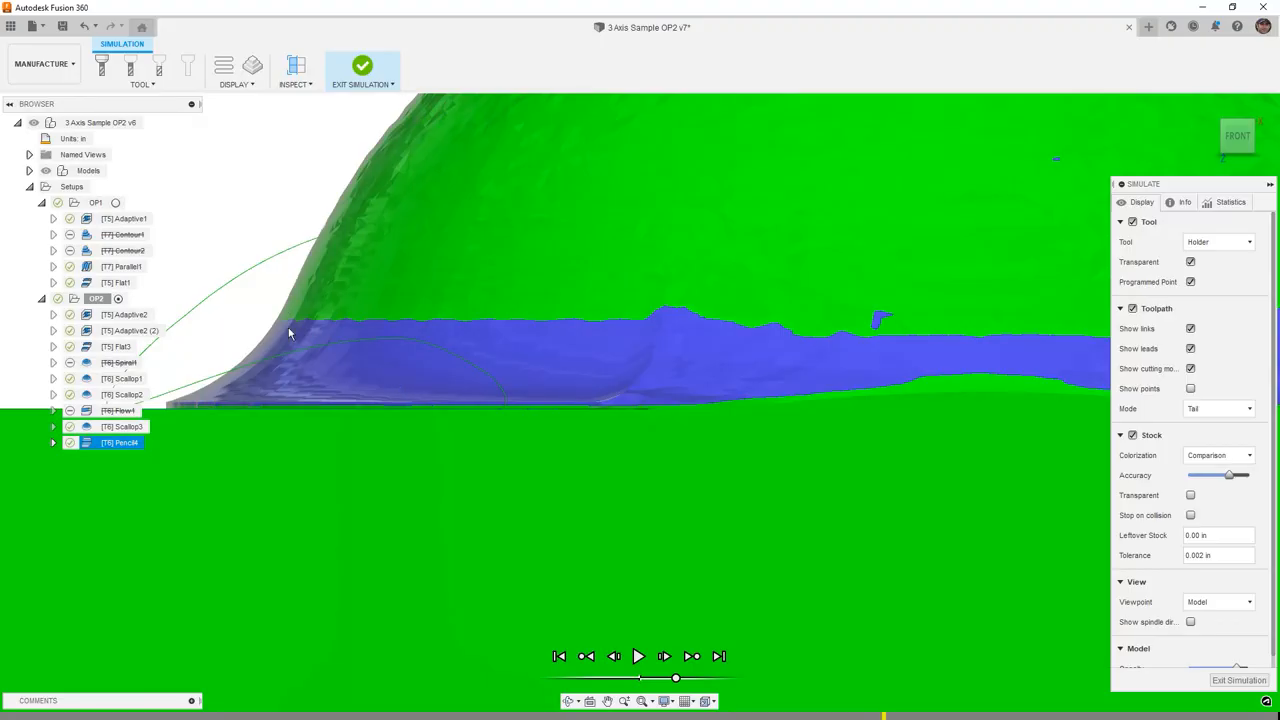
scroll(289, 330, down, 5)
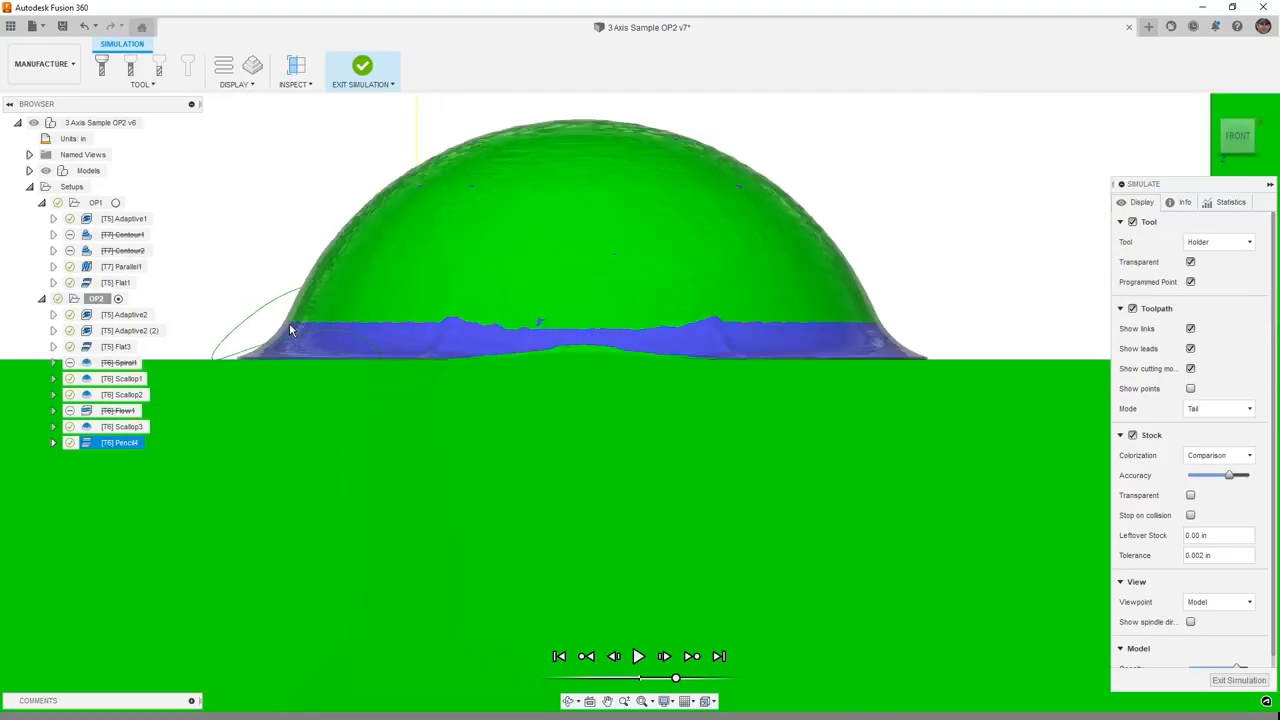
scroll(289, 330, down, 2)
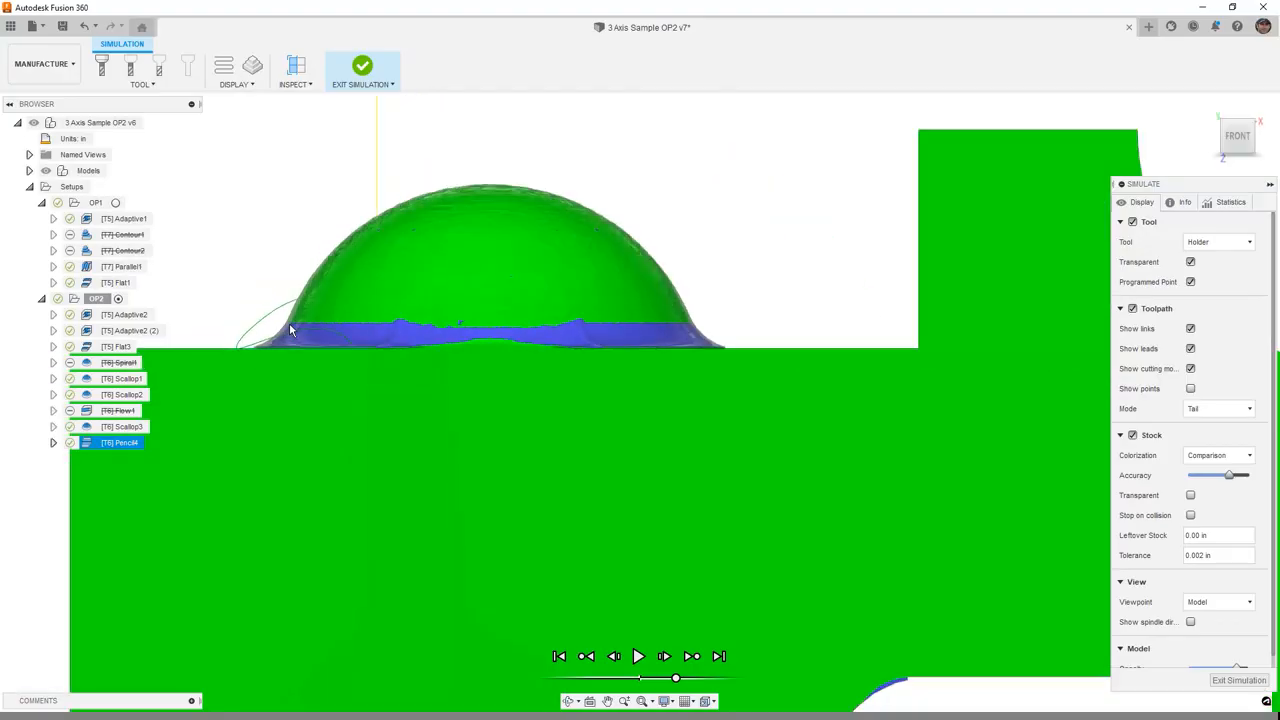
shift+middle_drag(289, 330, 373, 362)
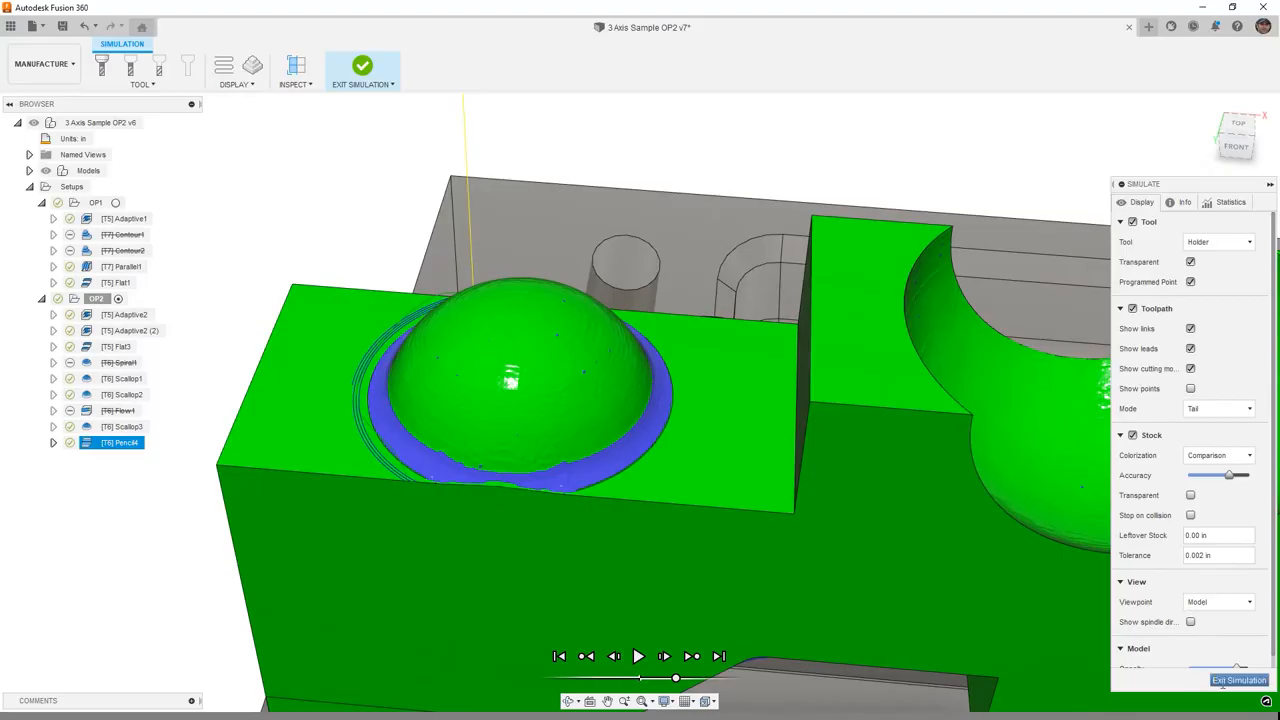
click(1224, 682)
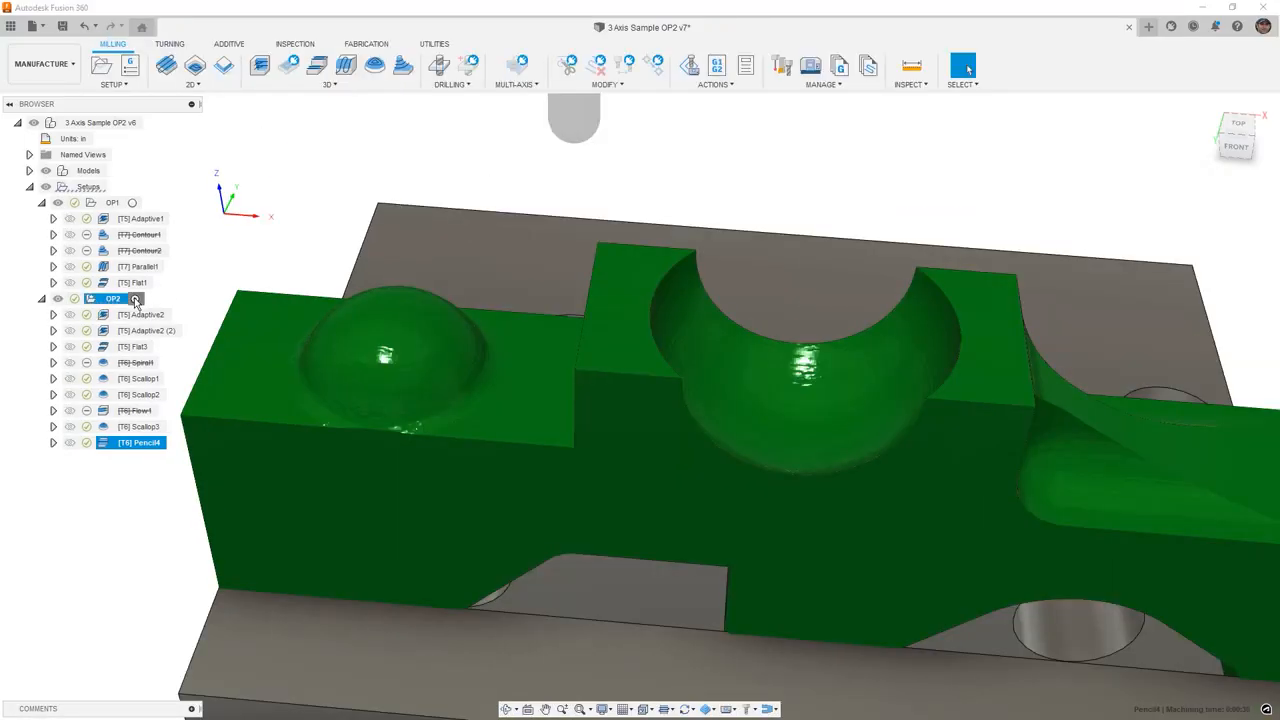
- Save the design as a new version with the default description
click(135, 299)
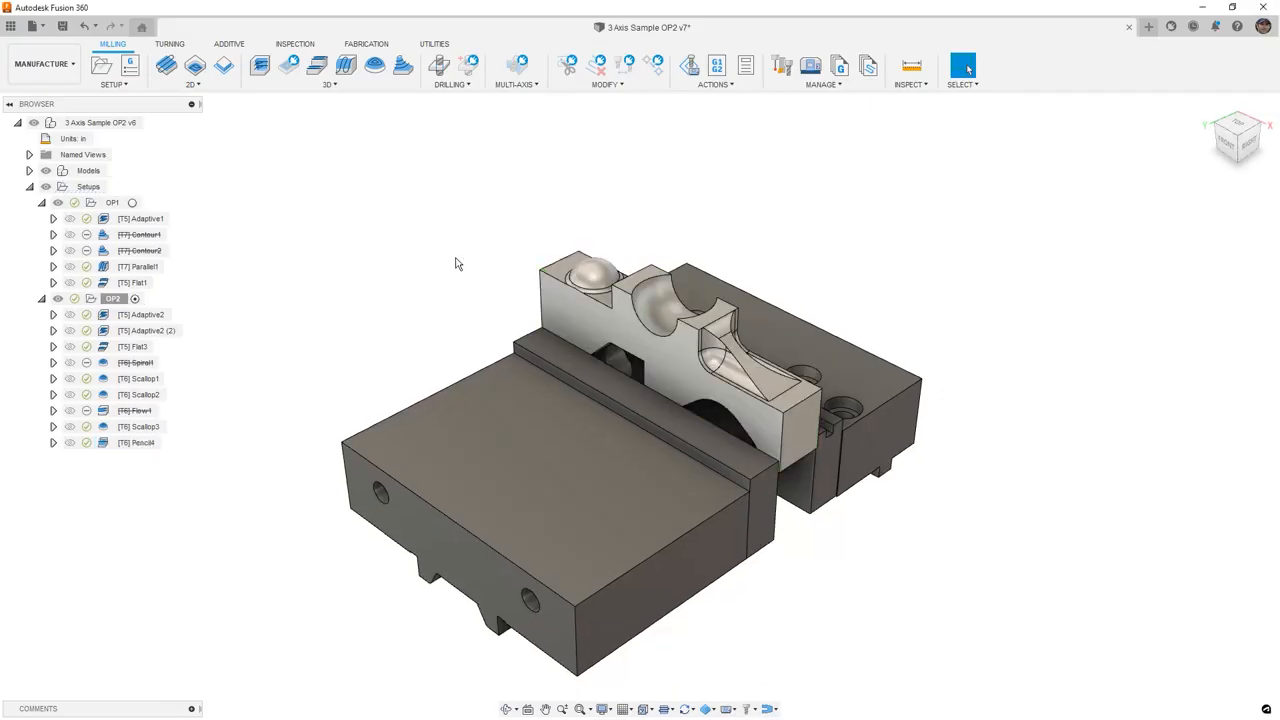
click(62, 26)
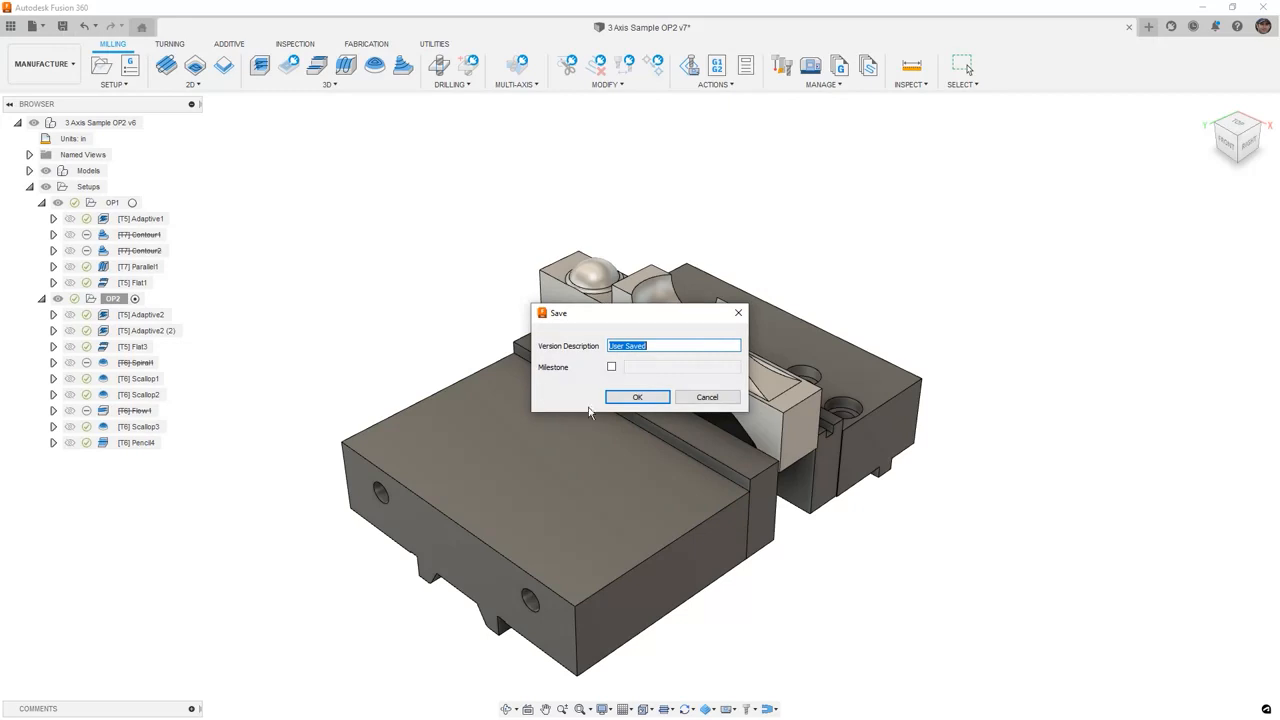
click(648, 398)
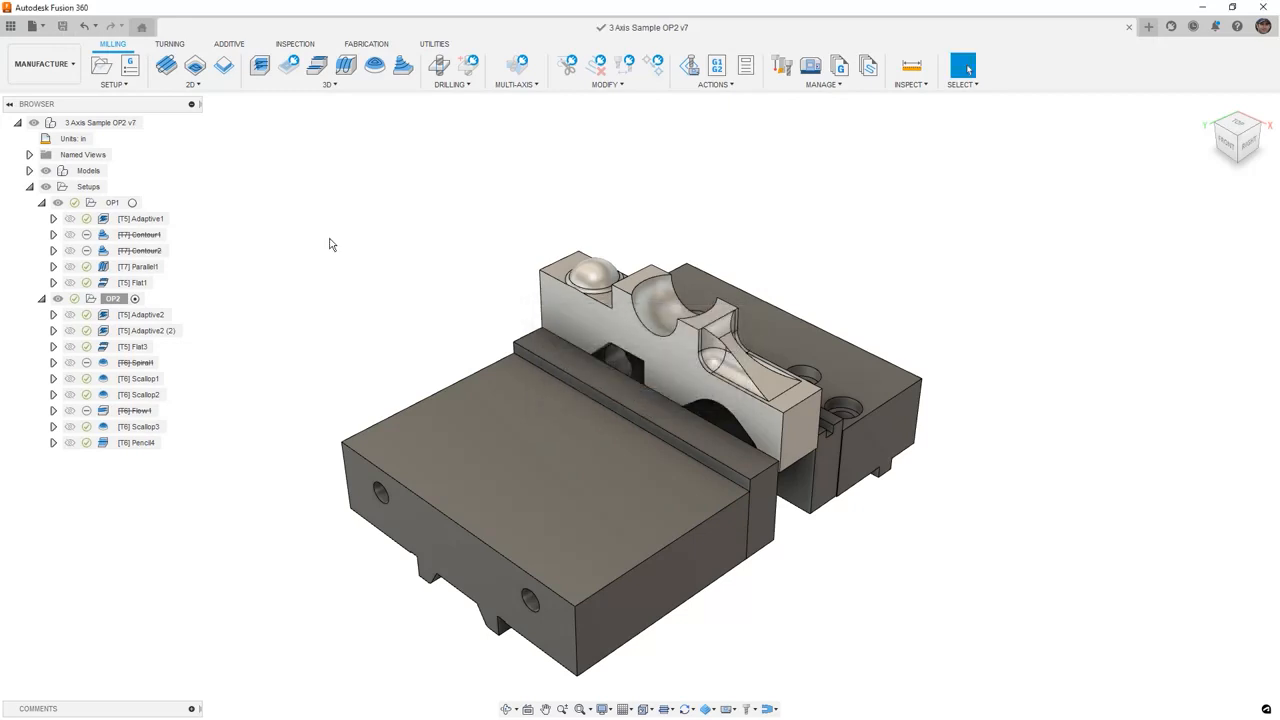